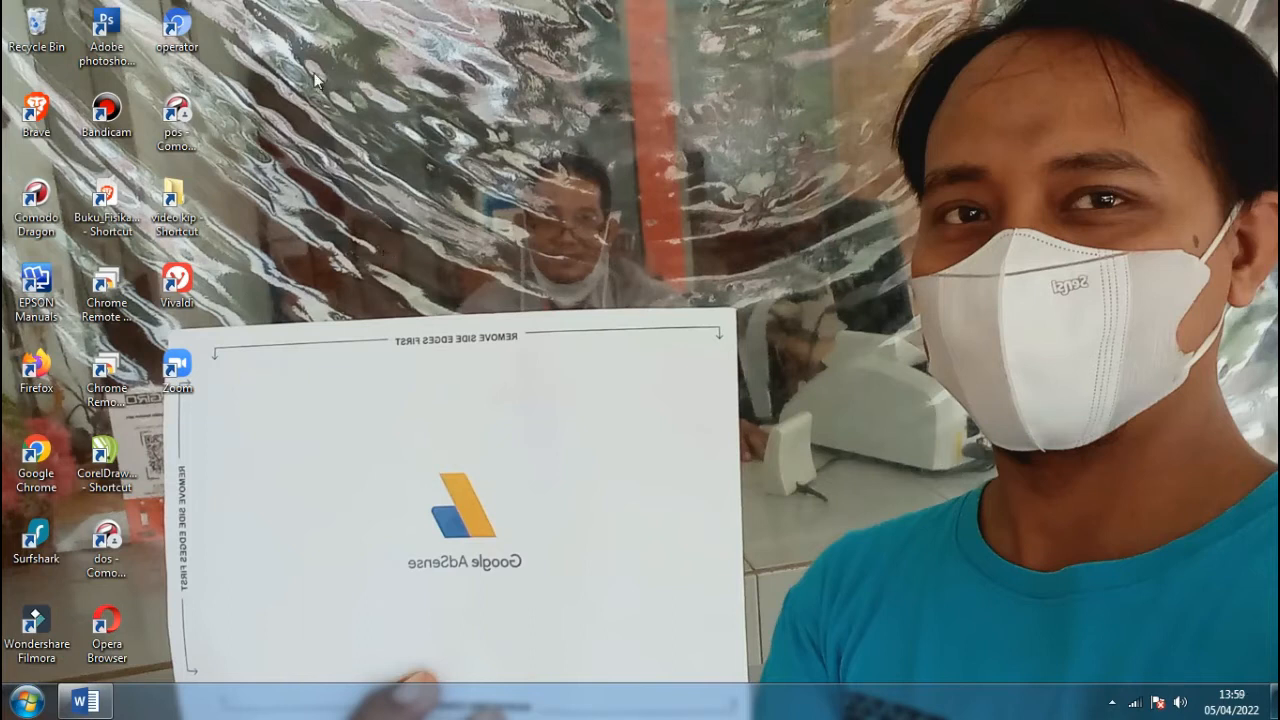
Launch the operator browser from the desktop, open raport.mansatubanyuasin.sch.id and log in for 2021/2022, semester Ganjil.
double_click(195, 35)
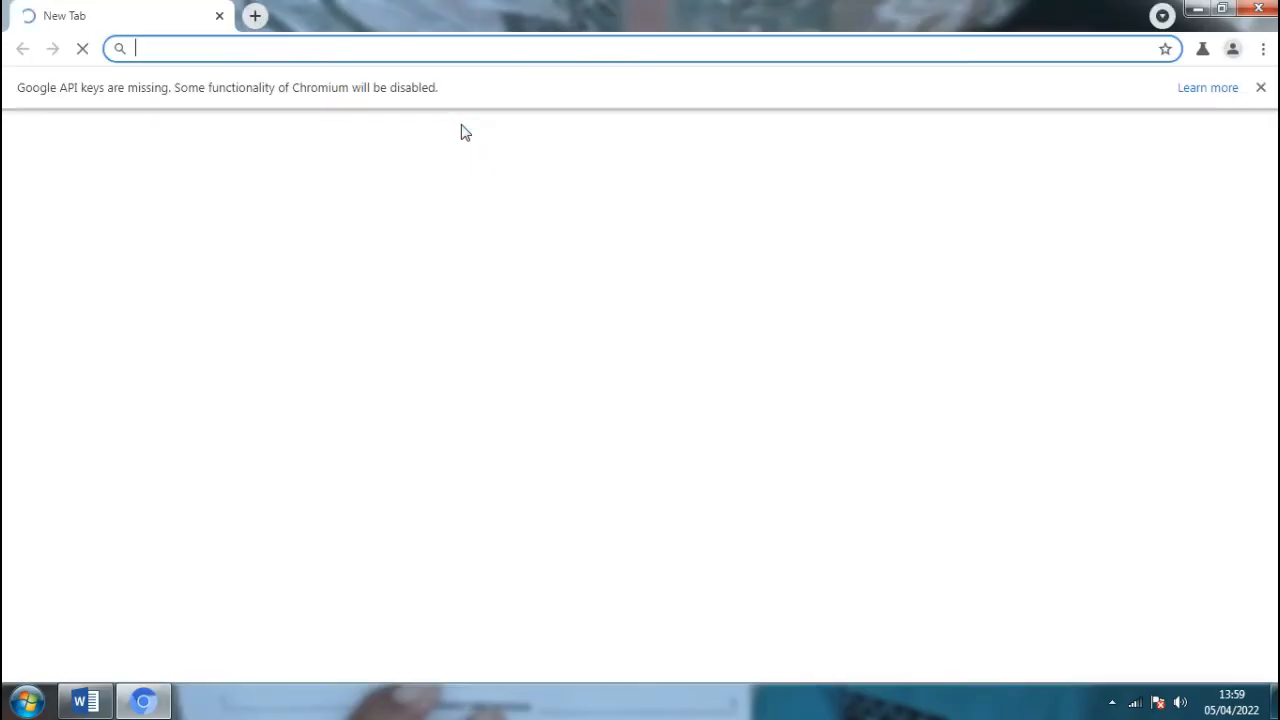
click(1261, 87)
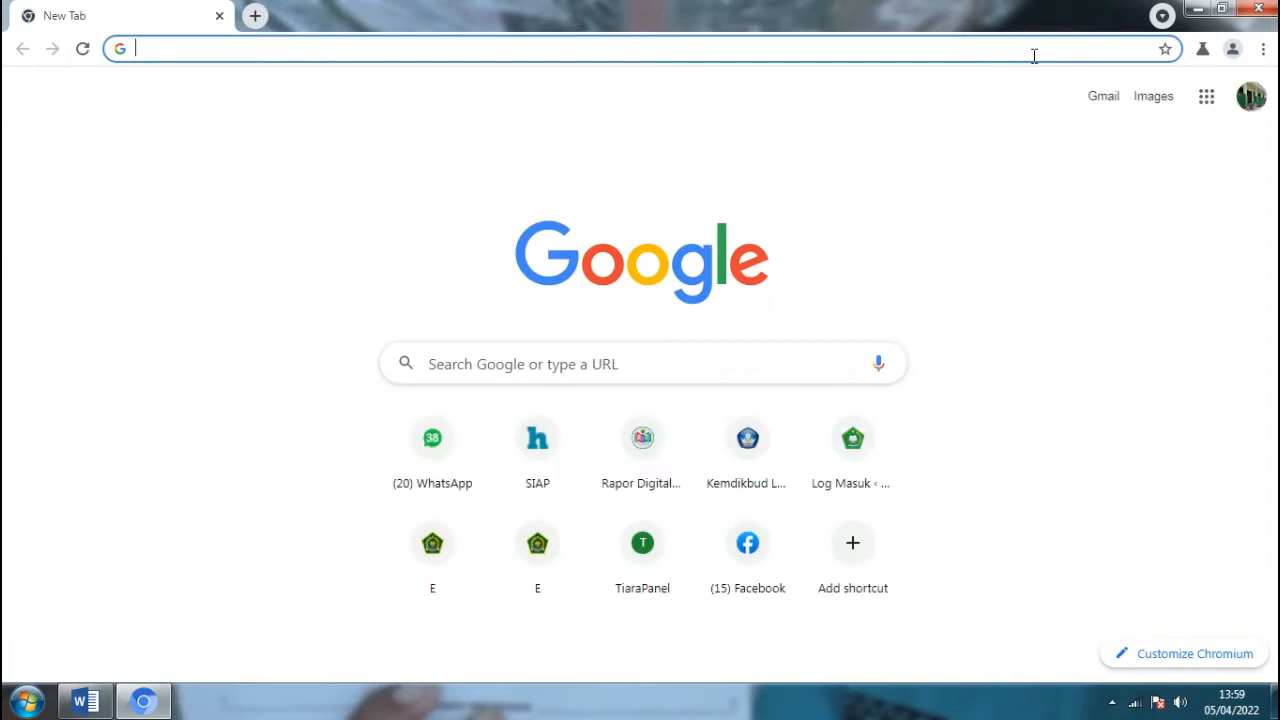
text(raport.mansatubanyuasin.sch.id)
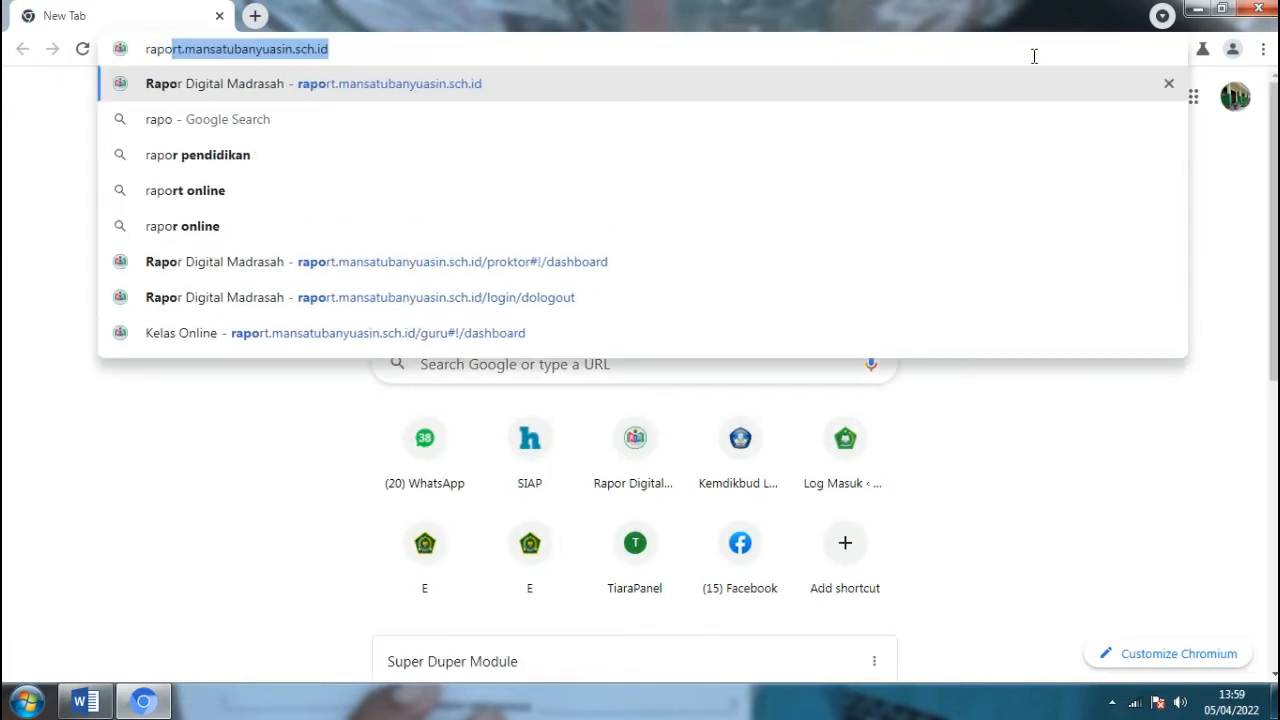
key(Right)
key(Return)
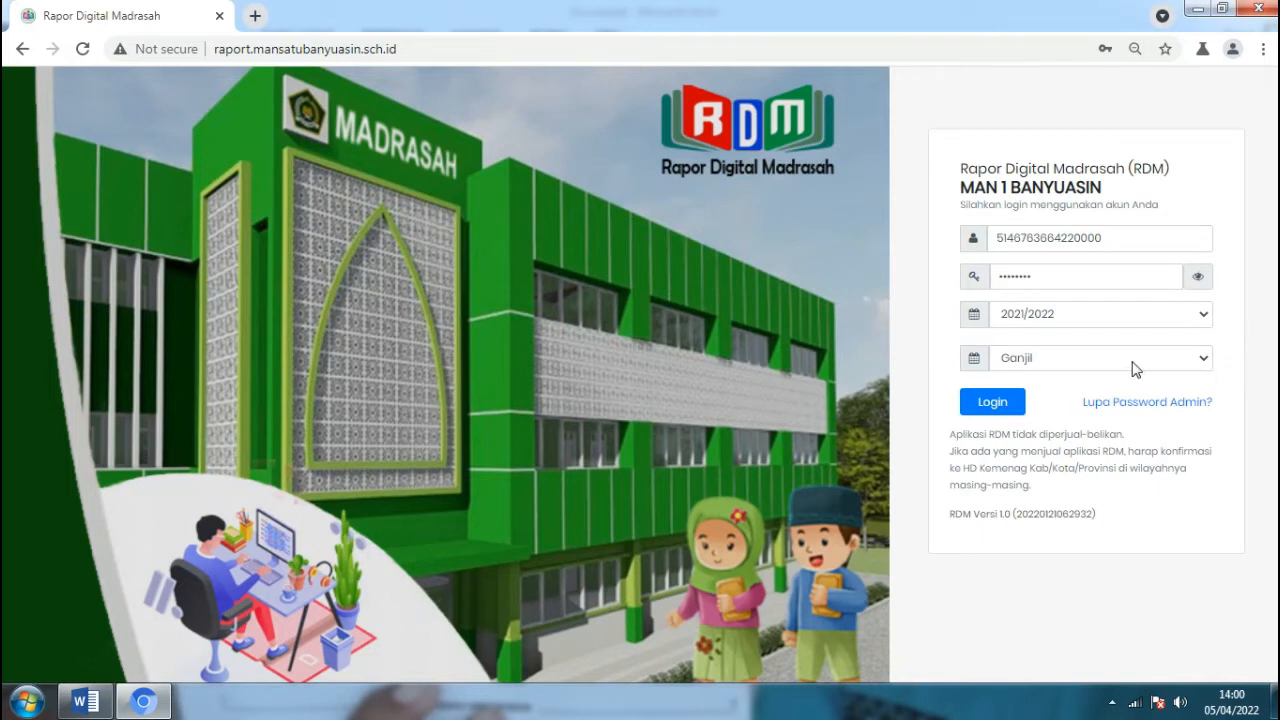
click(979, 406)
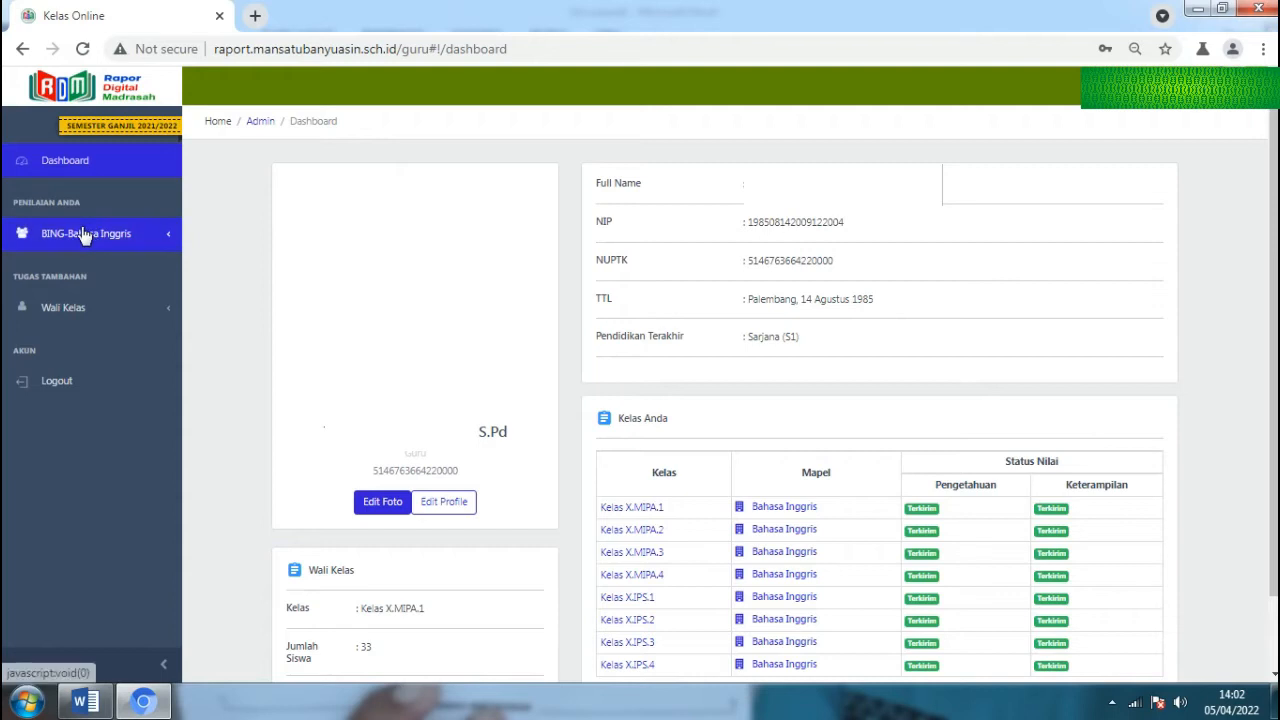
Open the homeroom teacher's student data (Wali Kelas, Data Siswa) and look through the whole student list.
click(63, 310)
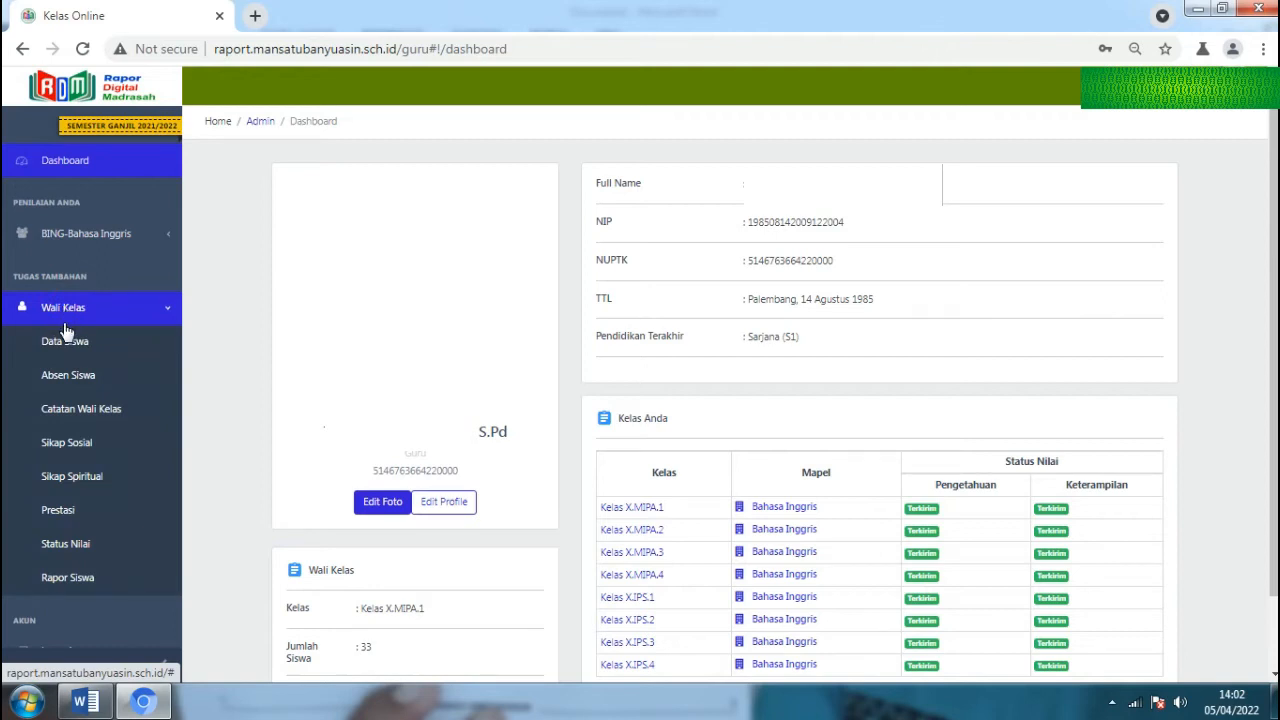
scroll(66, 330, down, 1)
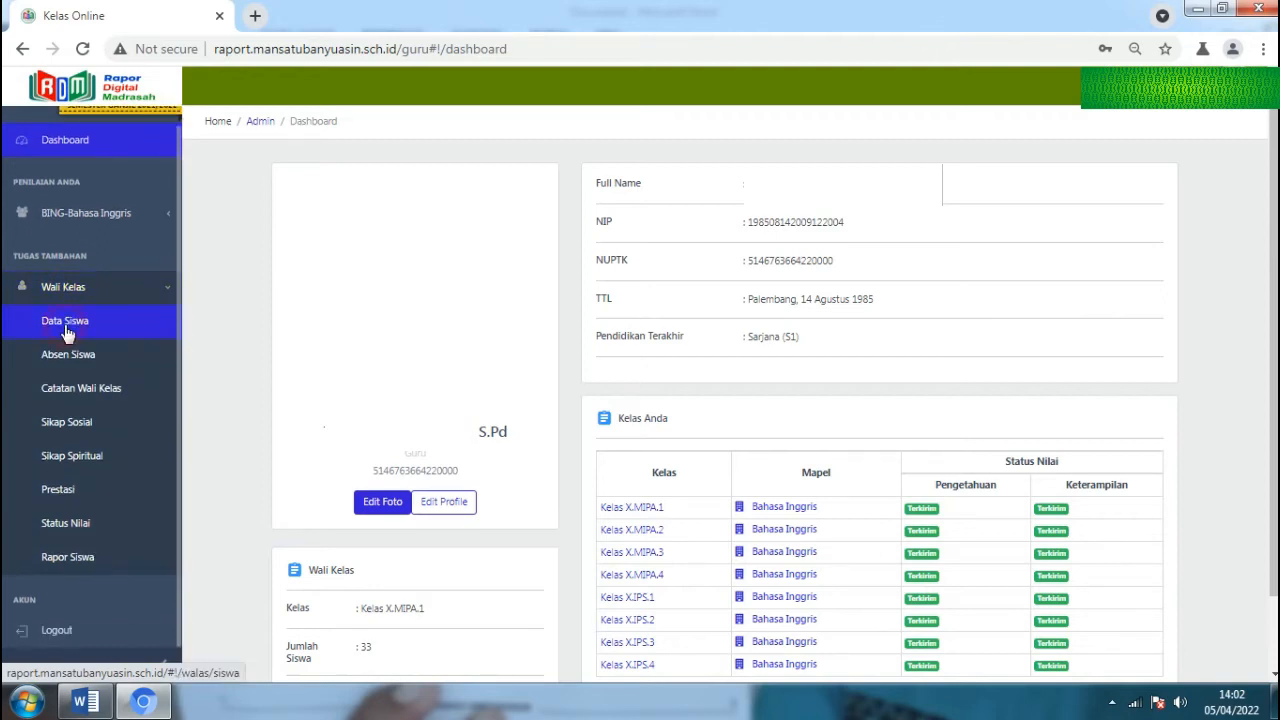
click(66, 330)
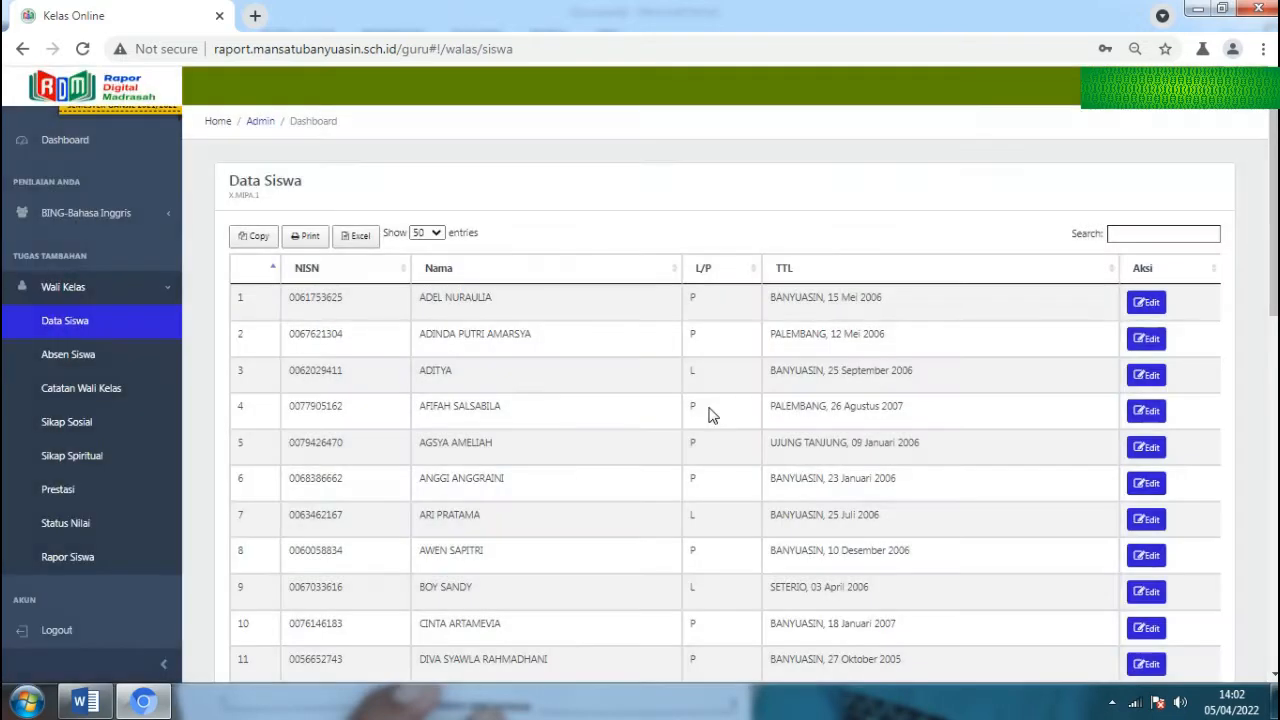
scroll(432, 270, down, 1)
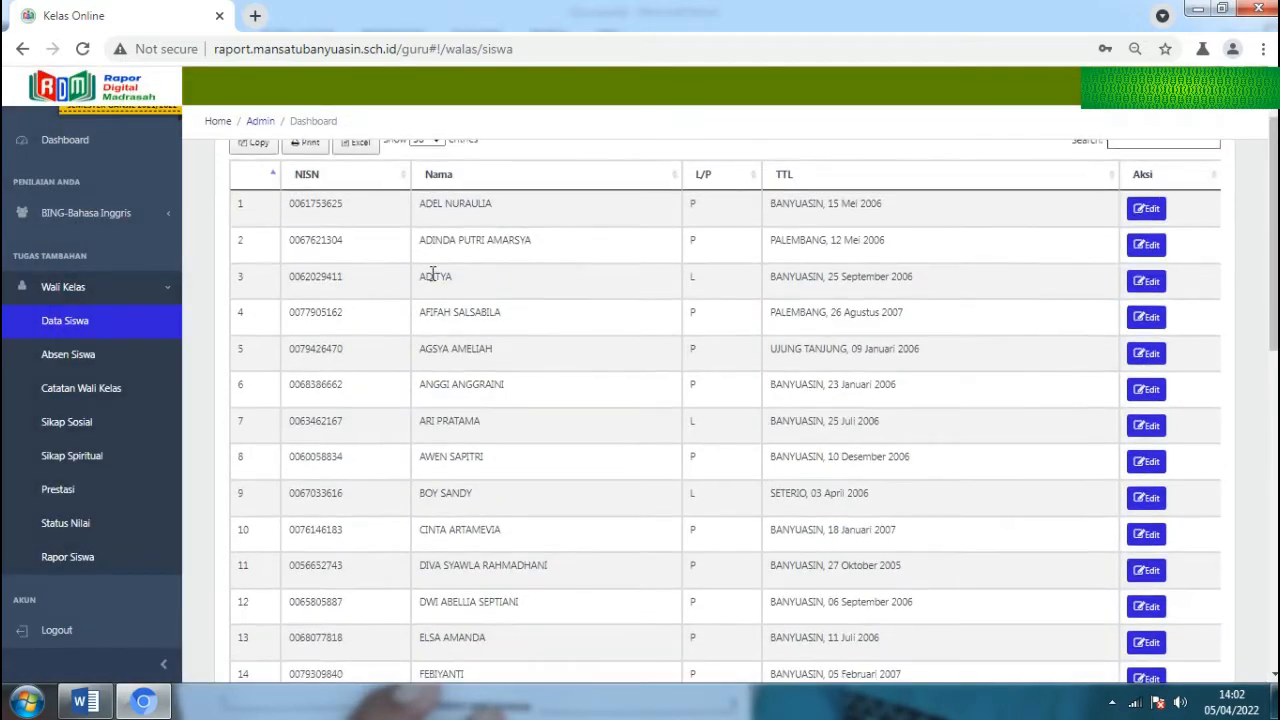
scroll(432, 280, down, 8)
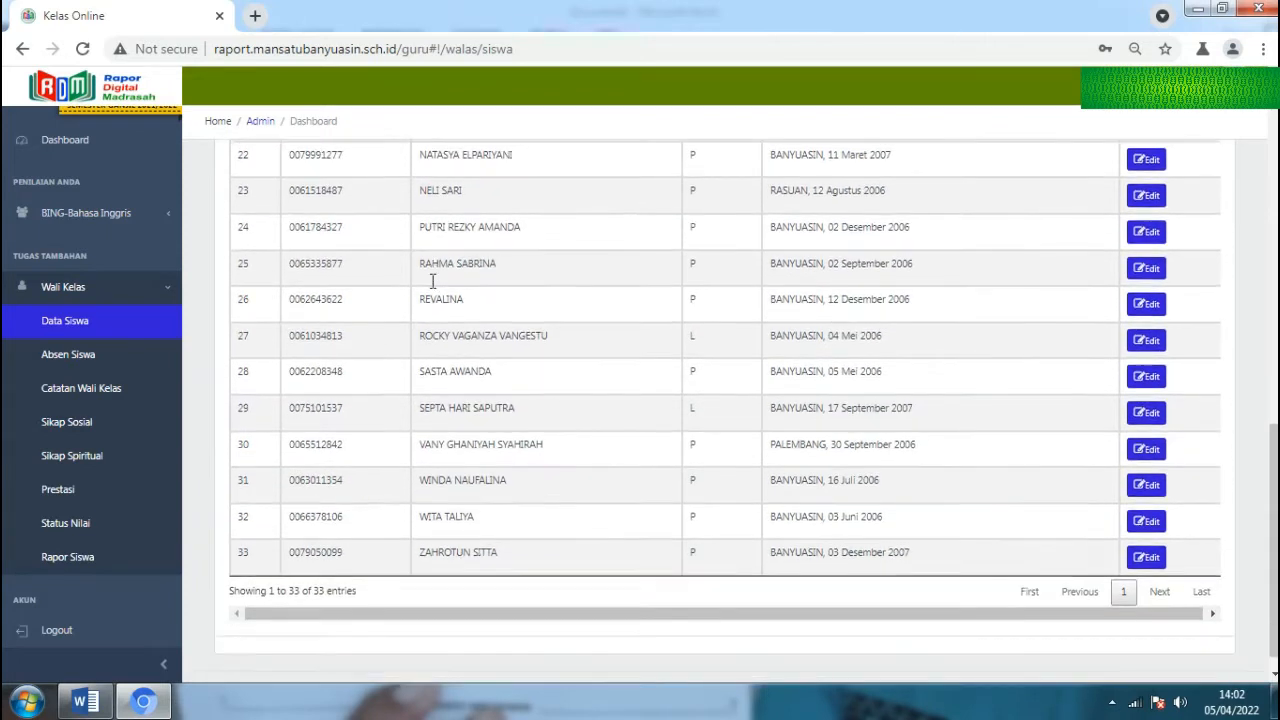
scroll(432, 280, down, 1)
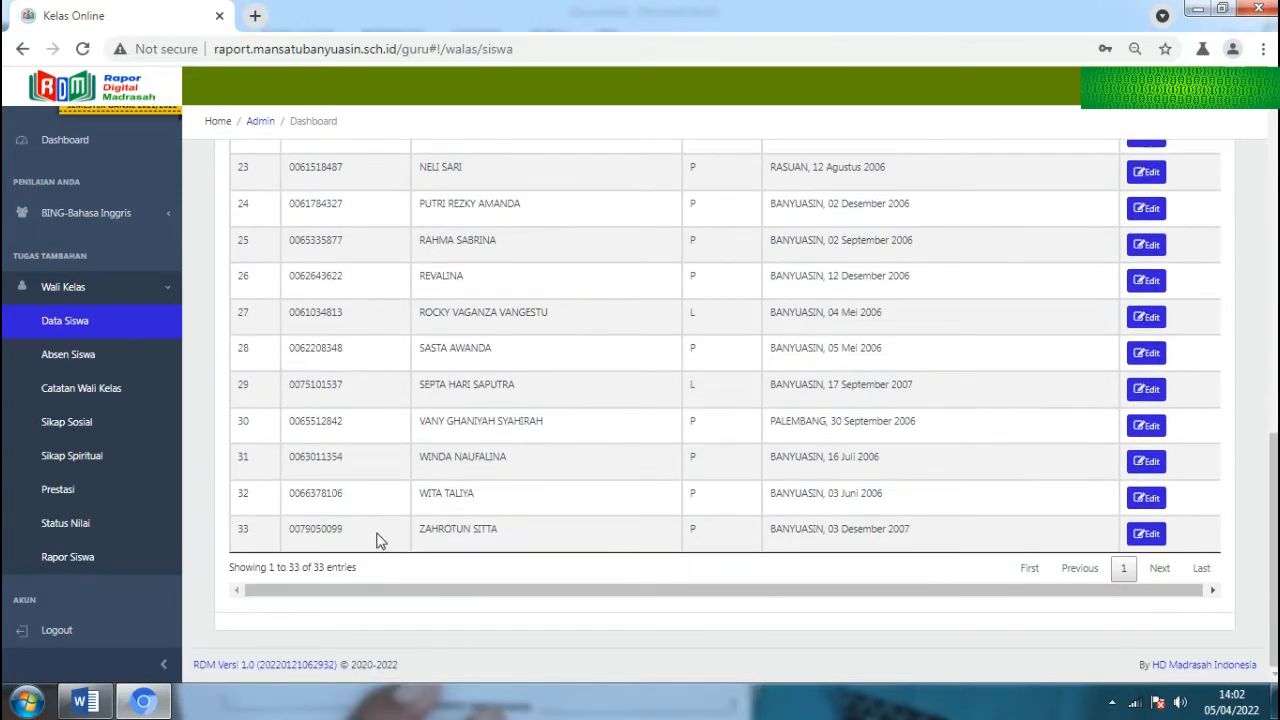
scroll(548, 467, up, 3)
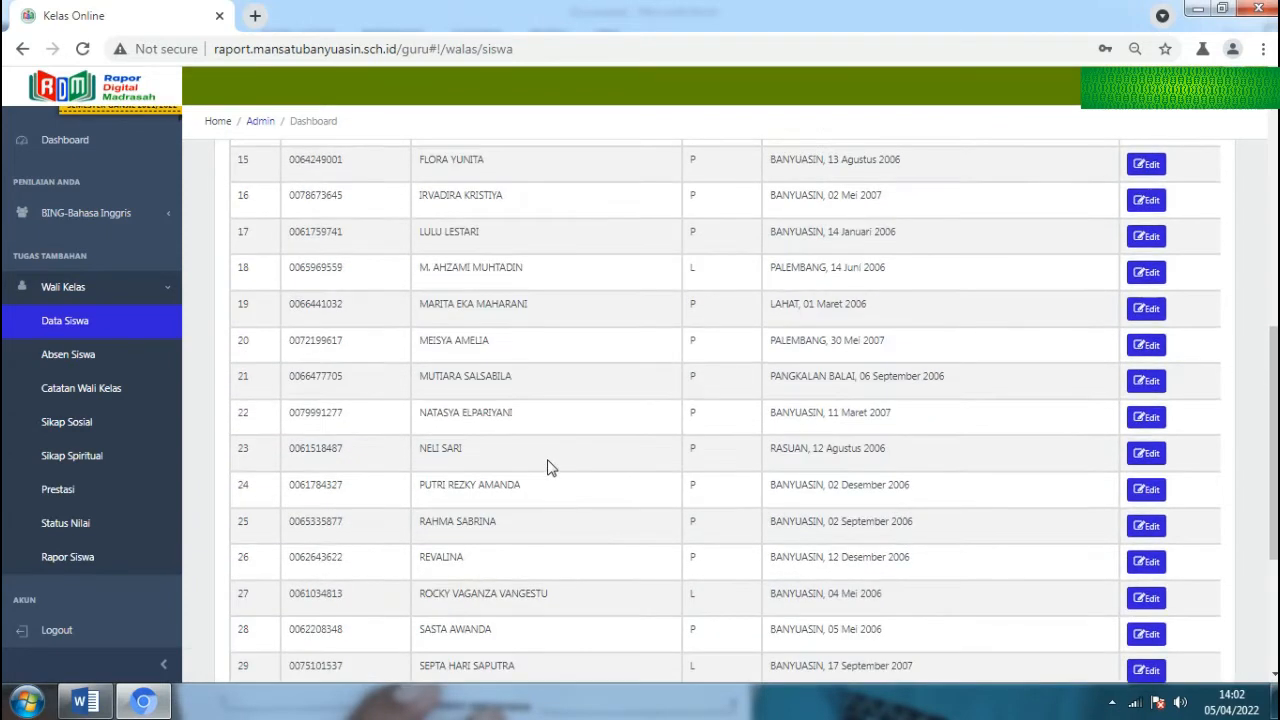
scroll(548, 467, up, 7)
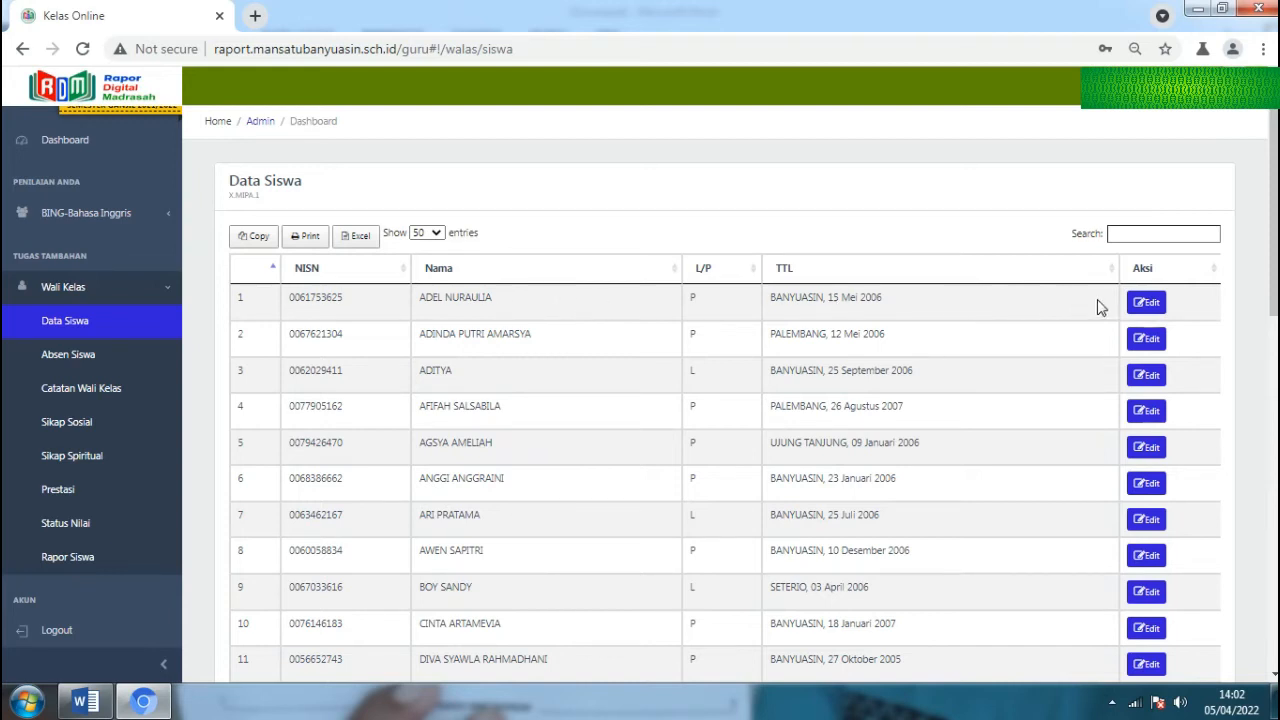
Edit the first student's record, setting Agama to Islam and Status Keluarga to Anak Kandung.
click(1150, 306)
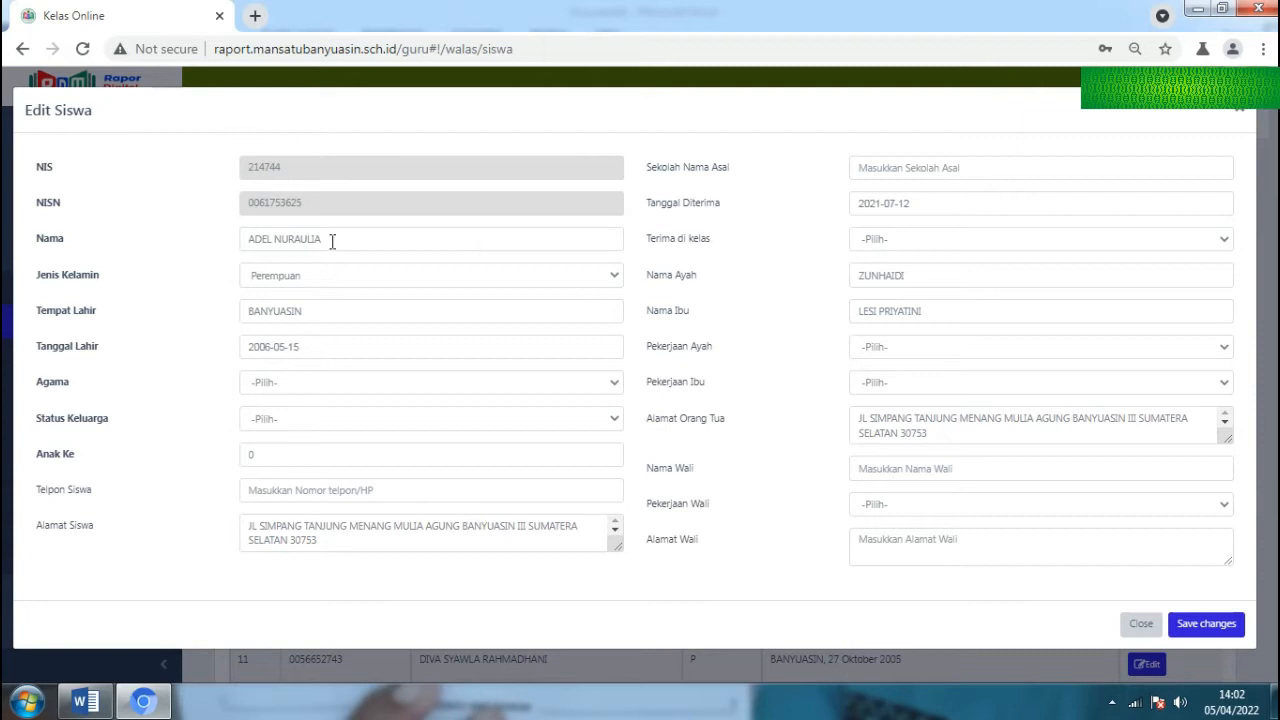
click(318, 390)
click(318, 422)
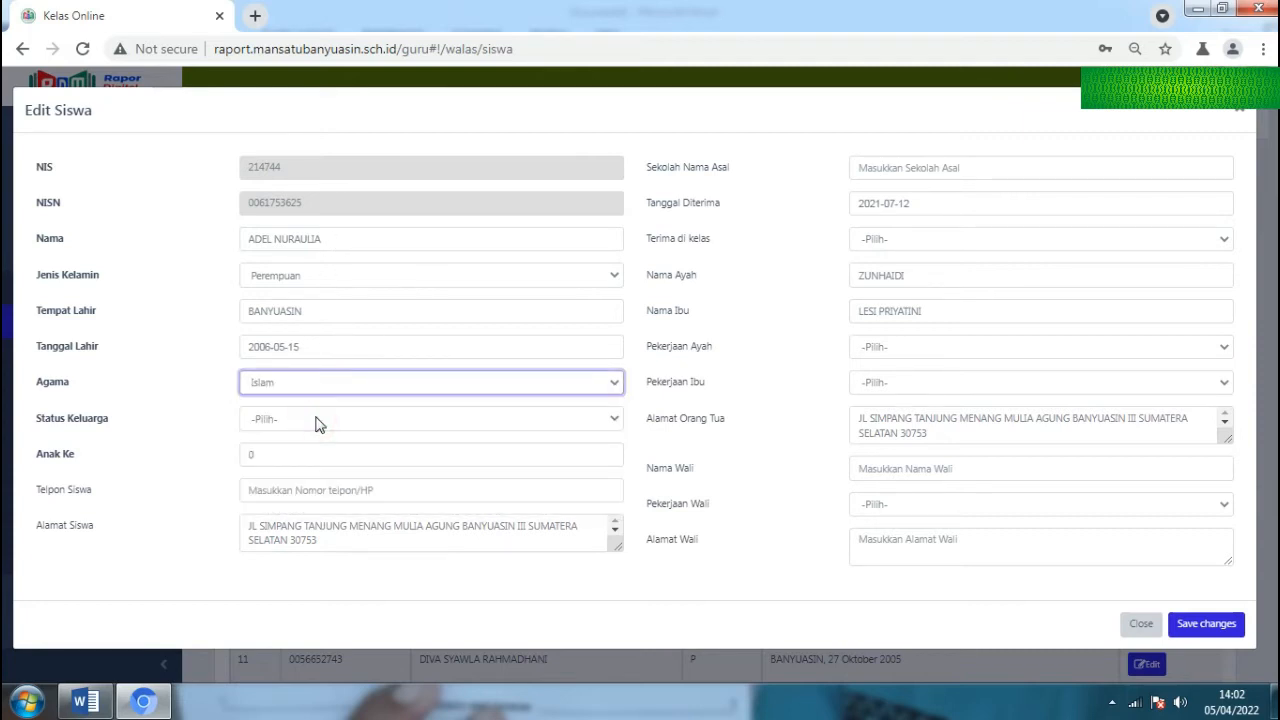
click(314, 418)
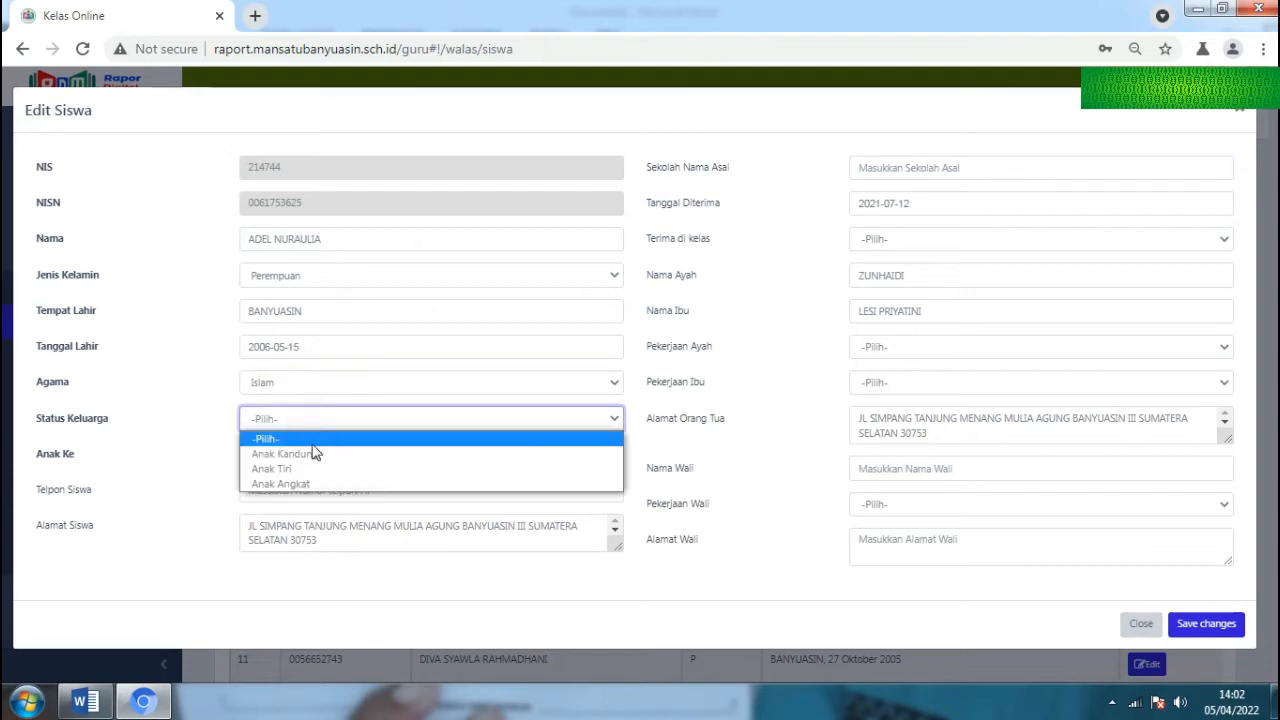
click(322, 460)
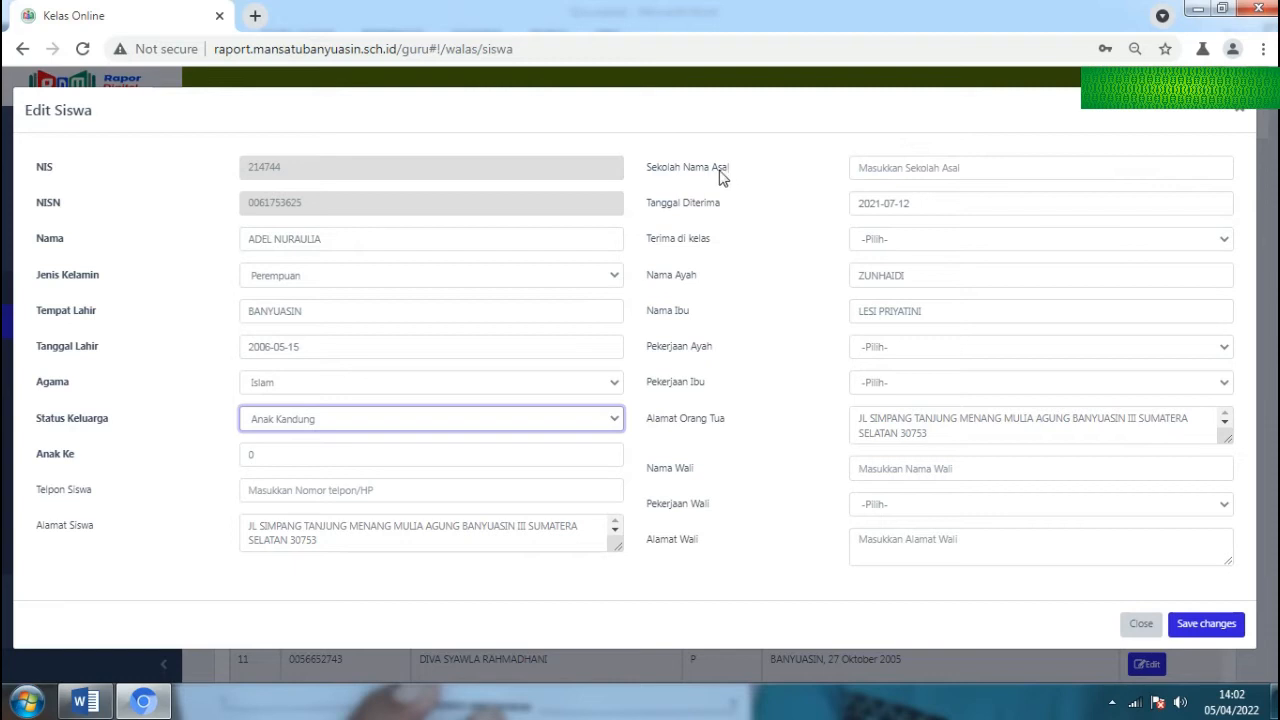
Set the student's Terima di kelas to X, leave the parents' and guardian's details as they are, and save the record.
click(960, 170)
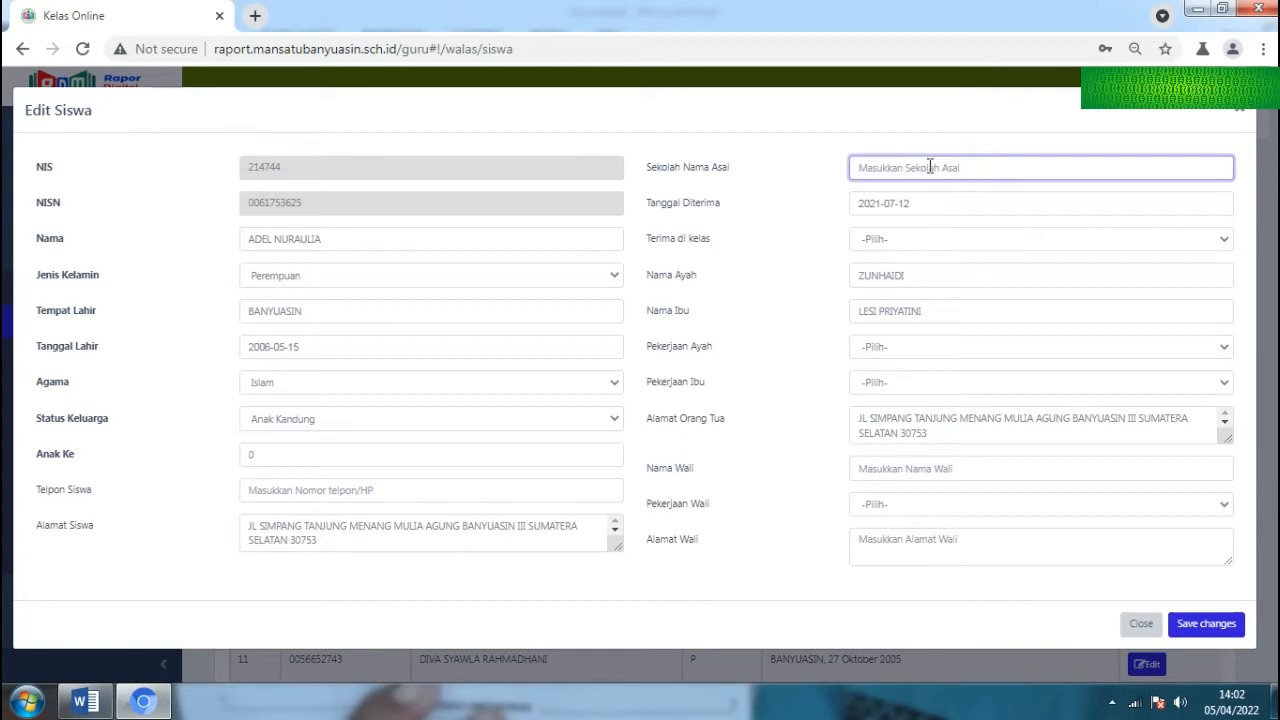
click(933, 239)
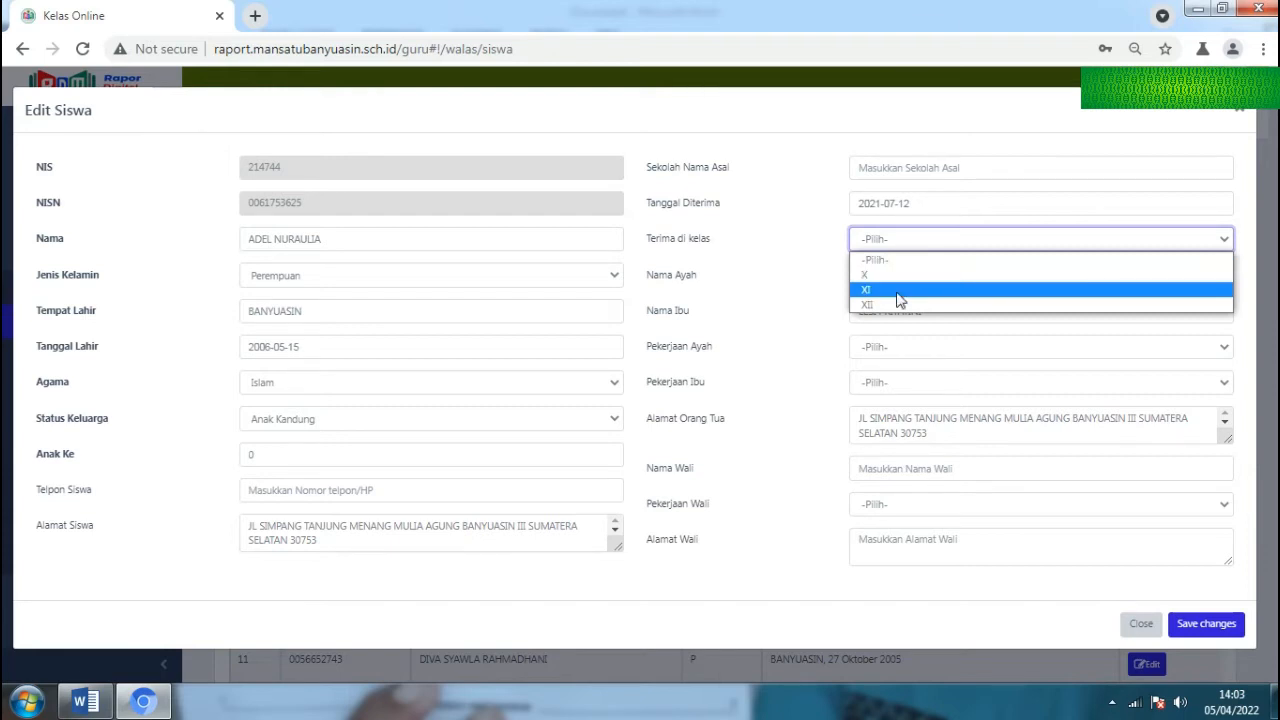
click(896, 278)
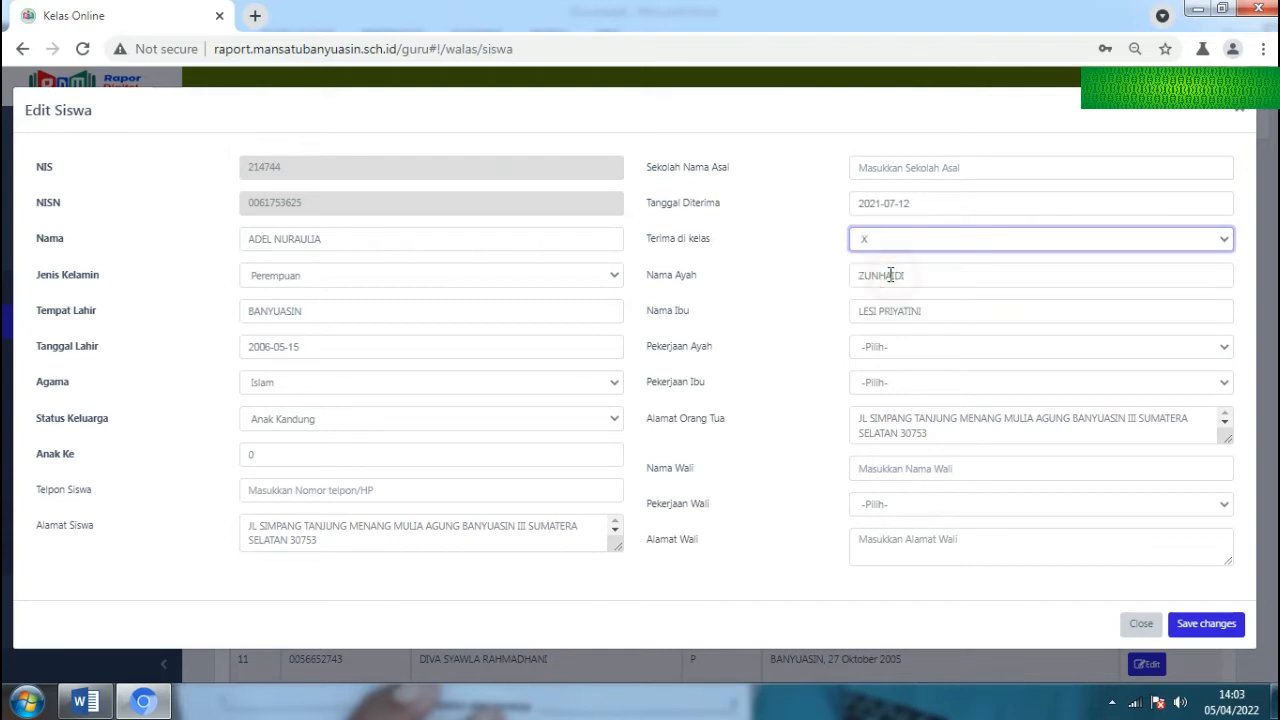
click(904, 351)
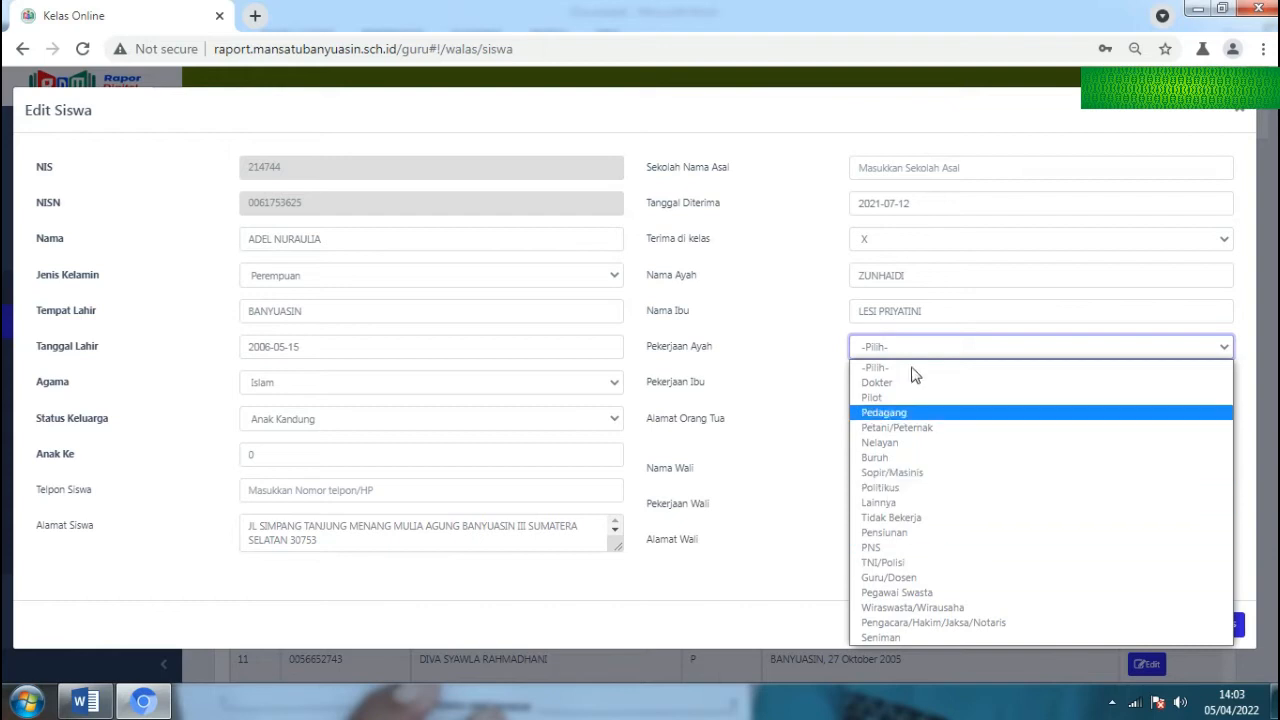
click(795, 353)
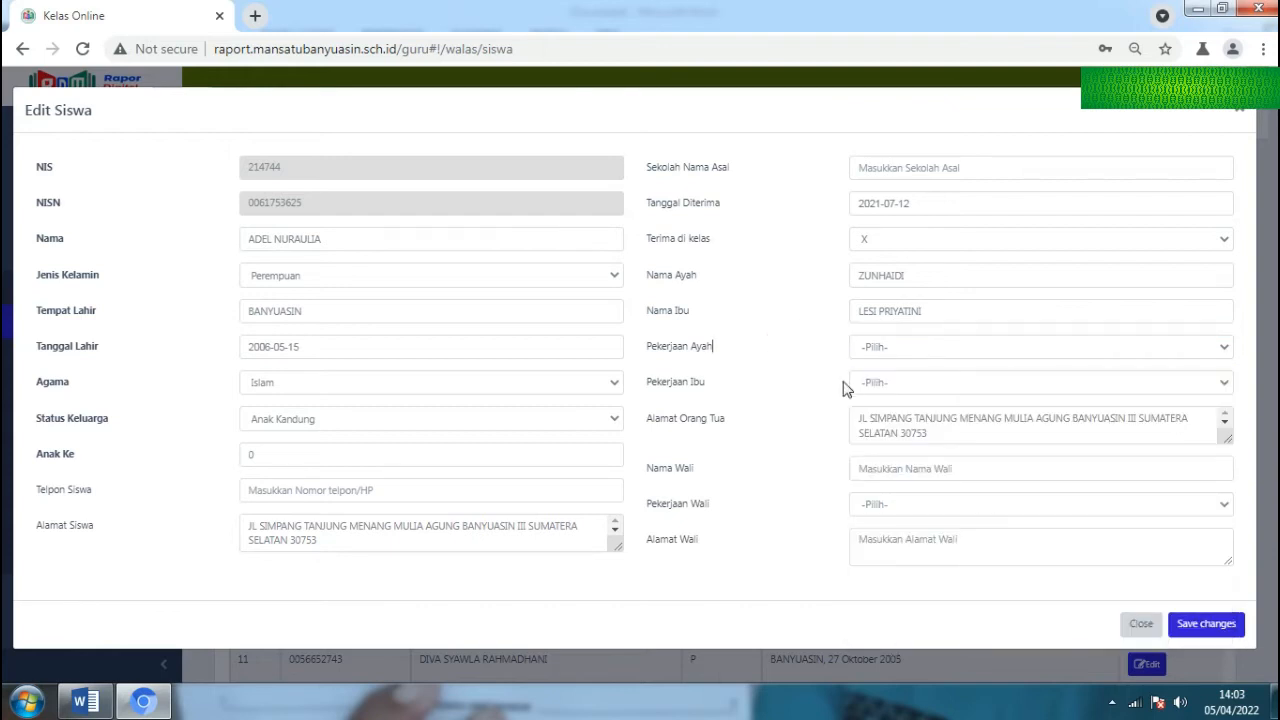
click(1008, 468)
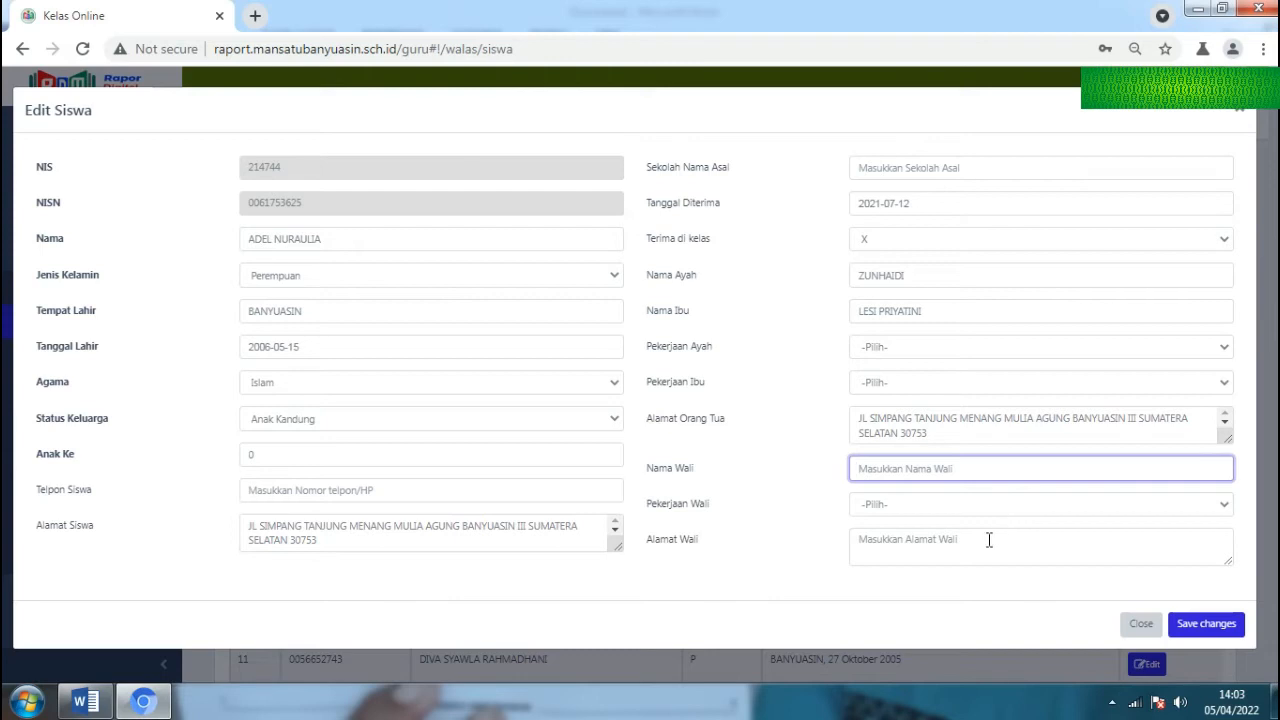
click(1192, 630)
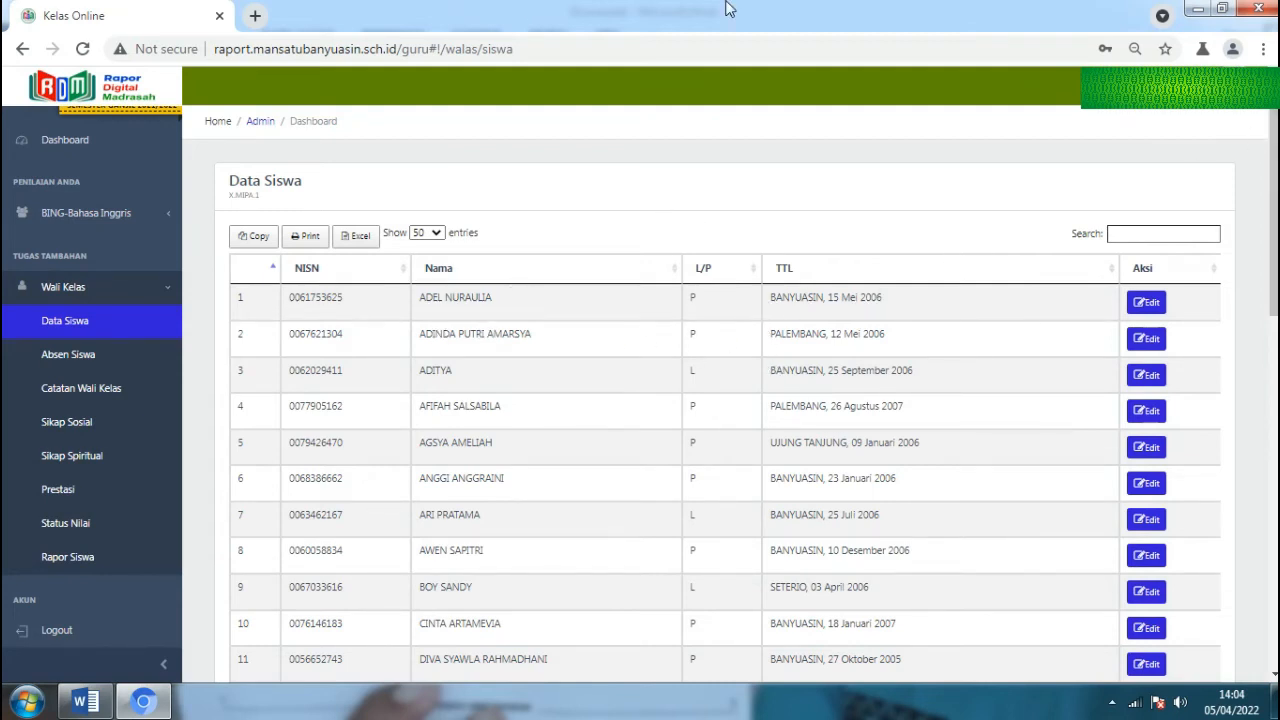
Open the class's Absen Siswa page and enter Sakit 1 and Ijin 1 for the first student.
click(96, 354)
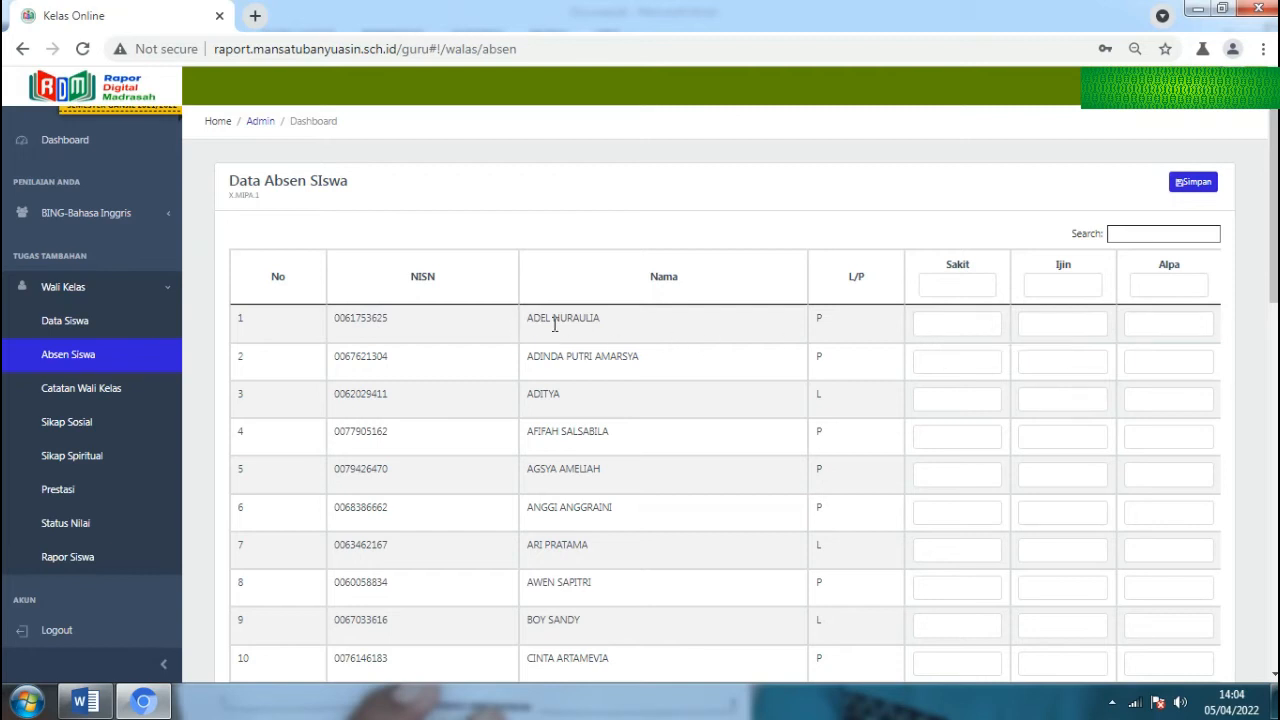
click(988, 322)
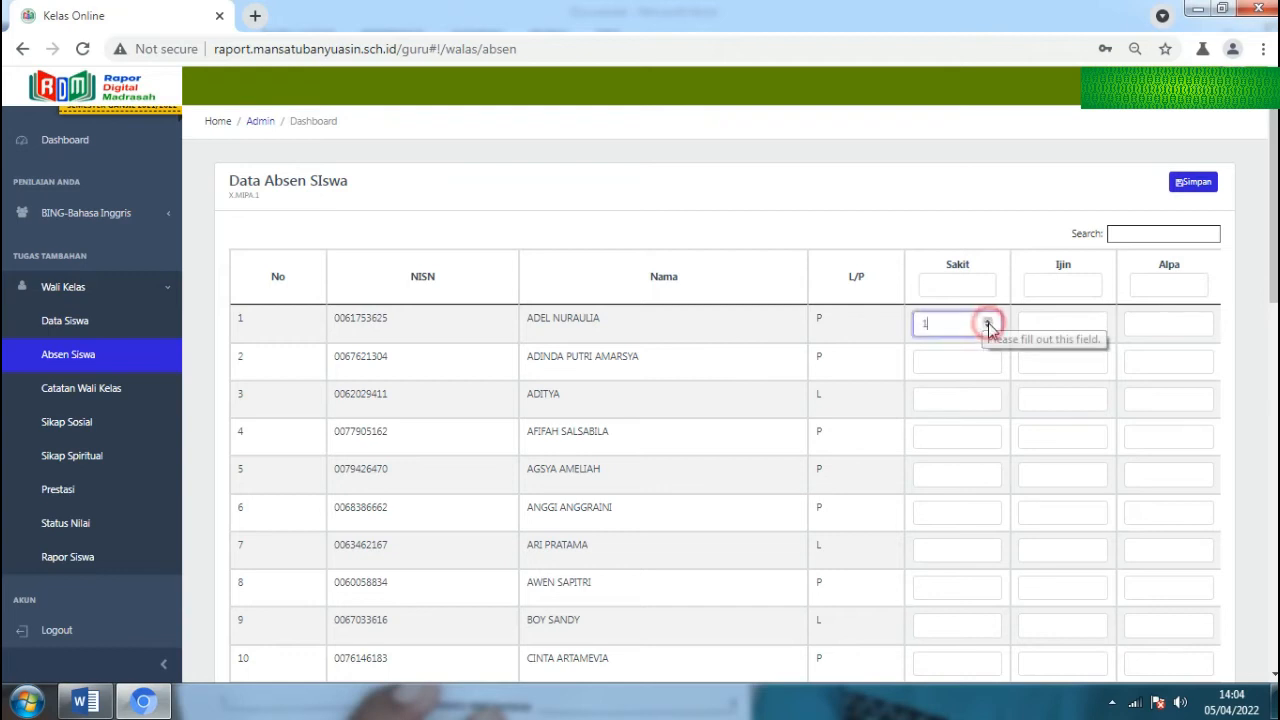
click(1093, 321)
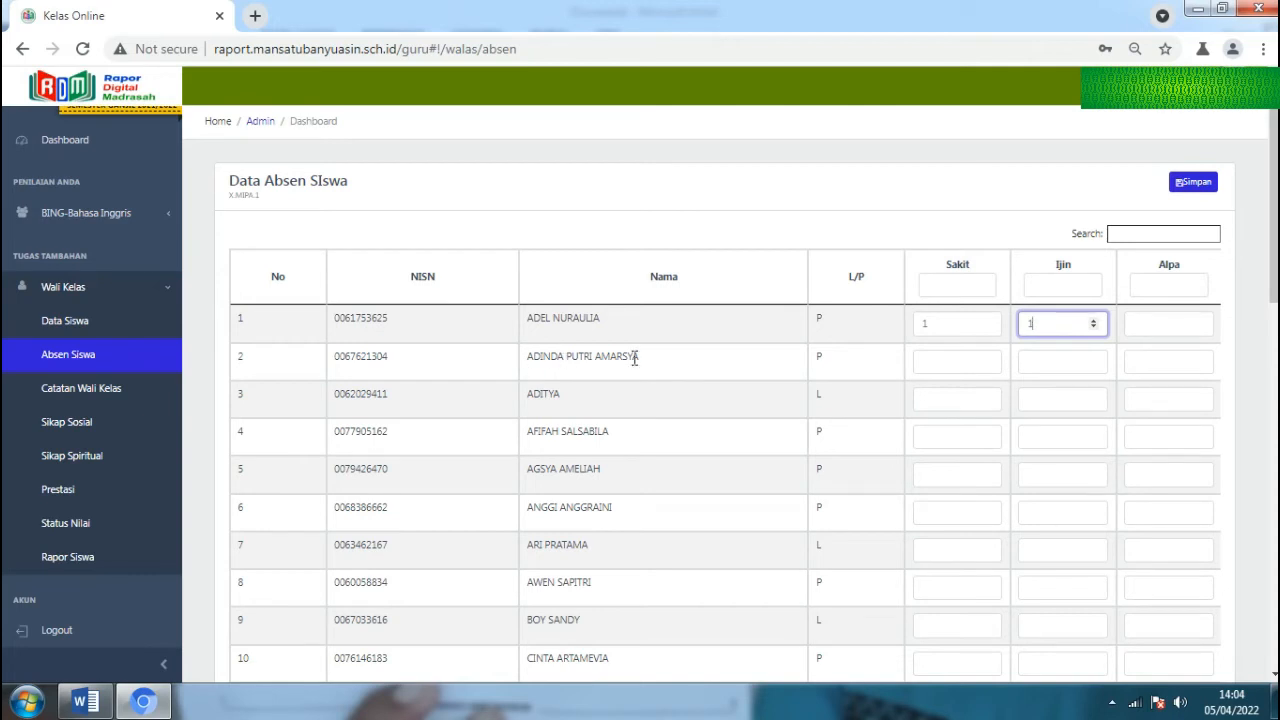
Enter Ijin 2 for the second student and try to save the attendance data.
click(1093, 358)
click(1093, 358)
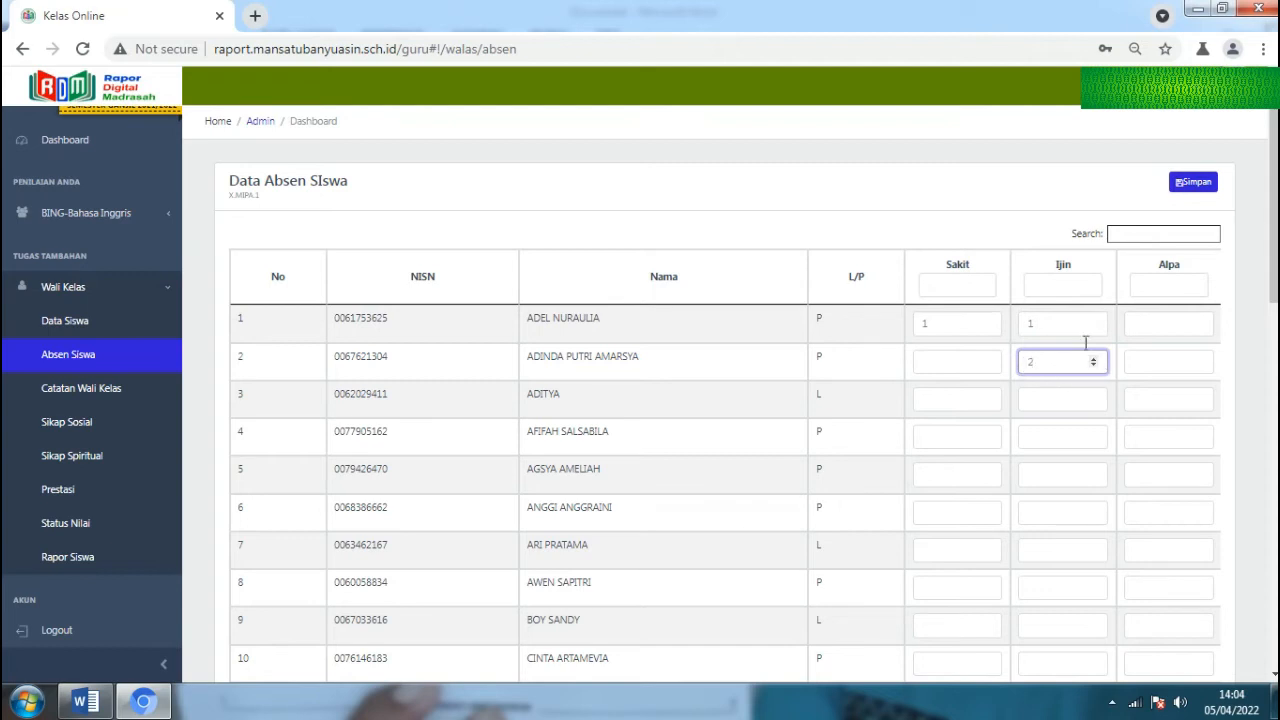
click(1040, 215)
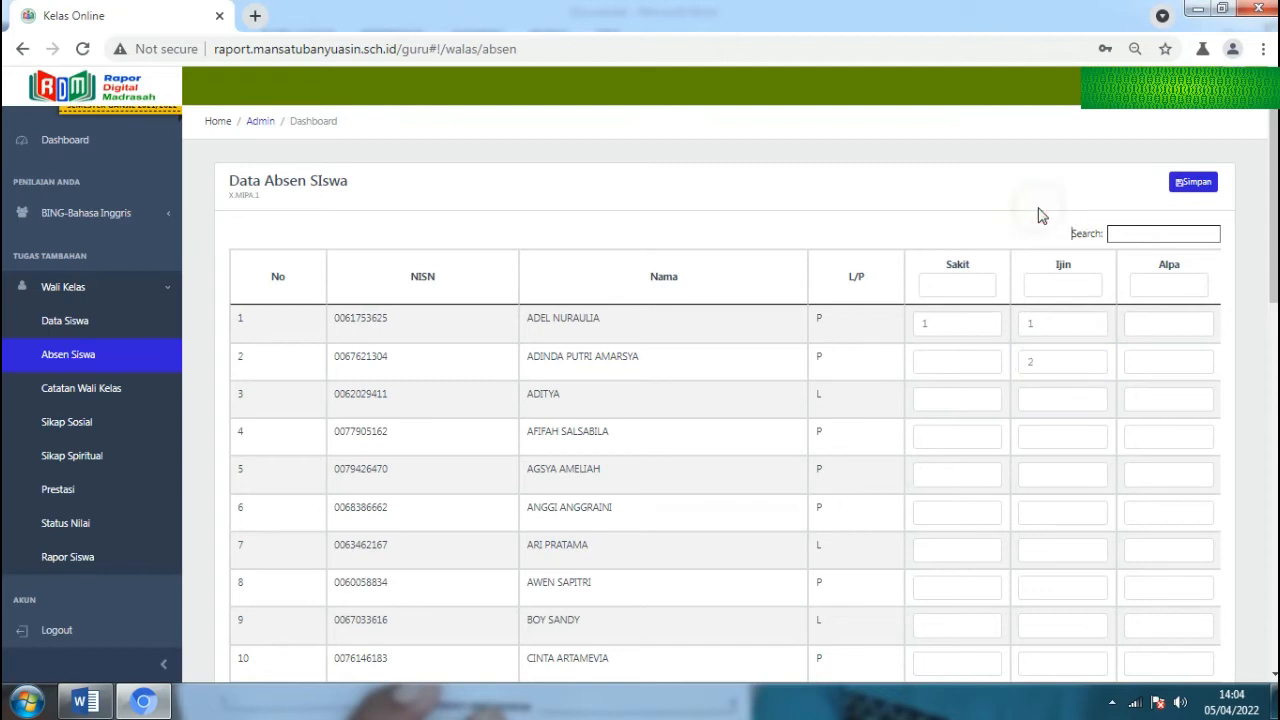
click(1198, 184)
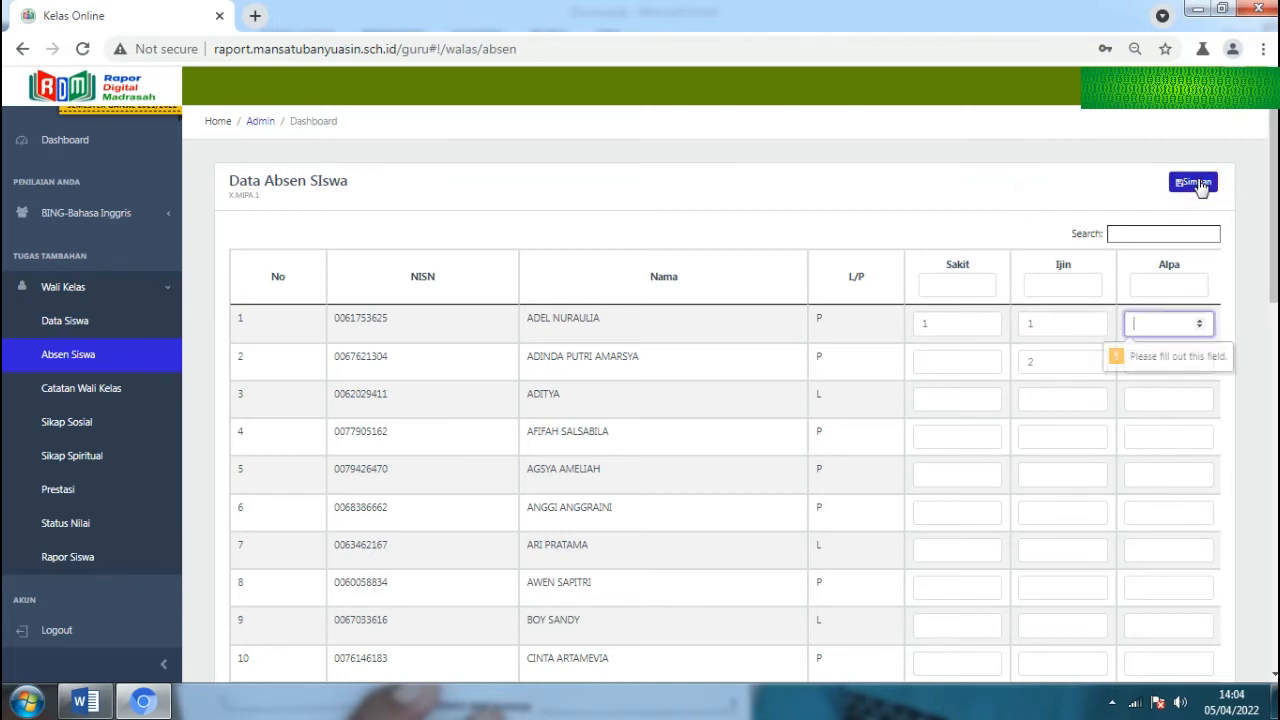
Set Alpa to 0 for the first student and Sakit and Alpa to 0 for the second, and try to save the attendance.
click(1200, 325)
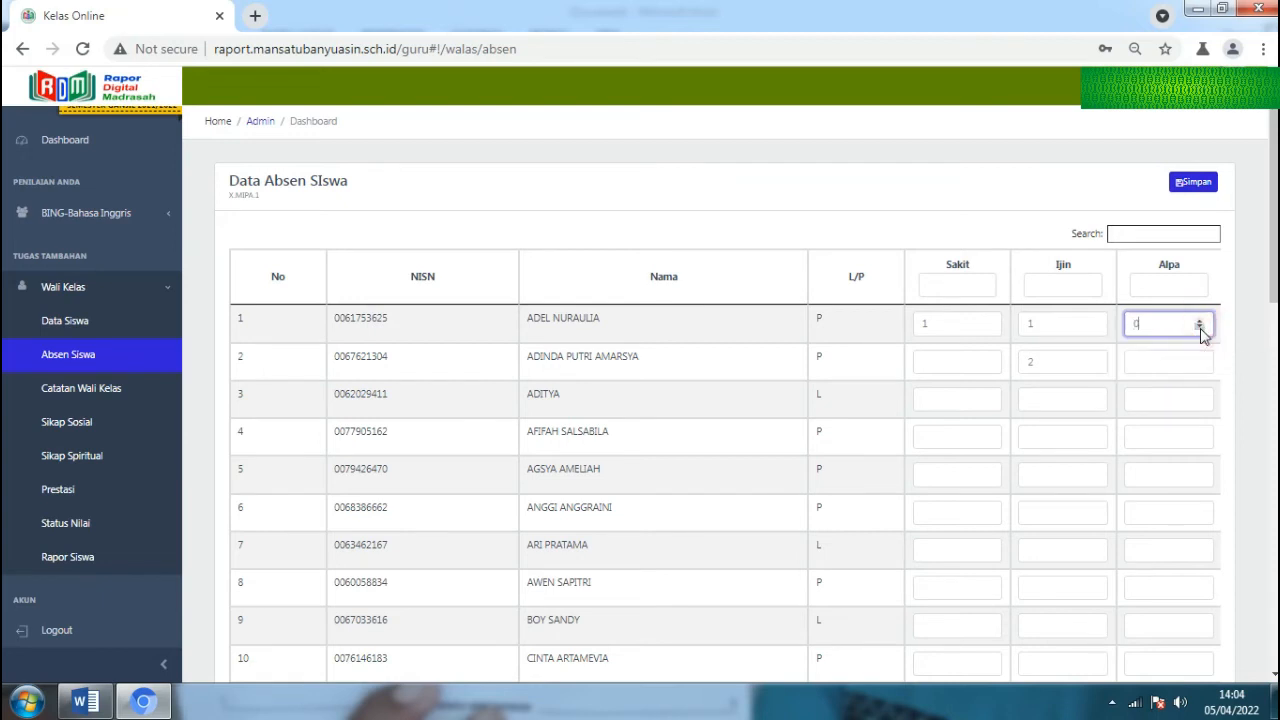
click(986, 363)
click(990, 368)
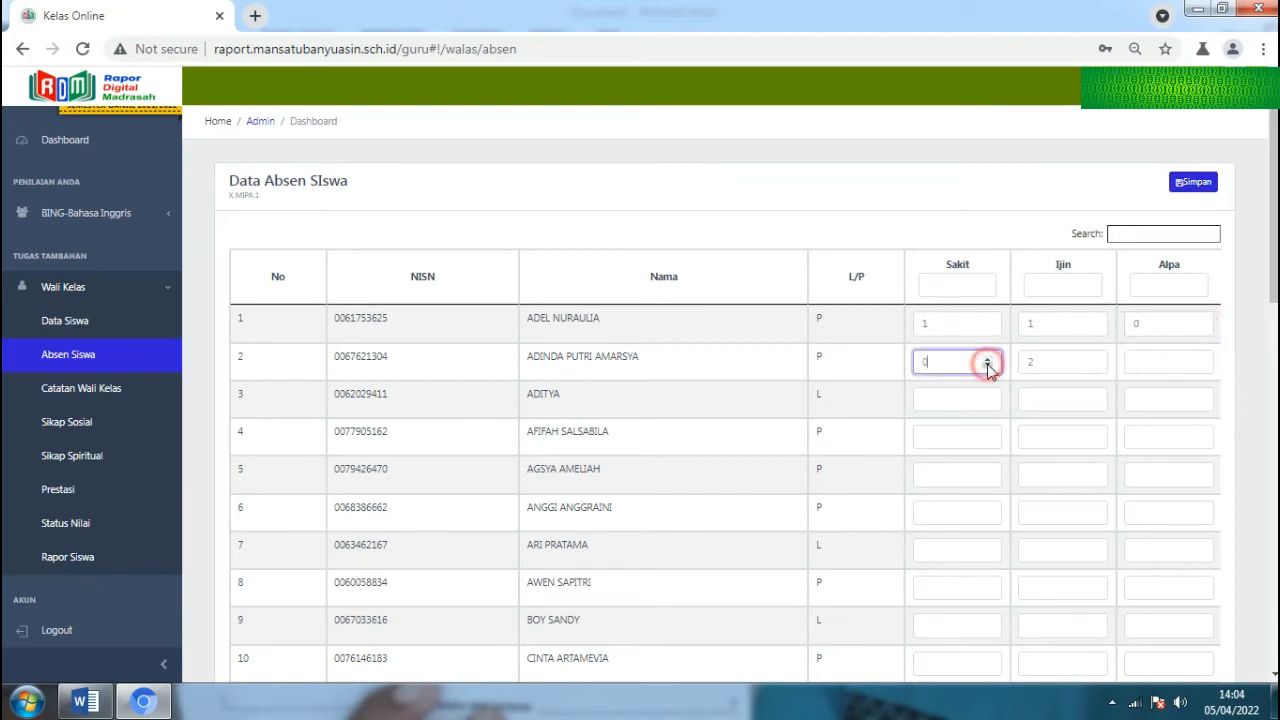
click(1199, 366)
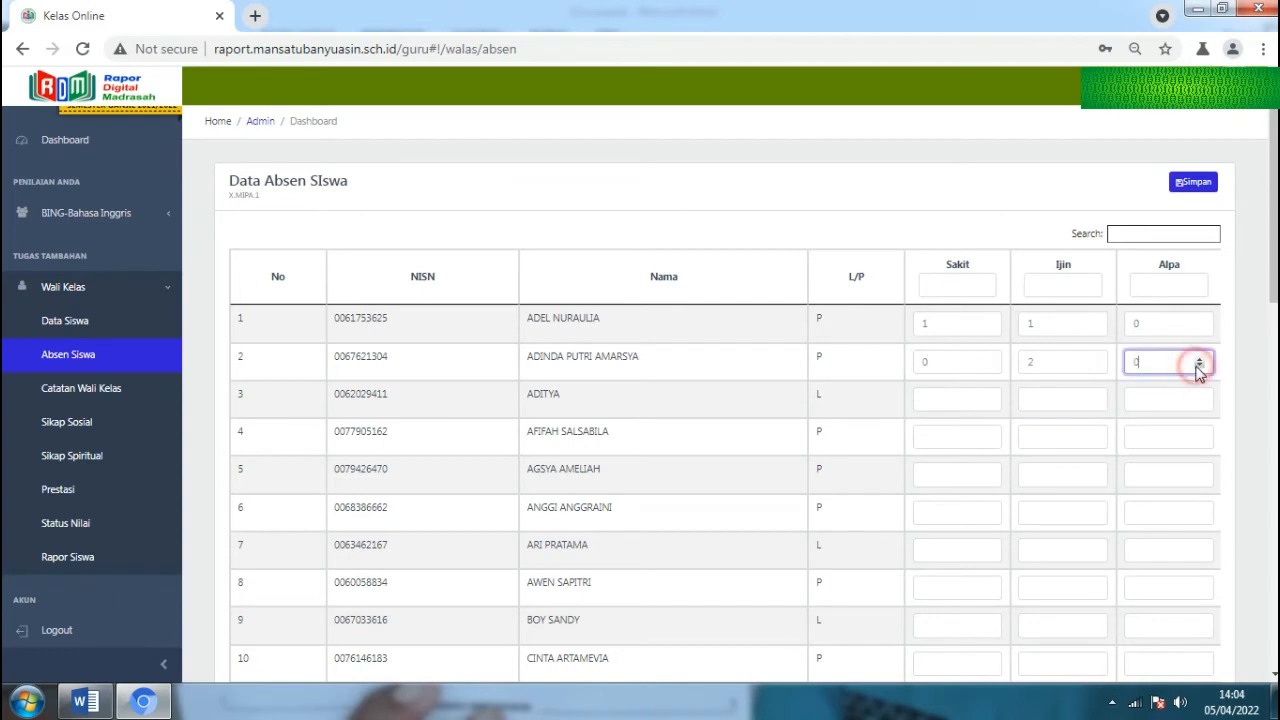
click(1189, 188)
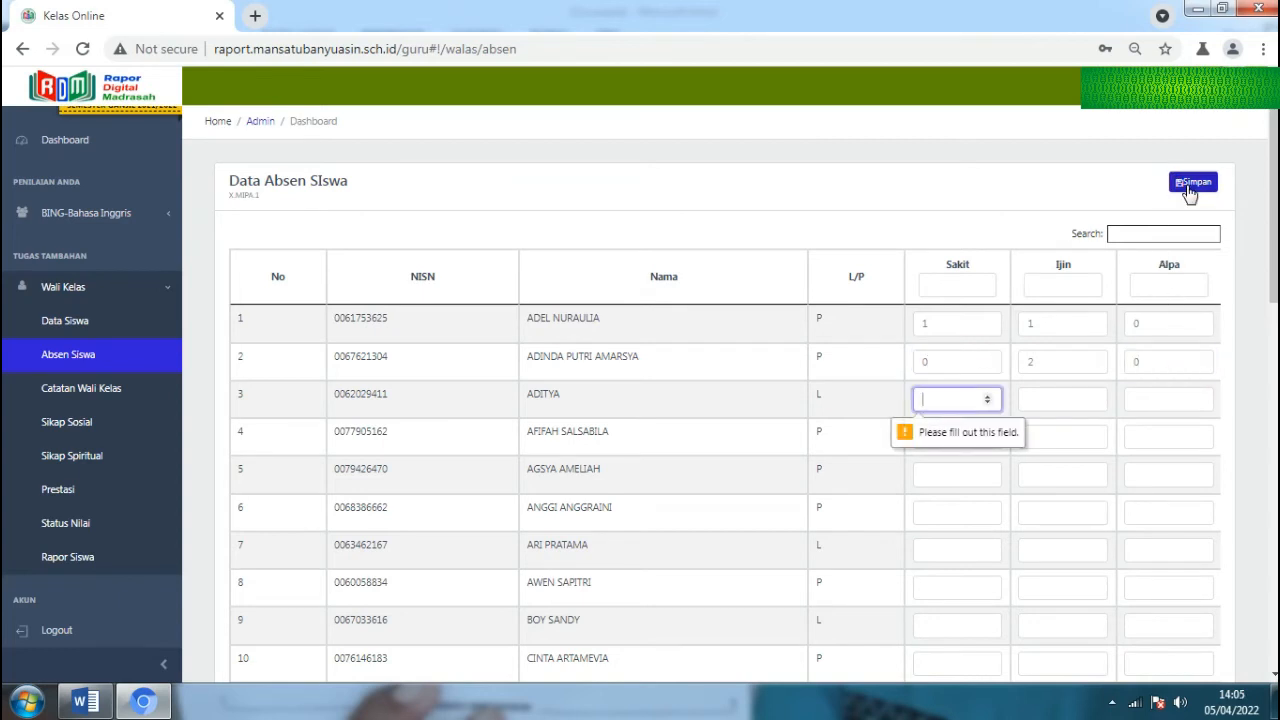
Set Sakit, Ijin and Alpa to 0 for the third student in the attendance table.
click(1193, 184)
text(0)
click(1033, 394)
text(0)
click(1136, 394)
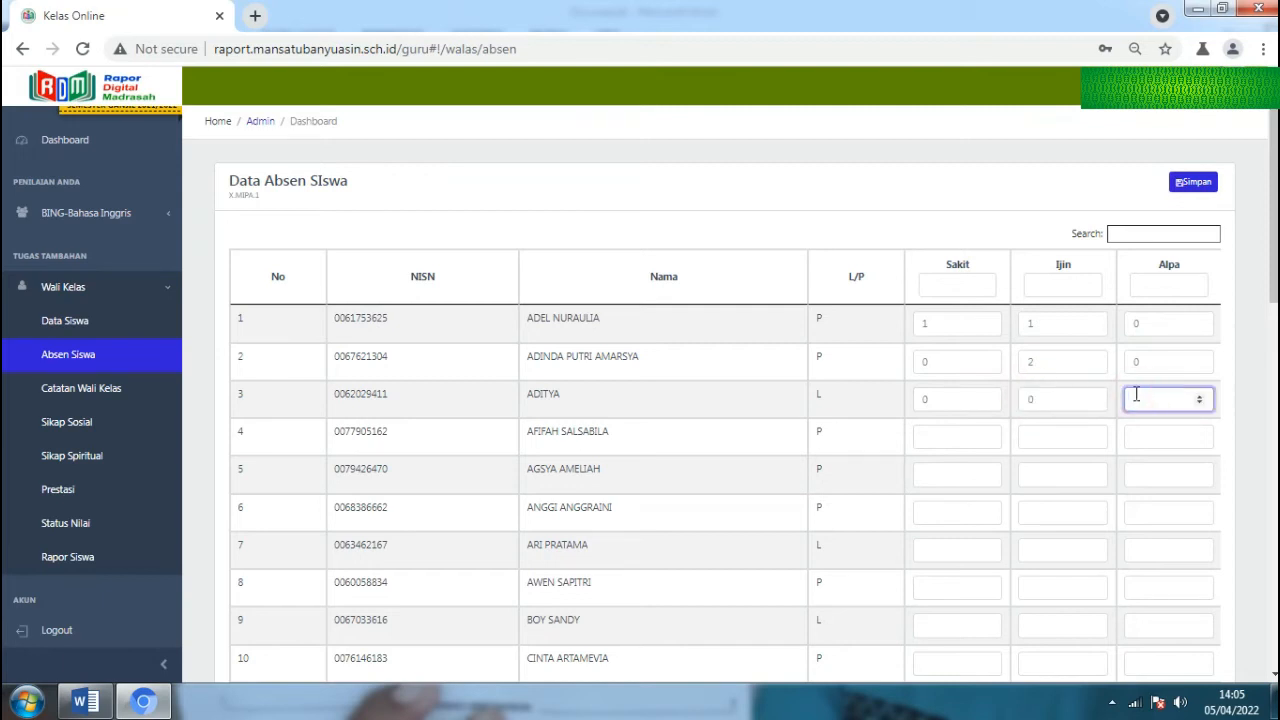
text(0)
Open the class's Catatan Wali Kelas page and enter the note "rajin belajar di rumah" for the first student.
click(112, 392)
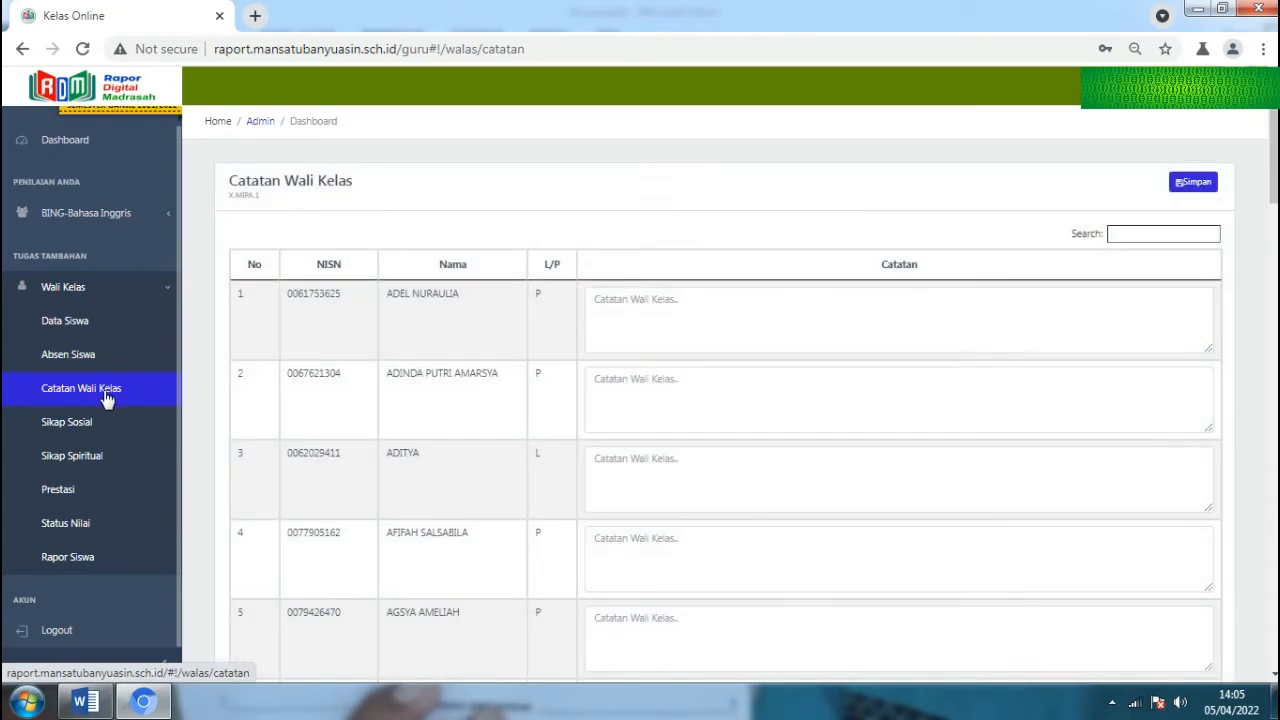
click(610, 307)
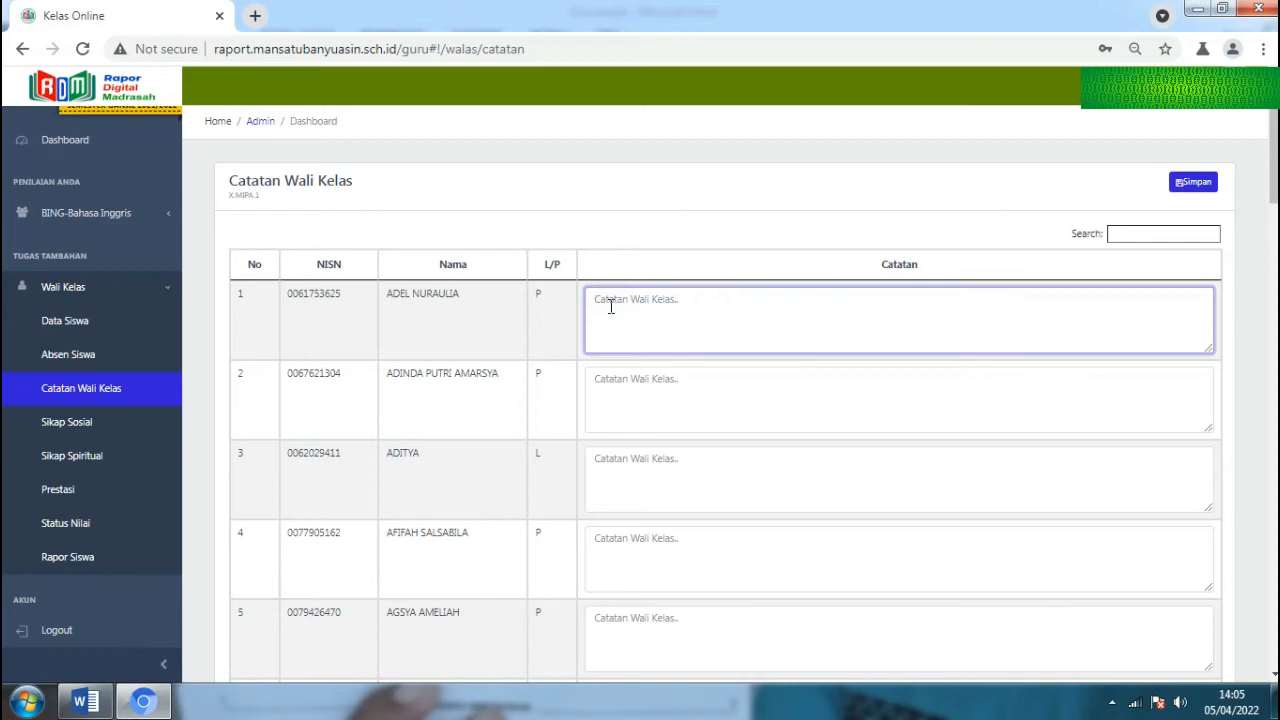
text(ra)
key(BackSpace)
key(BackSpace)
key(BackSpace)
key(BackSpace)
text(ra)
Leave the other students' notes blank and save the homeroom teacher's notes.
click(698, 399)
click(709, 486)
click(717, 556)
scroll(717, 560, down, 5)
scroll(717, 560, up, 5)
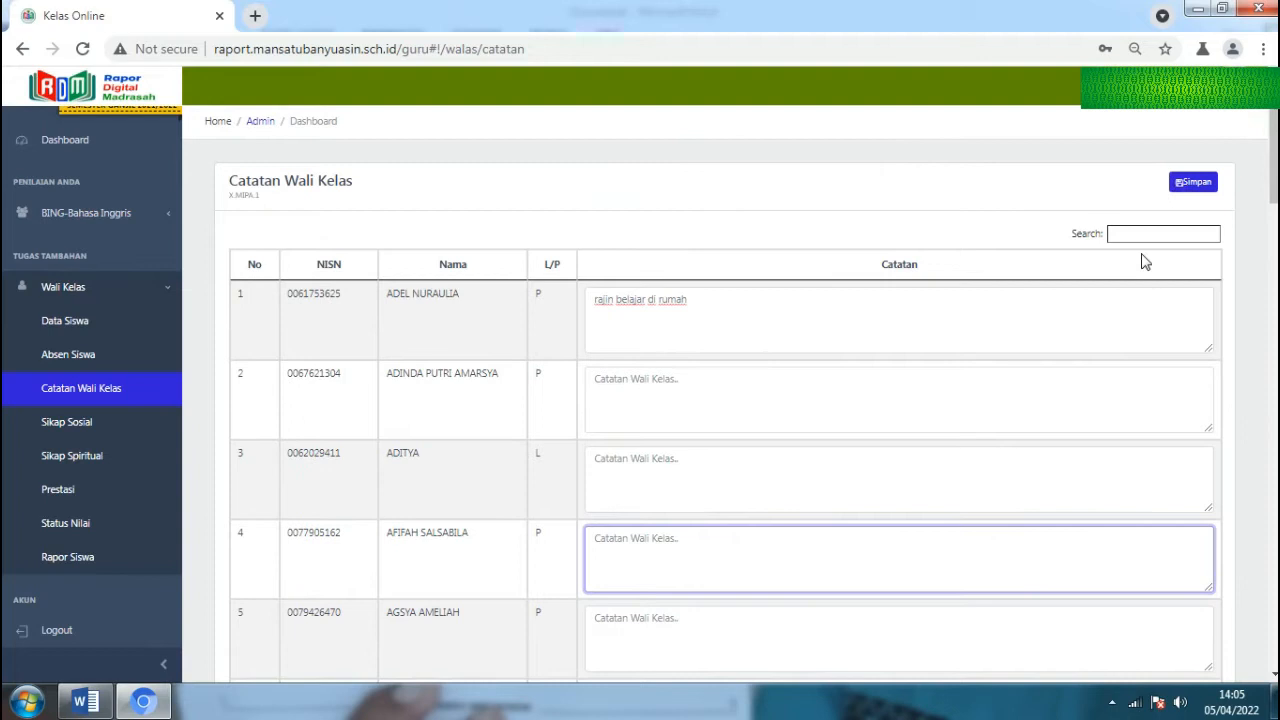
click(1197, 189)
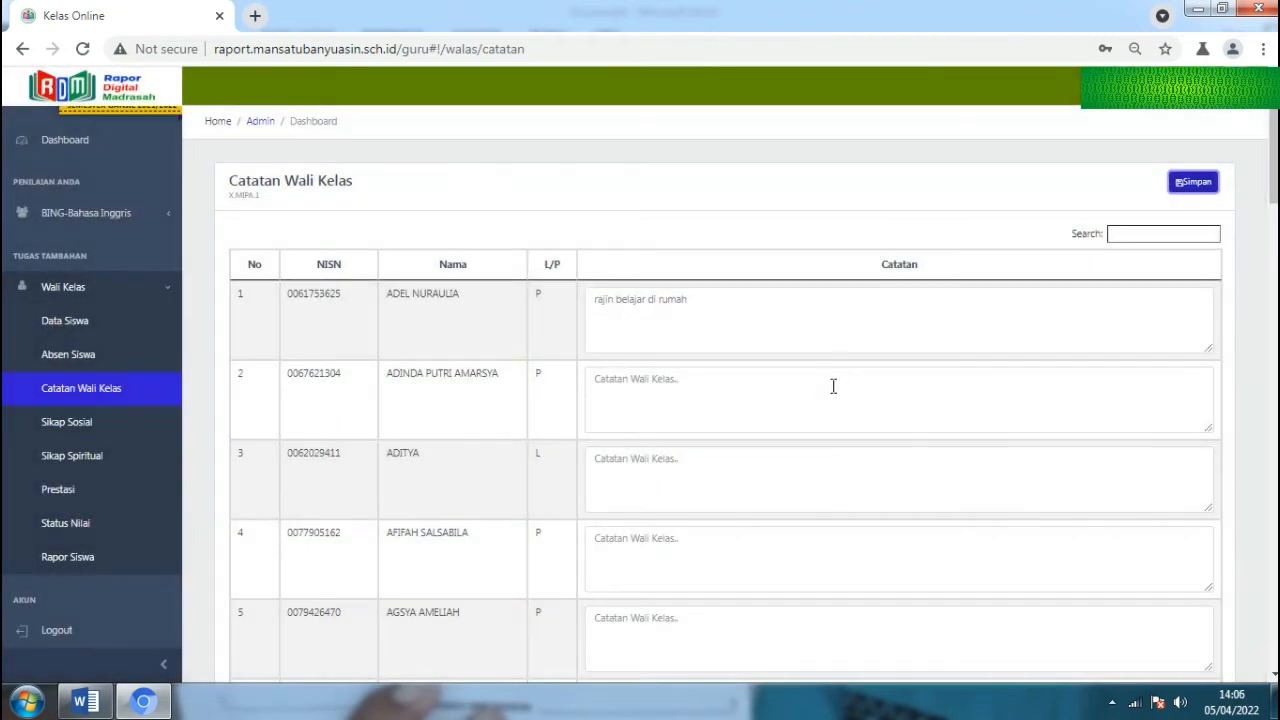
click(833, 386)
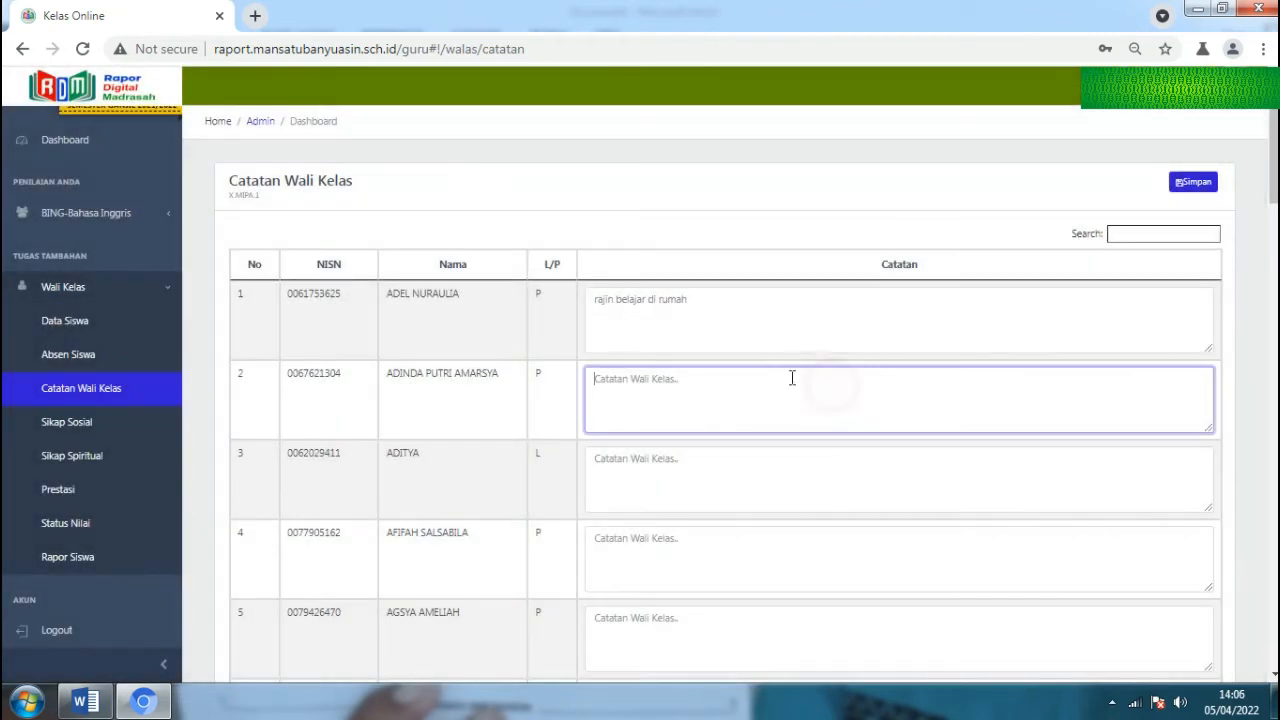
click(718, 471)
click(748, 557)
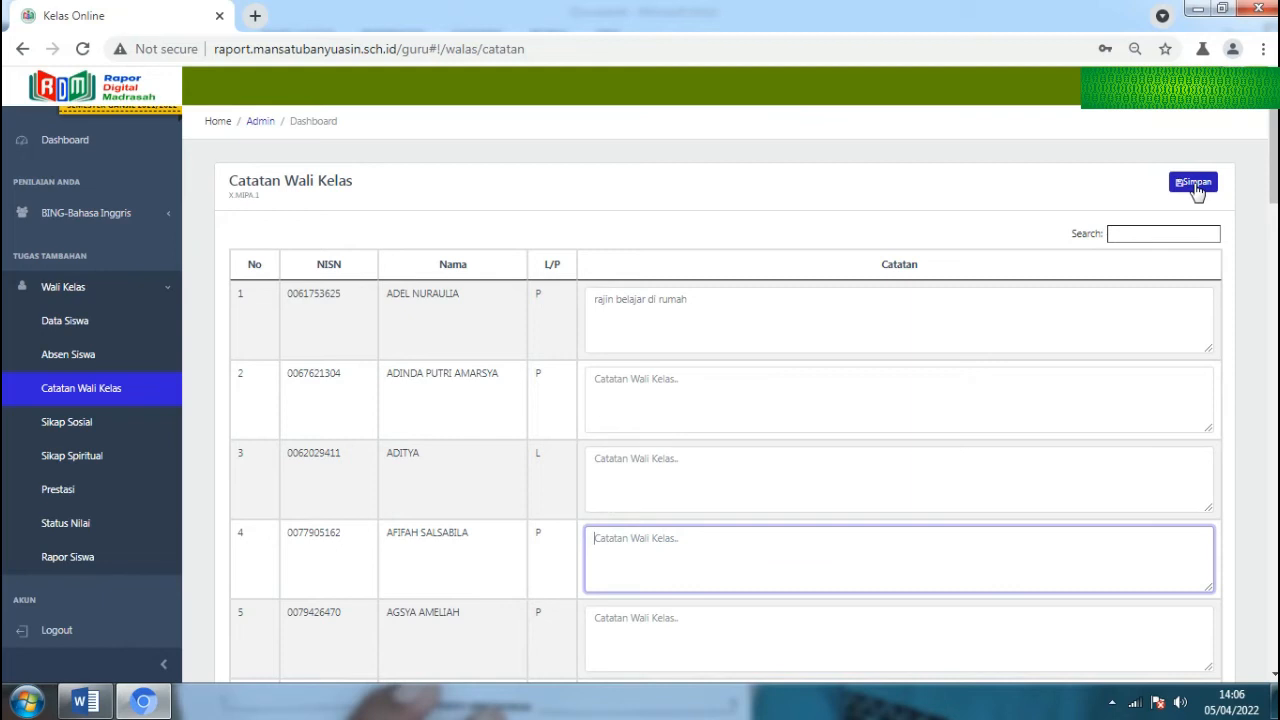
click(934, 302)
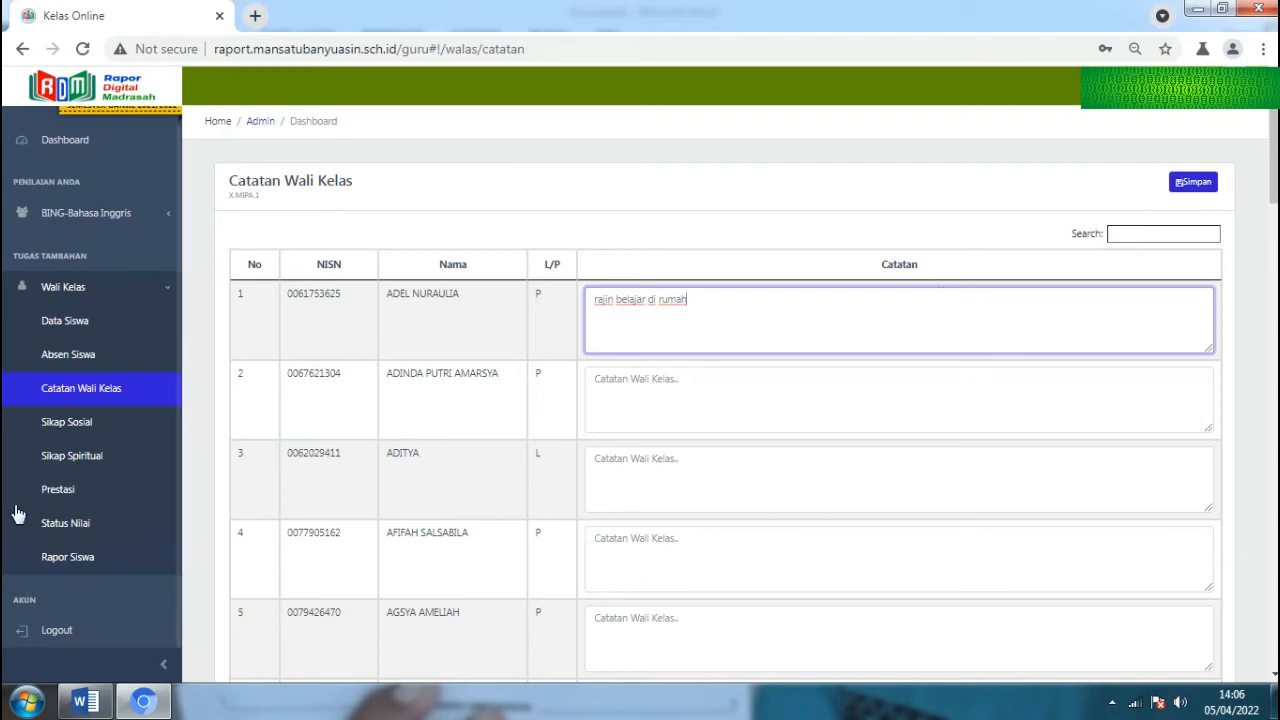
Open the class's Sikap Sosial page and start adding a score of type Kejujuran.
click(80, 424)
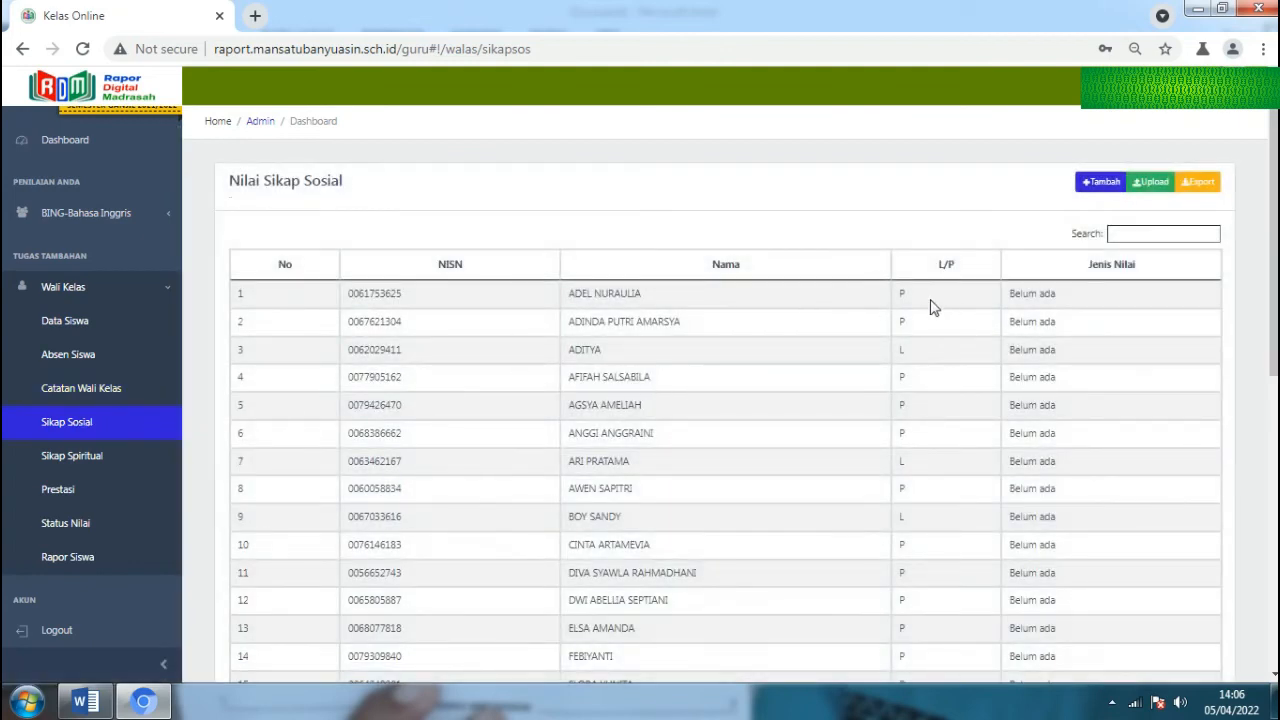
click(1101, 185)
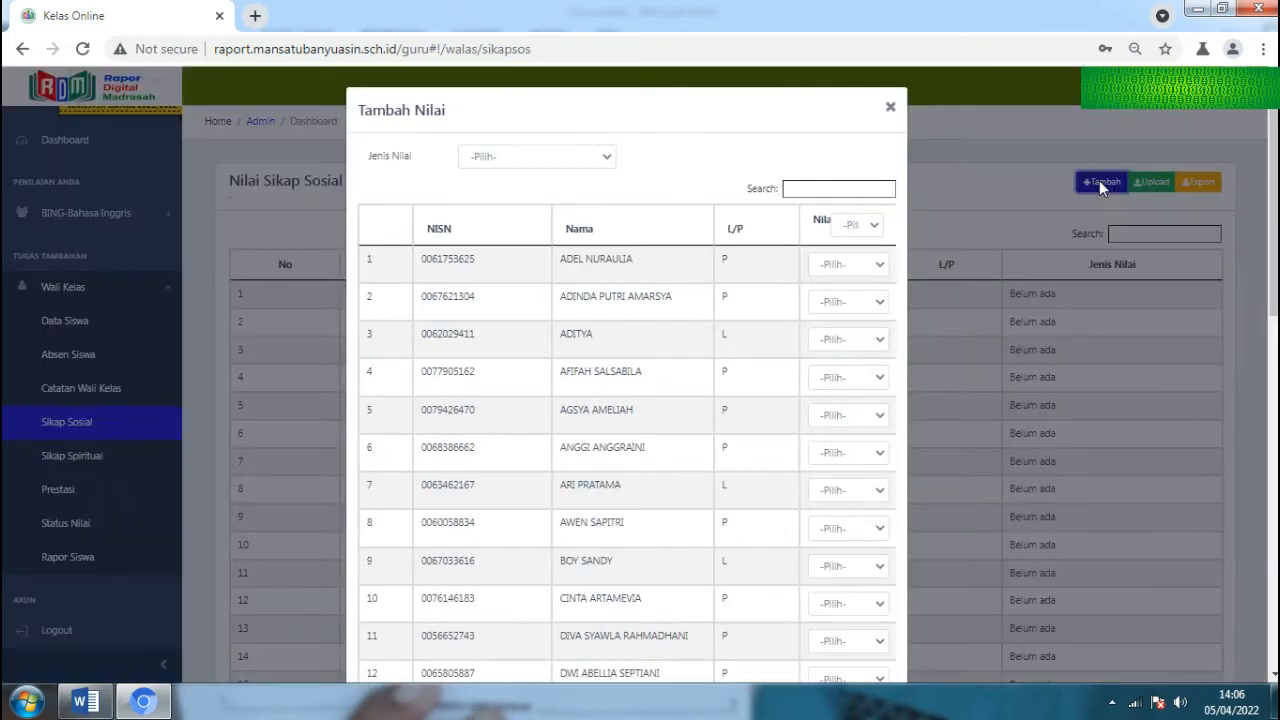
click(606, 159)
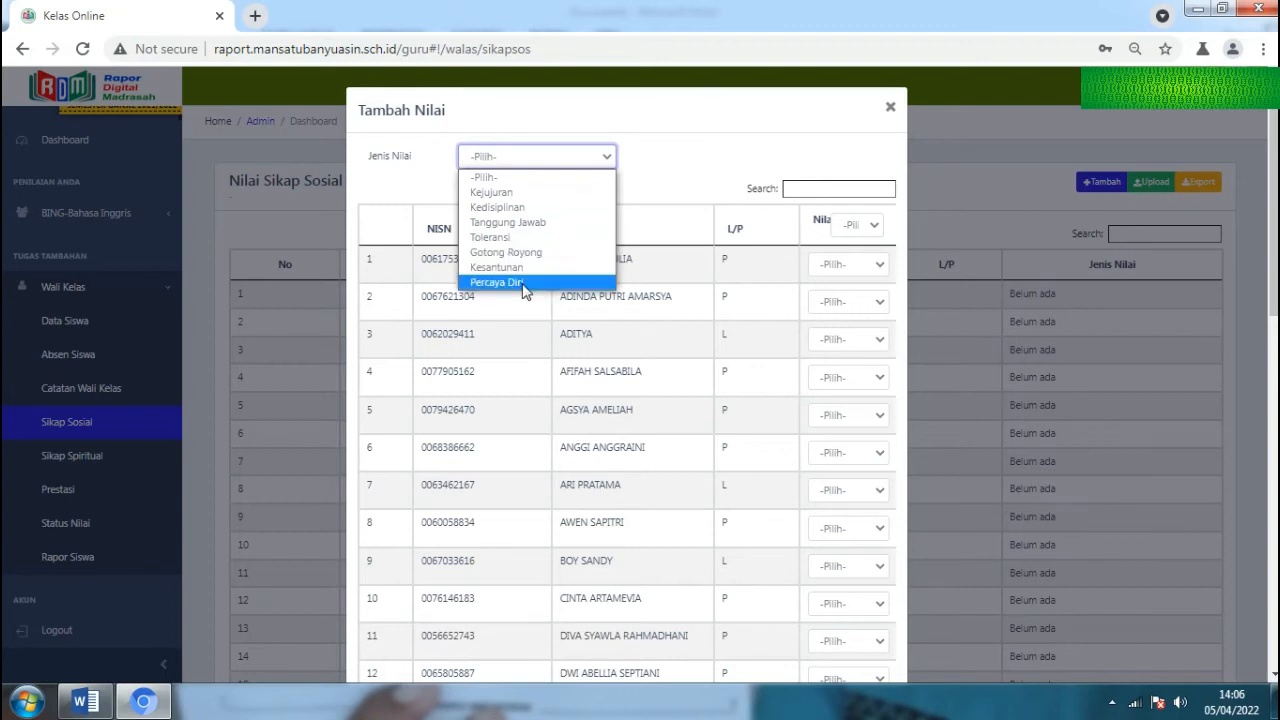
click(532, 194)
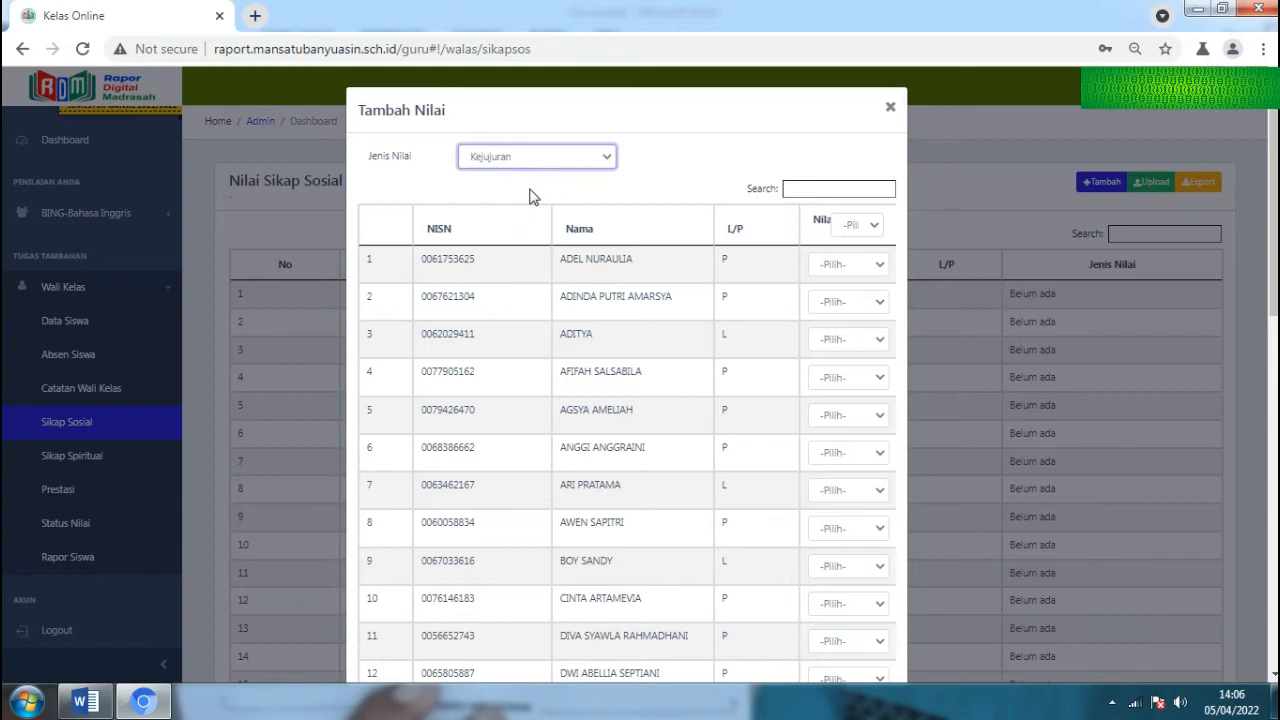
Rate the first student A-Baik Sekali, the second B-Baik and the third A-Baik Sekali for Kejujuran.
click(880, 266)
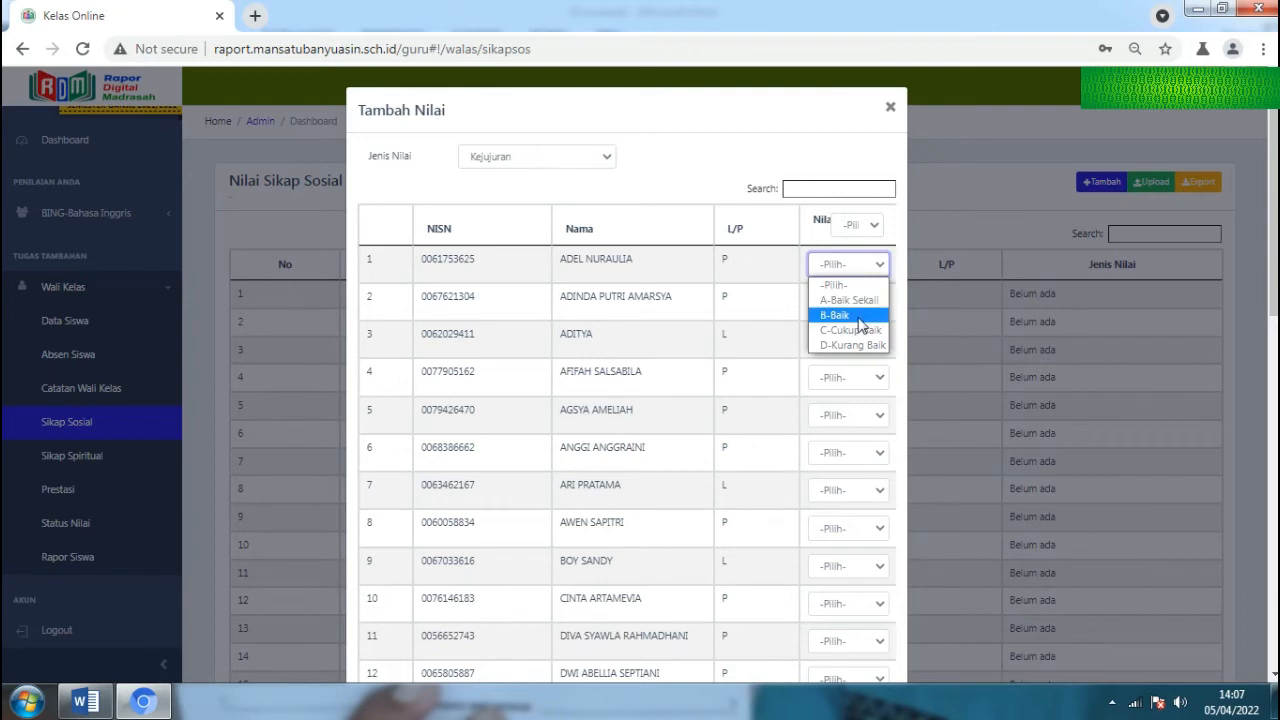
click(855, 300)
click(877, 300)
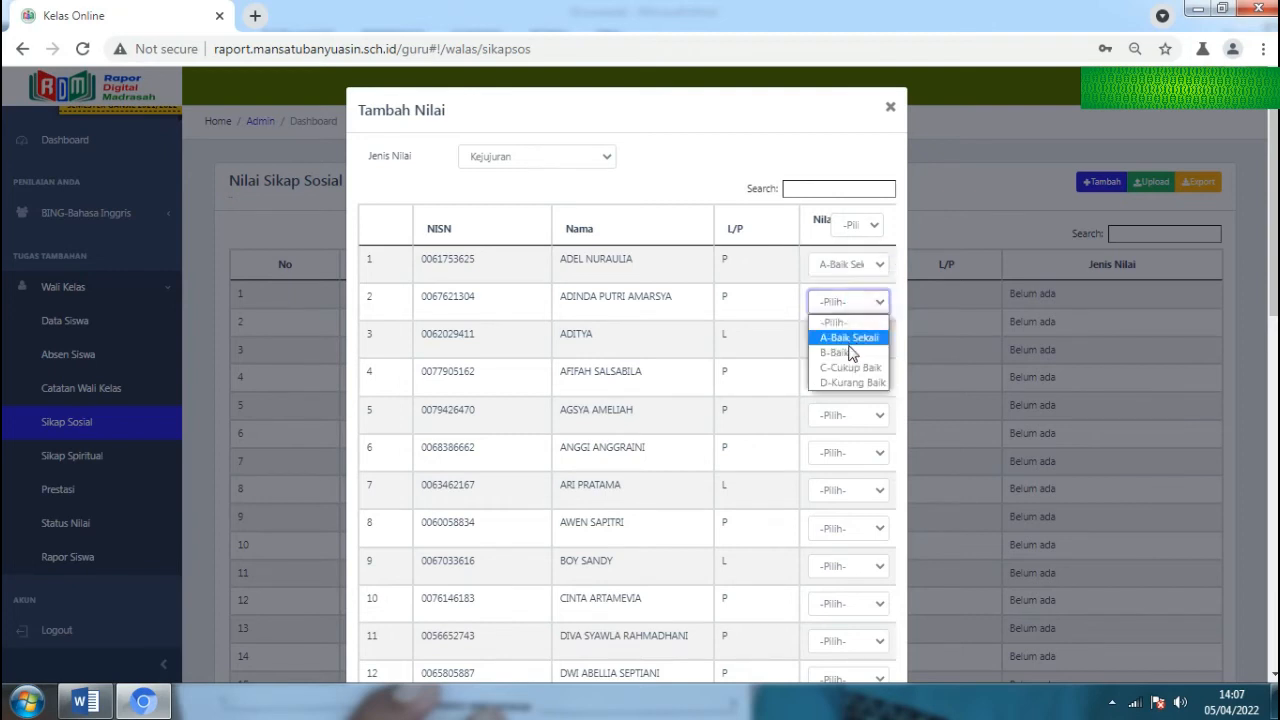
click(846, 350)
click(880, 340)
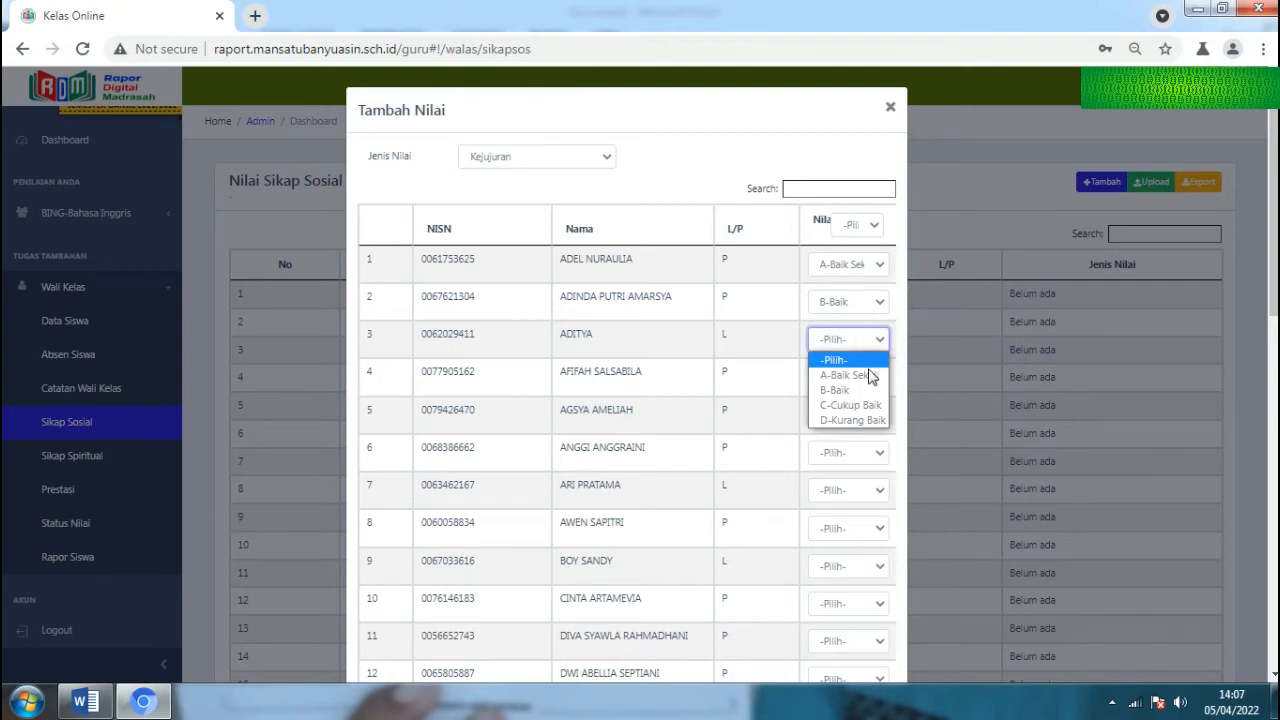
click(867, 372)
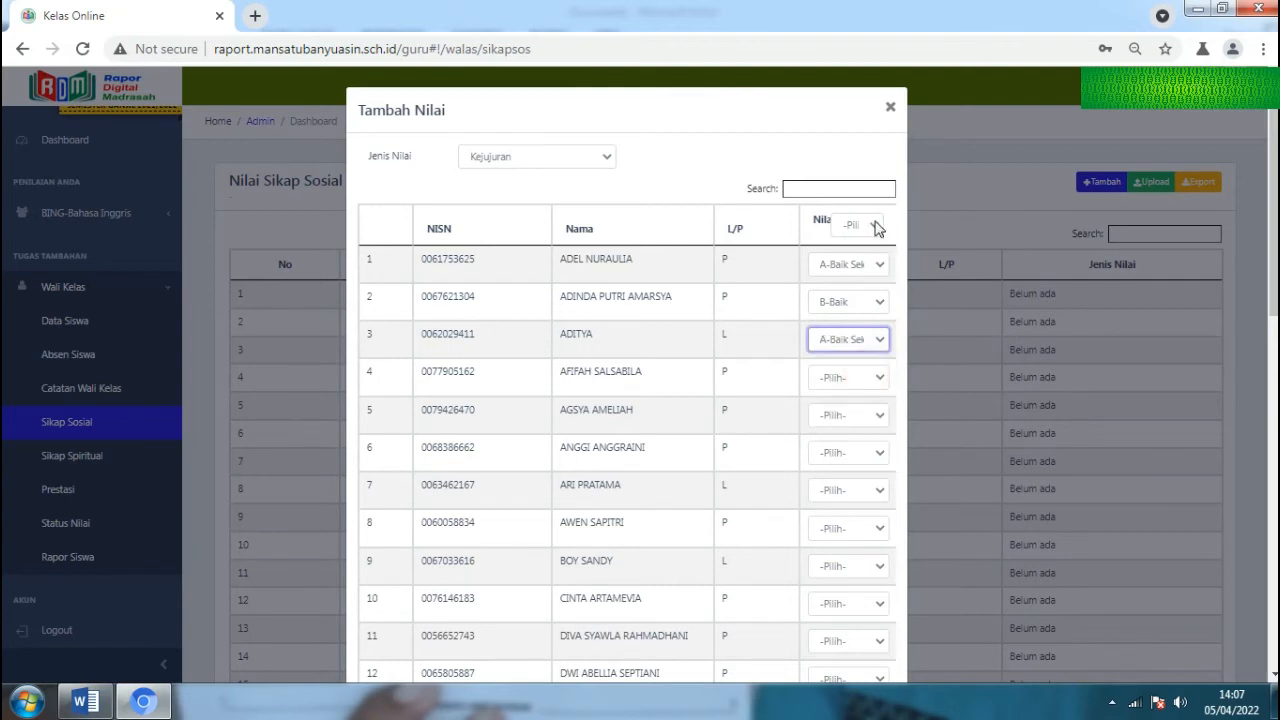
Fill all students' Kejujuran scores with A-Baik Sekali, and change the first and third students to B-Baik.
click(876, 226)
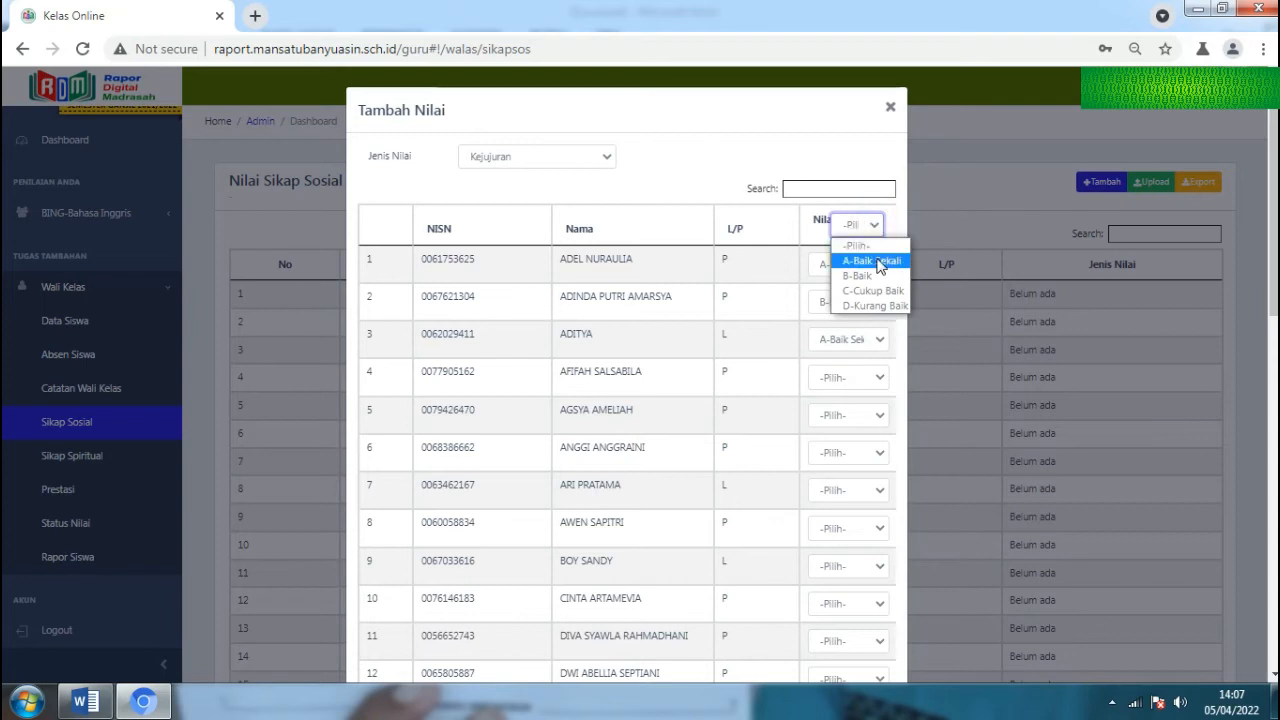
click(792, 230)
click(876, 228)
click(866, 256)
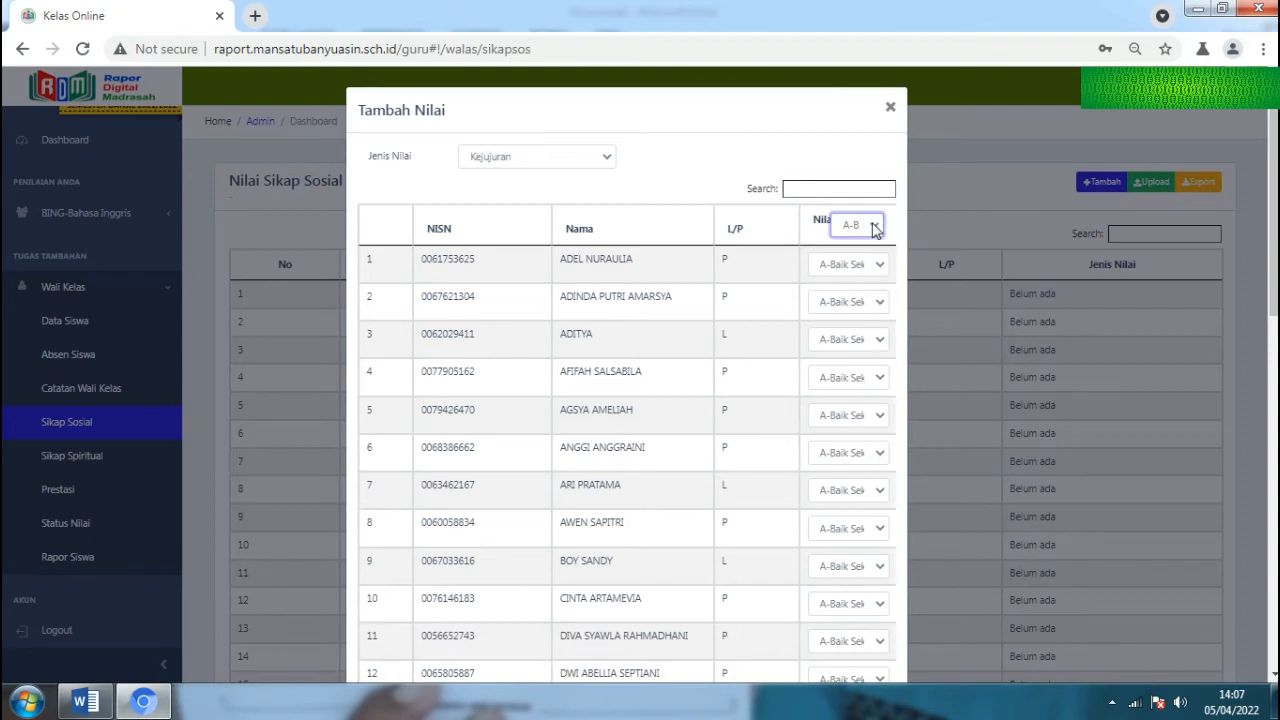
click(881, 268)
click(866, 311)
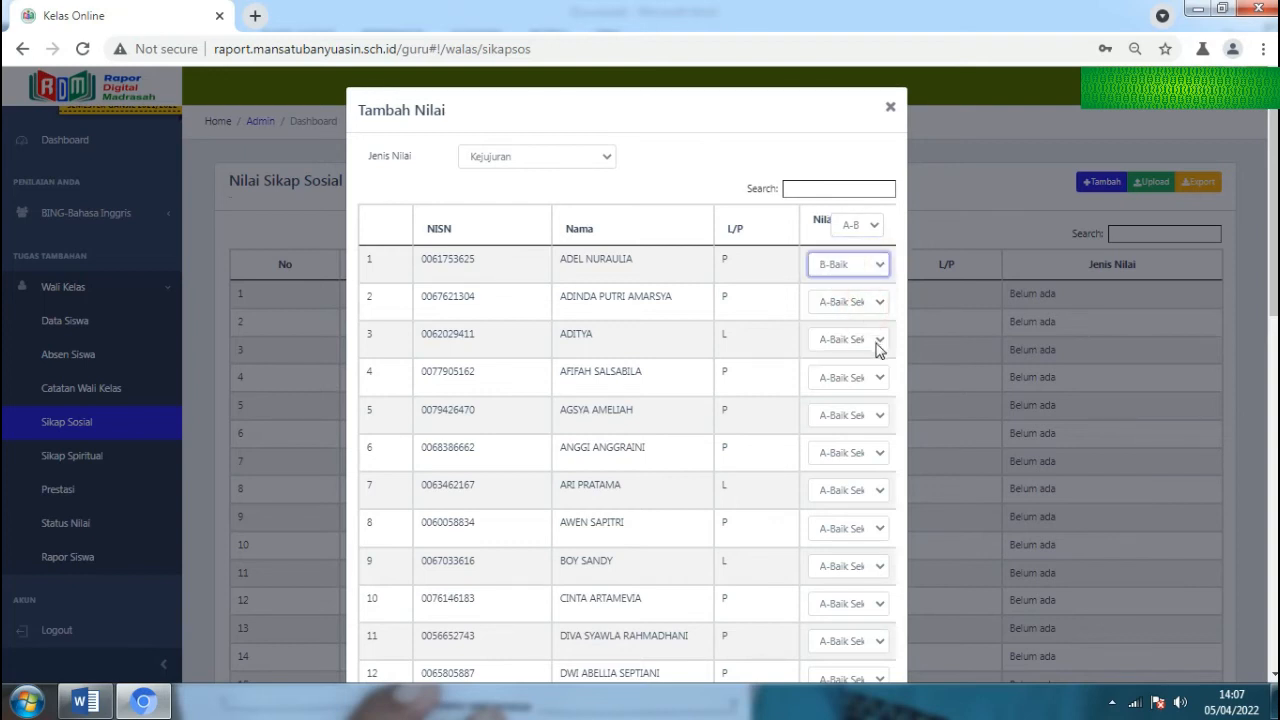
click(878, 342)
click(866, 386)
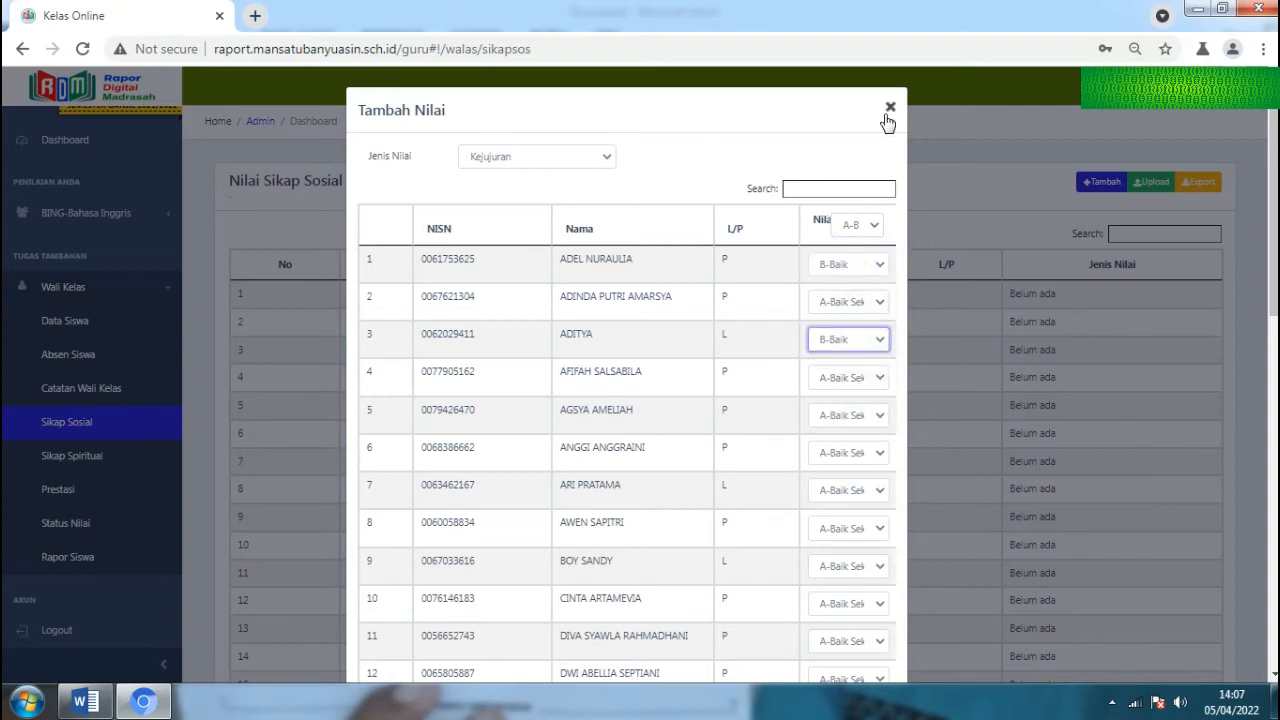
Switch the score type to Tanggung Jawab, reset all scores to -Pilih-, try to save, and close the score form.
click(605, 158)
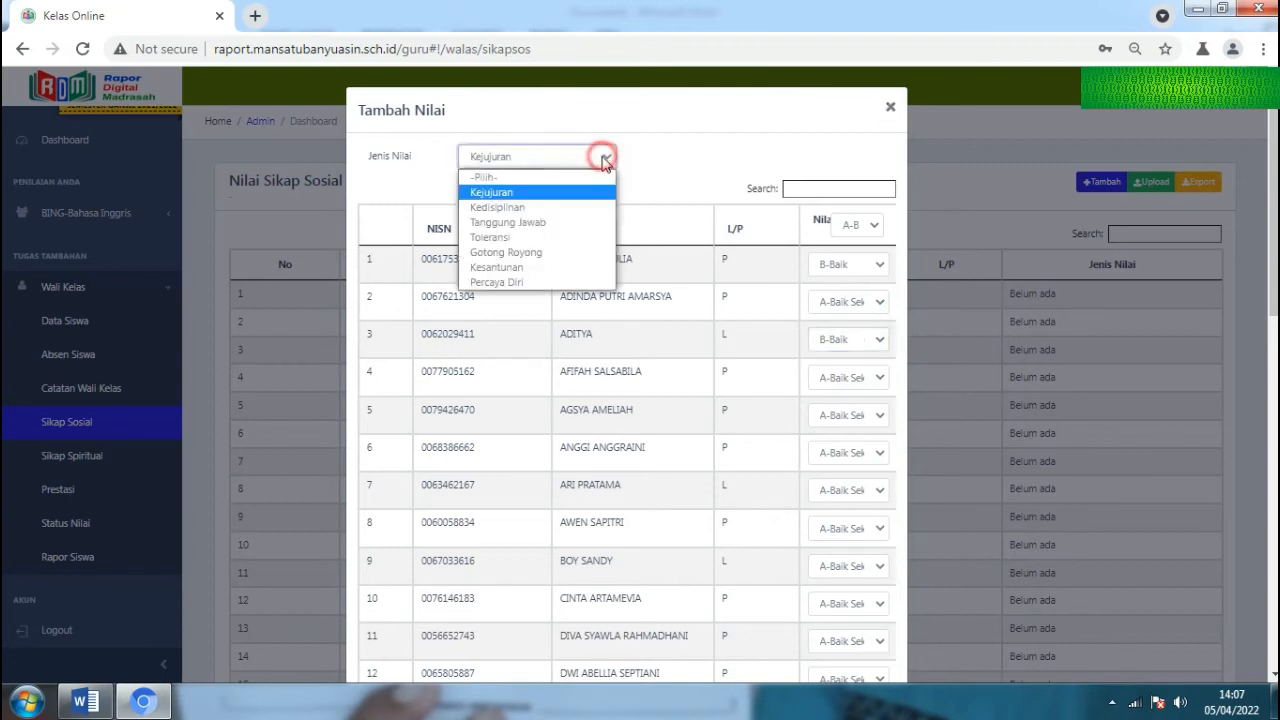
click(532, 222)
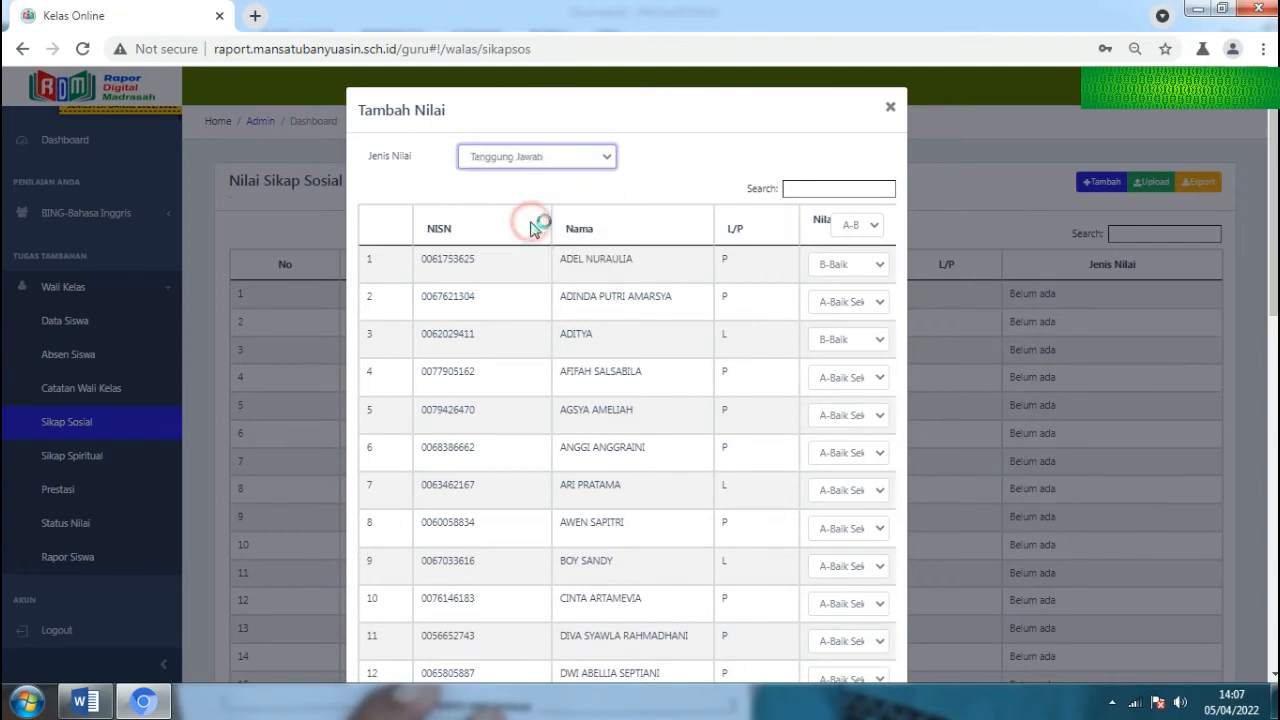
click(871, 226)
click(858, 249)
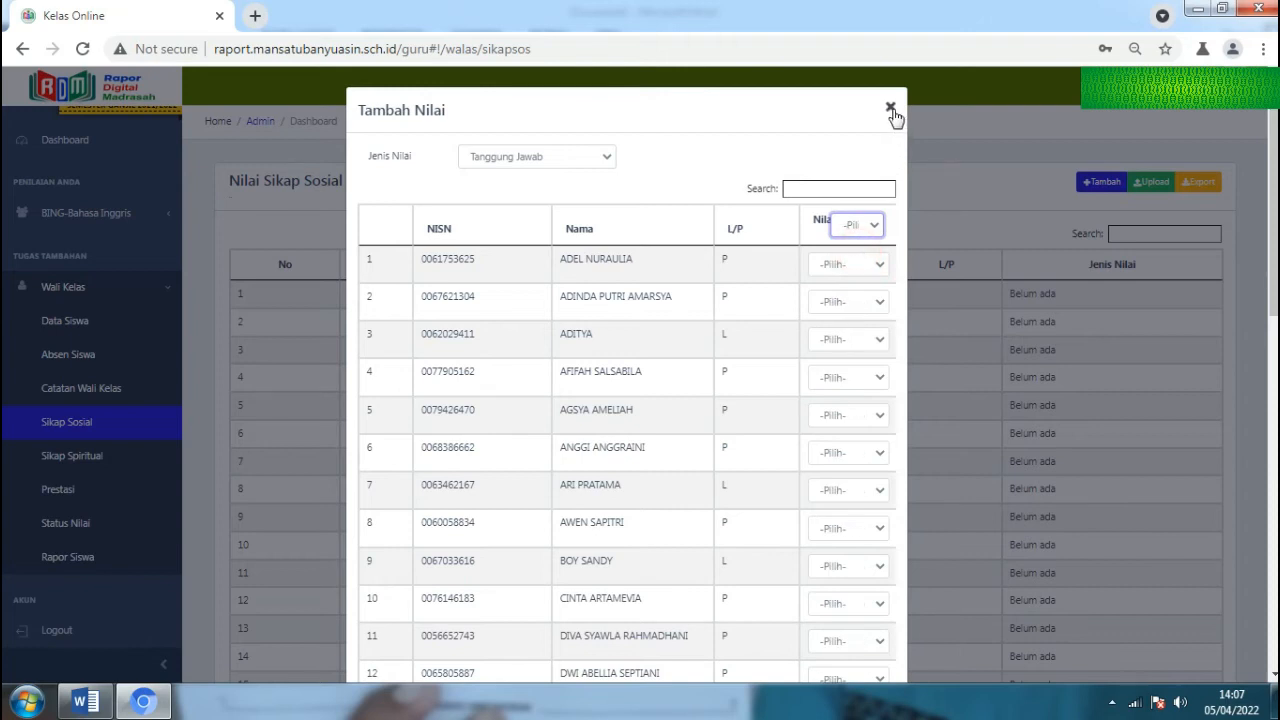
scroll(848, 360, down, 9)
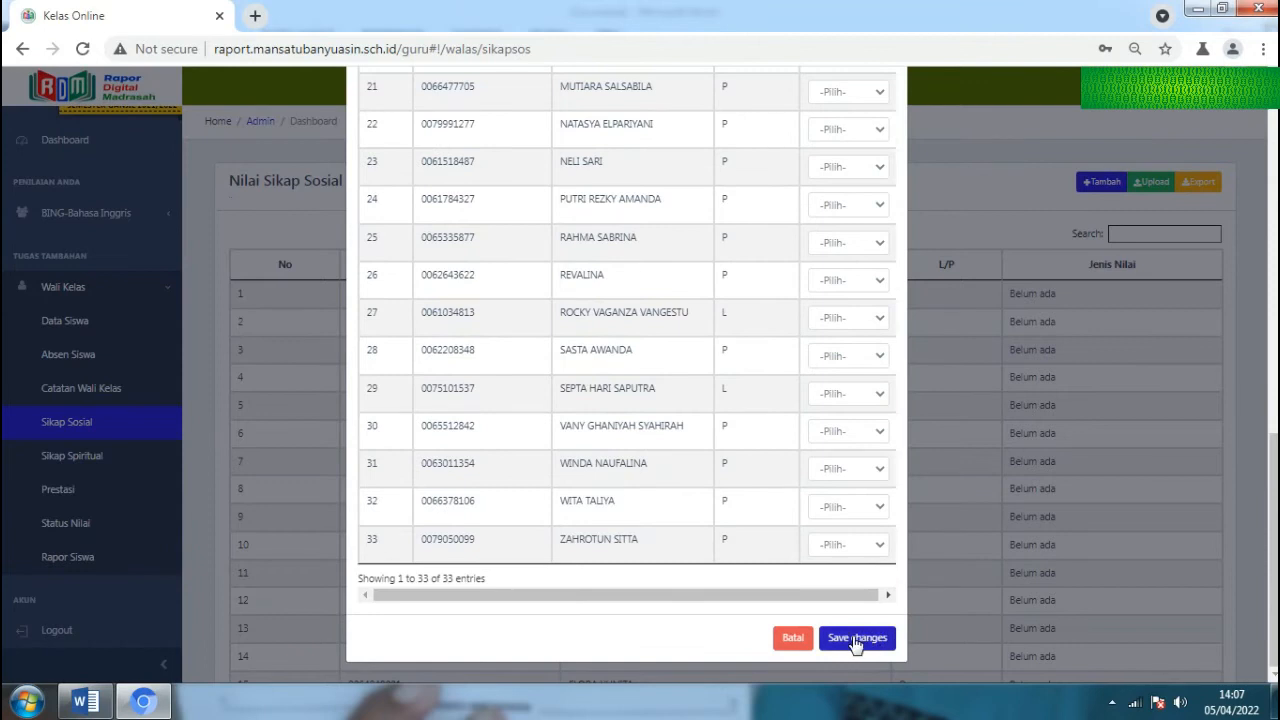
click(843, 641)
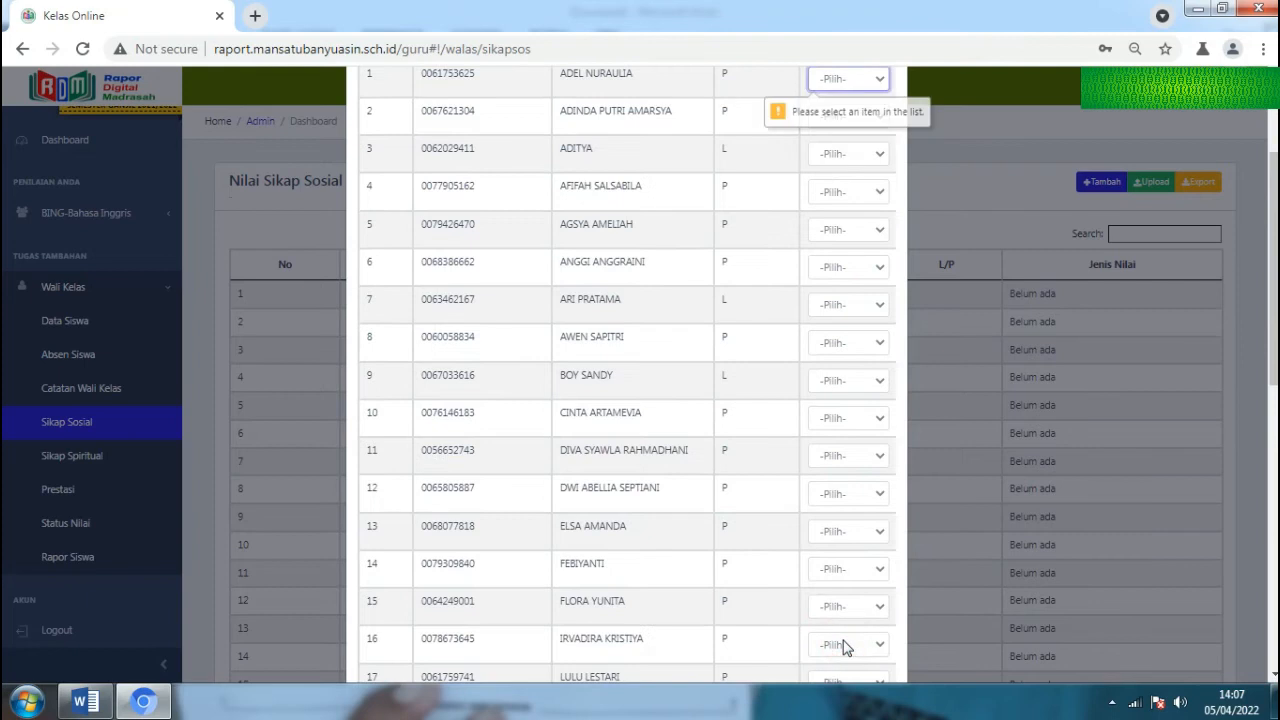
click(920, 114)
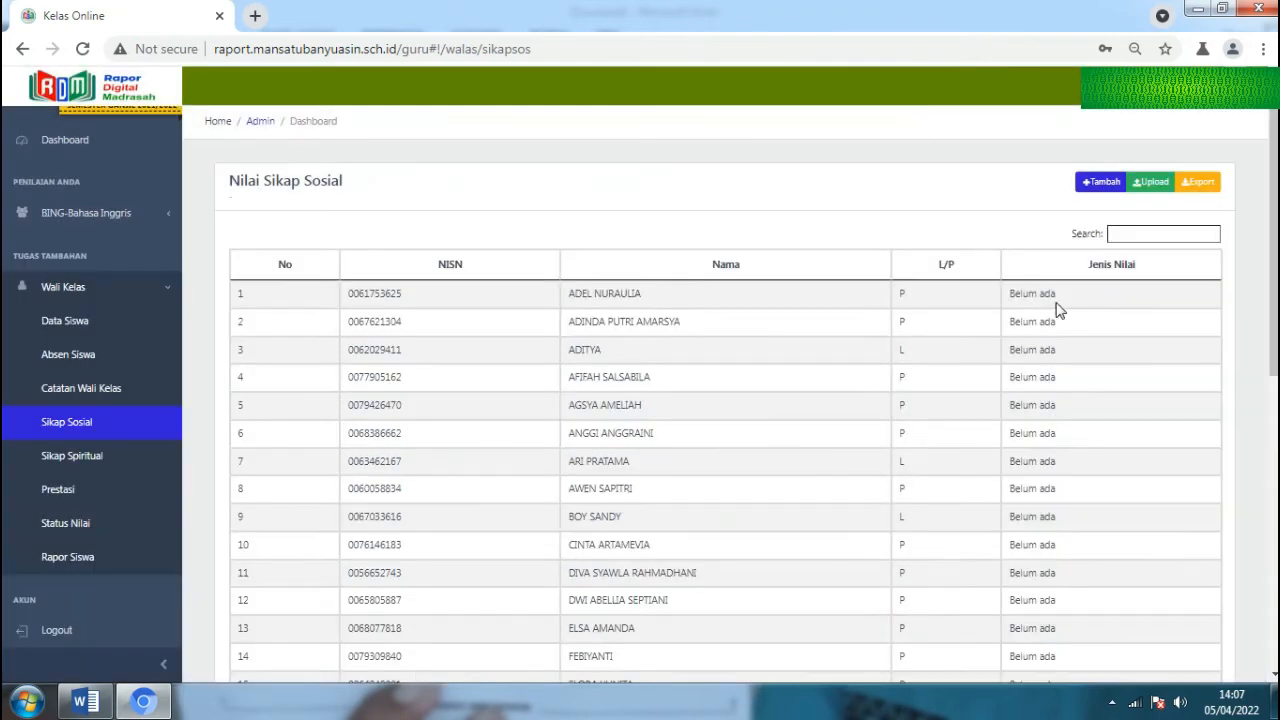
Add a Kejujuran score of A-Baik Sekali for all students and save it.
click(1097, 188)
click(603, 156)
click(546, 189)
click(871, 225)
click(860, 256)
scroll(777, 332, down, 7)
scroll(777, 332, down, 5)
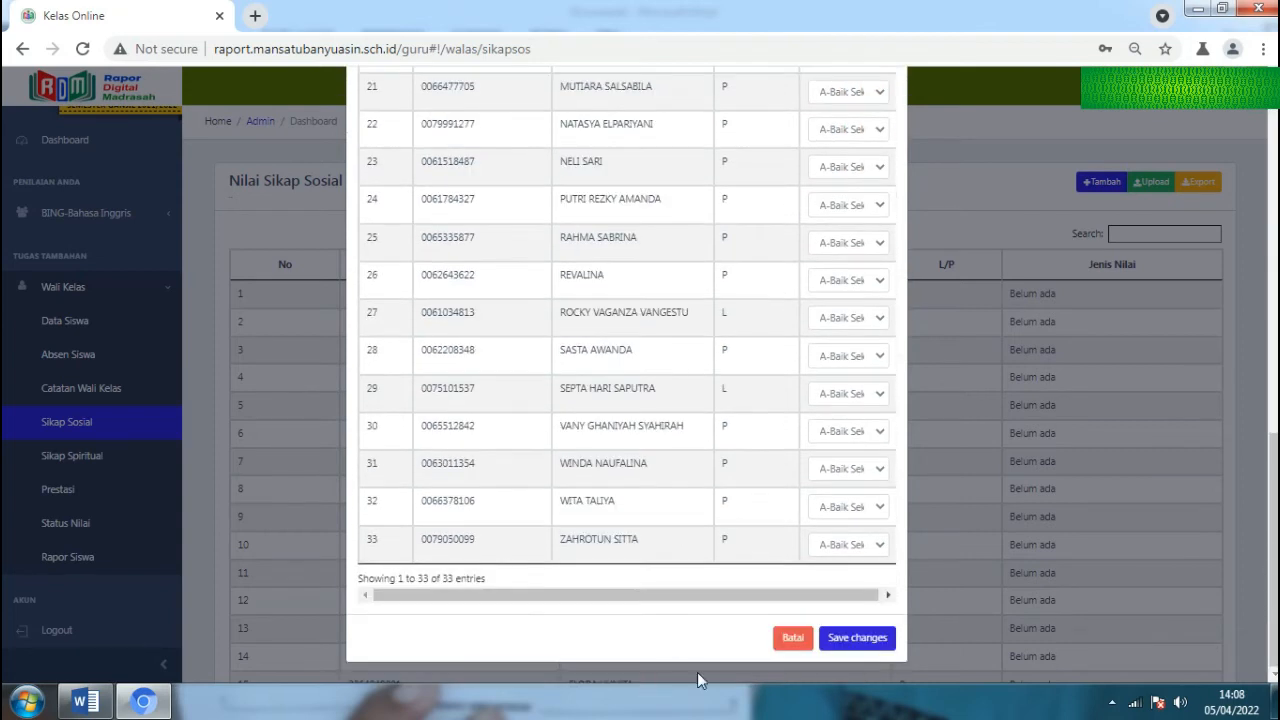
click(858, 634)
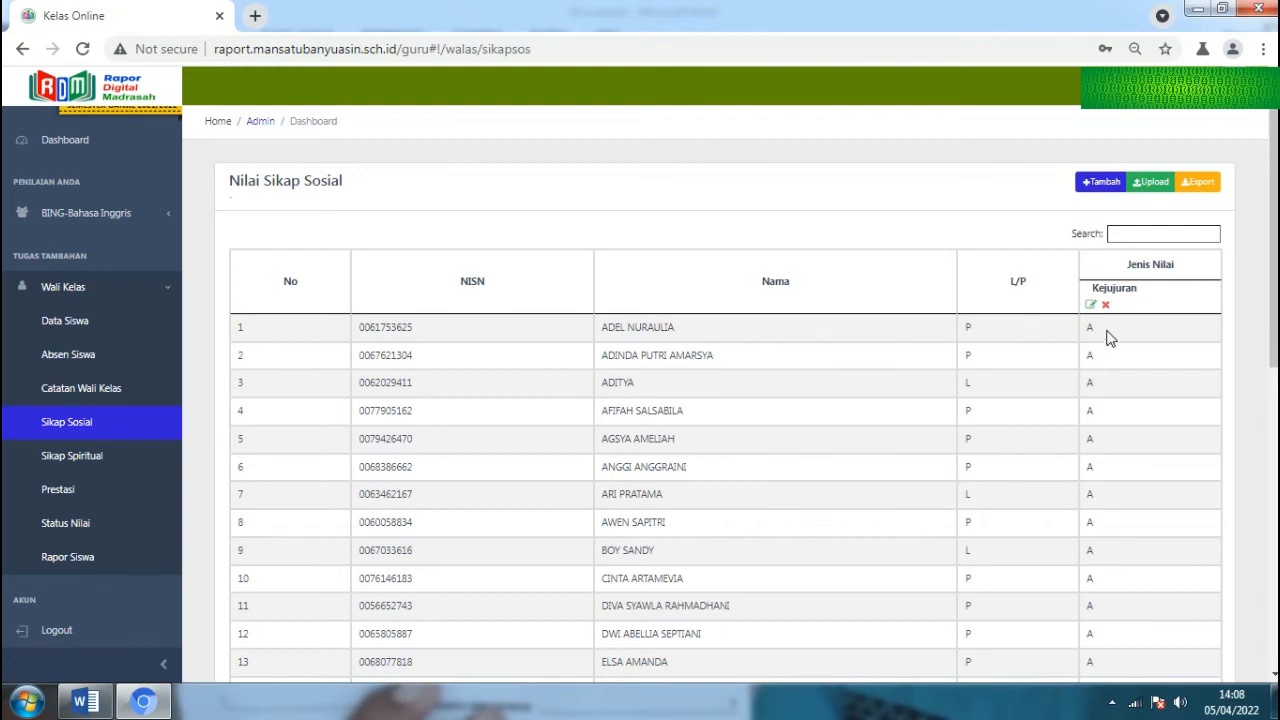
click(1108, 186)
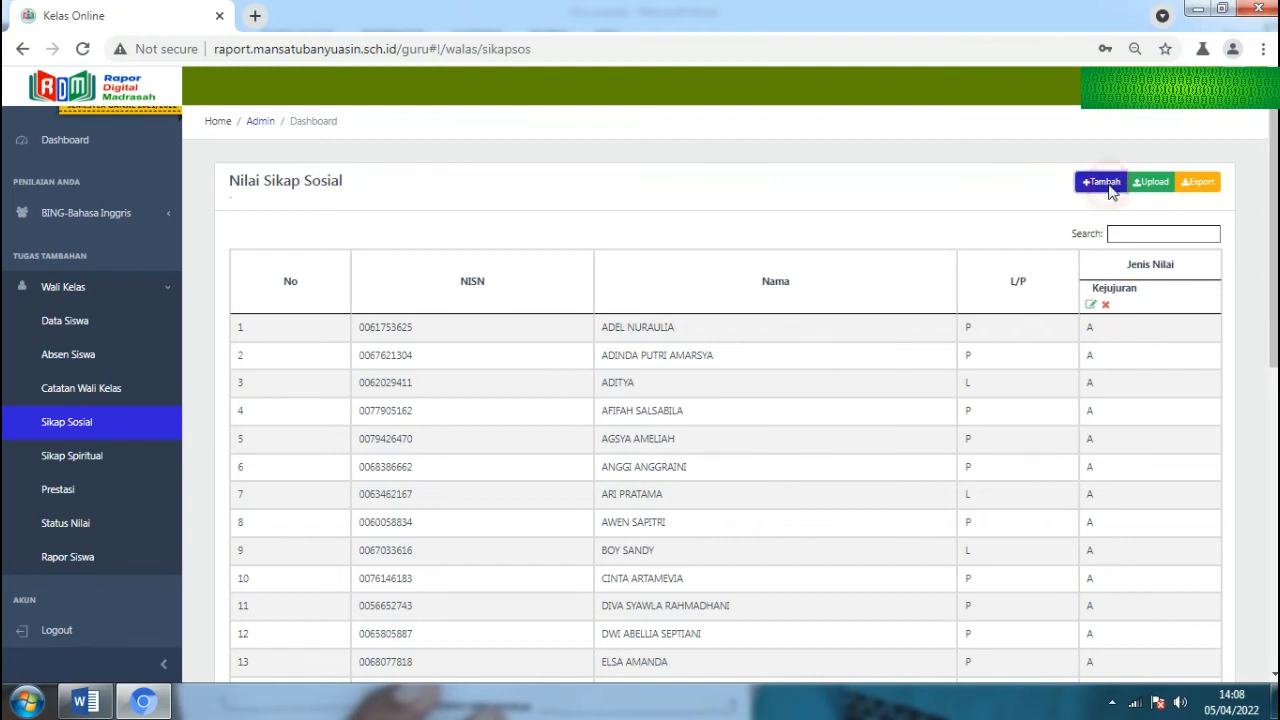
click(587, 158)
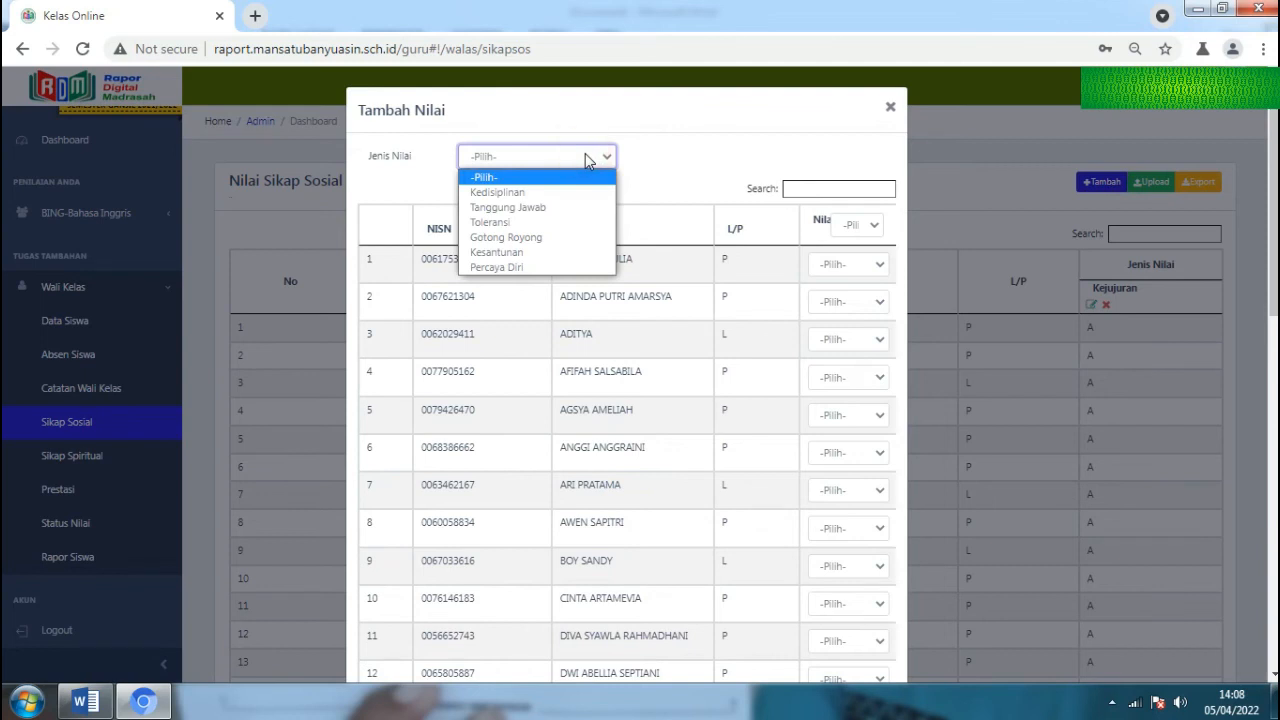
click(553, 208)
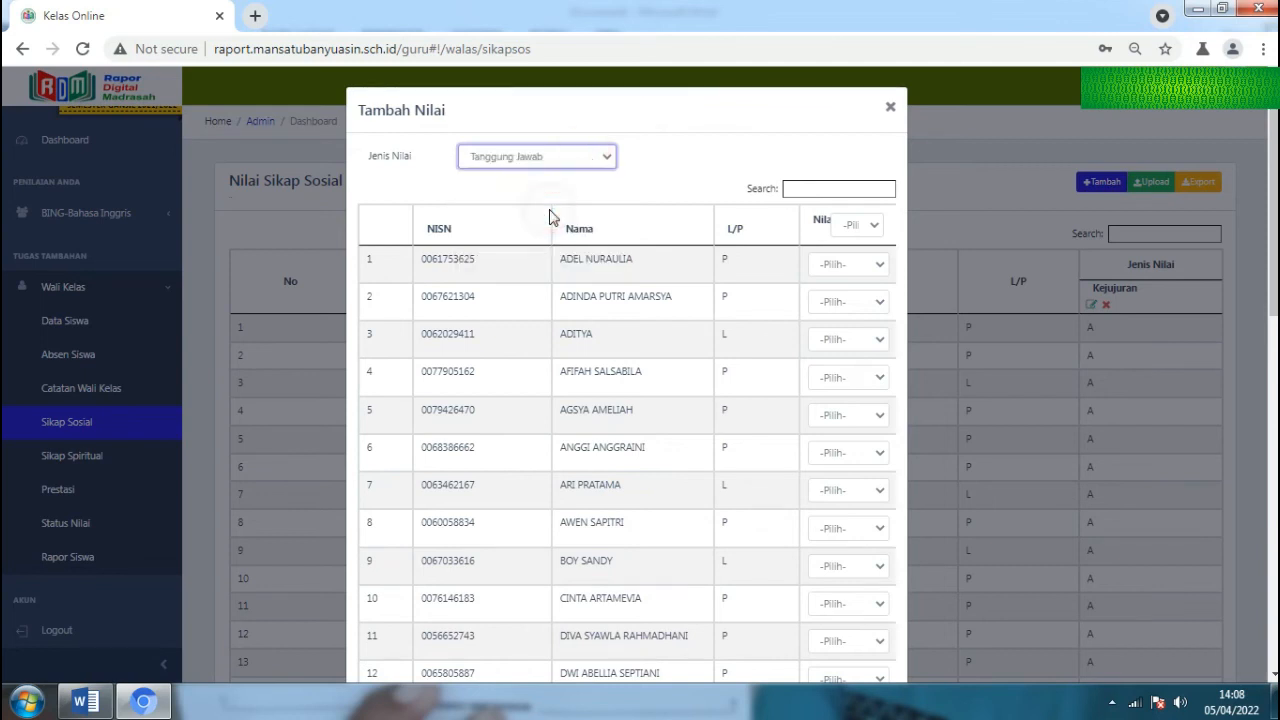
click(890, 107)
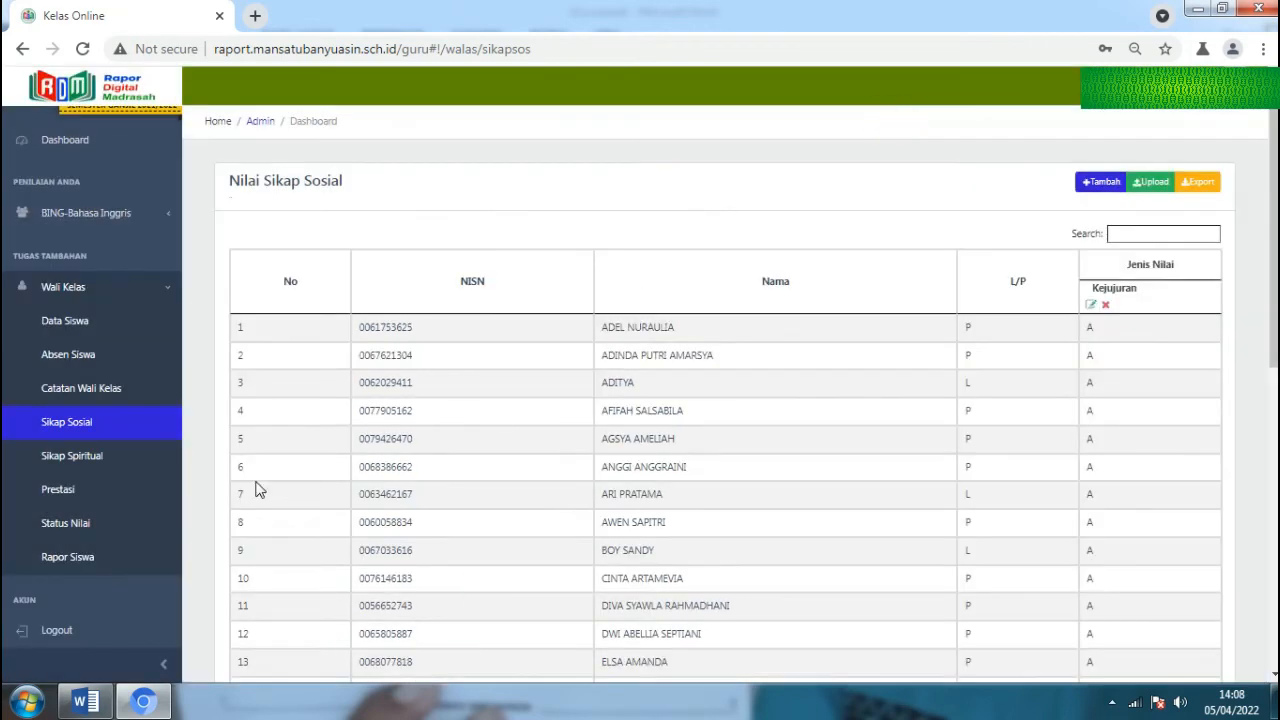
Start a new Berdoa score in Sikap Spiritual and fill it with A-Baik Sekali for all students.
click(113, 459)
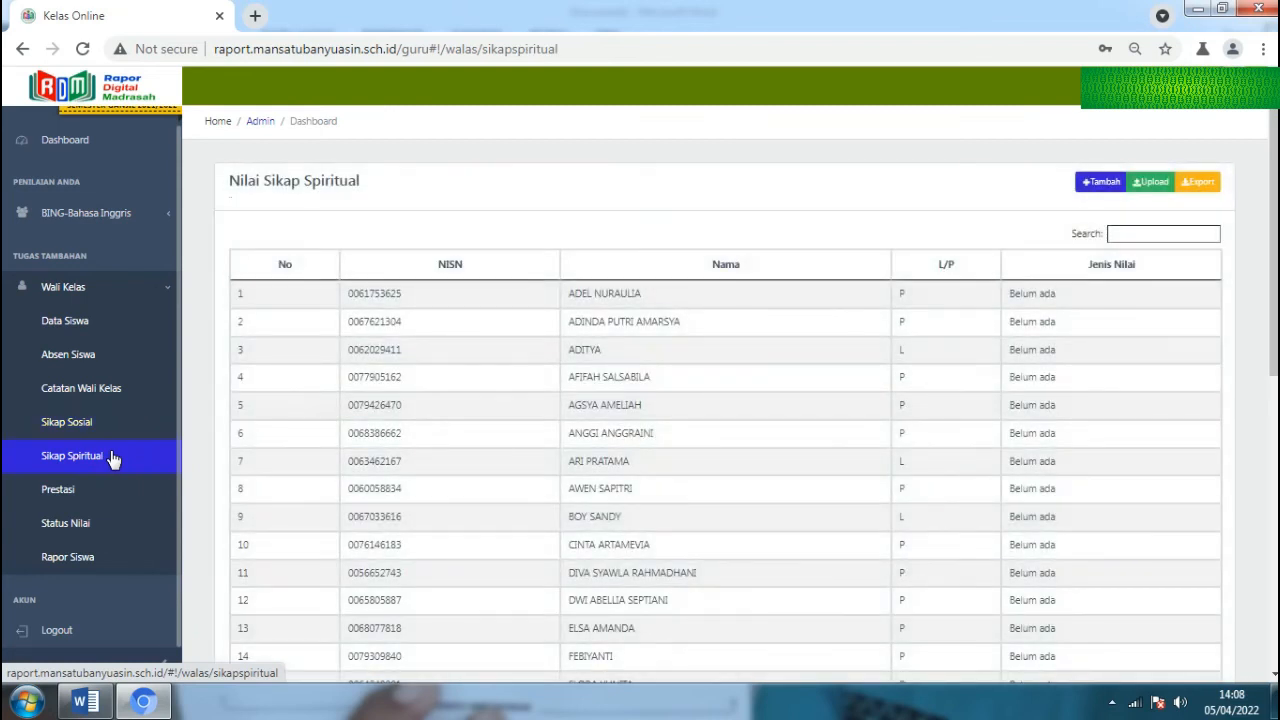
click(1114, 188)
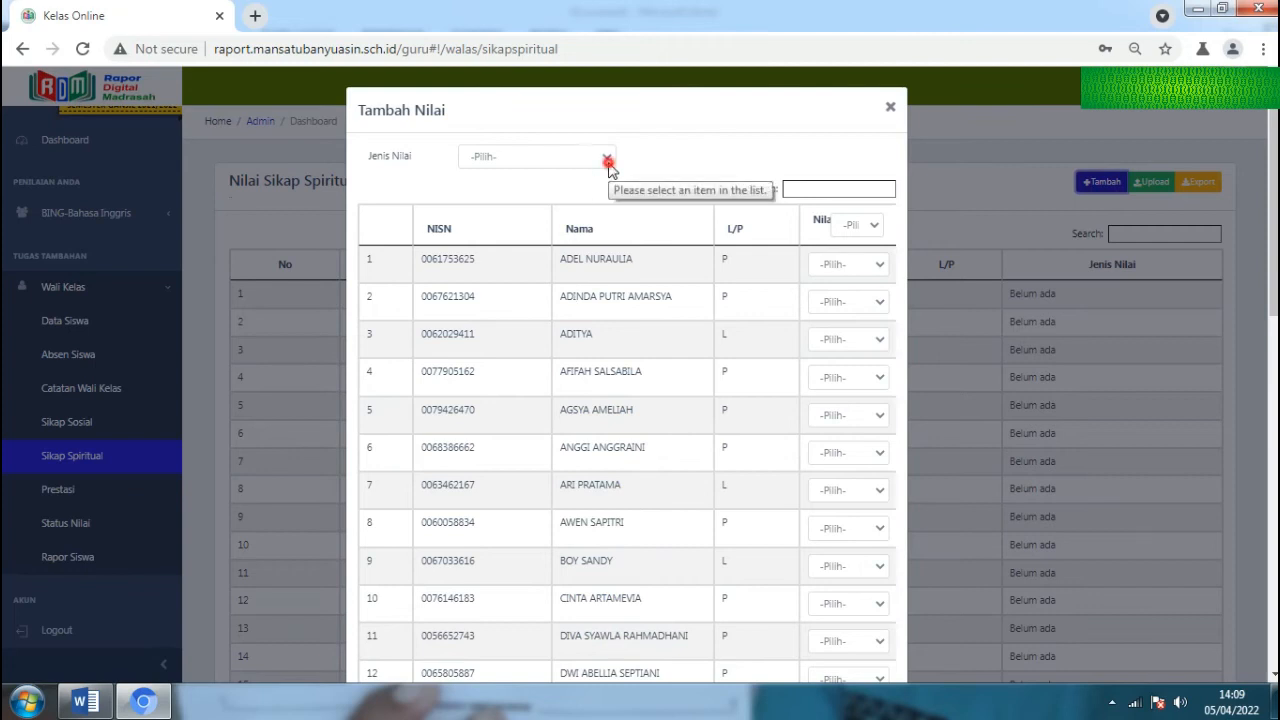
click(607, 161)
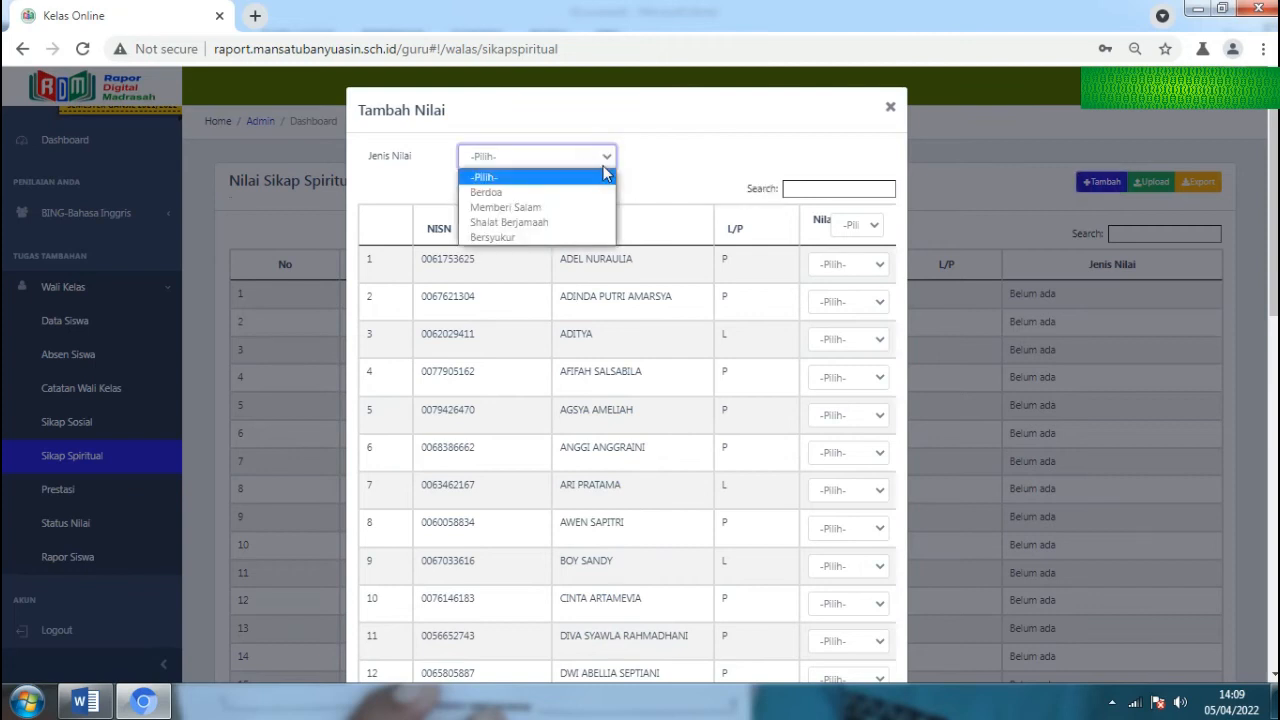
click(548, 193)
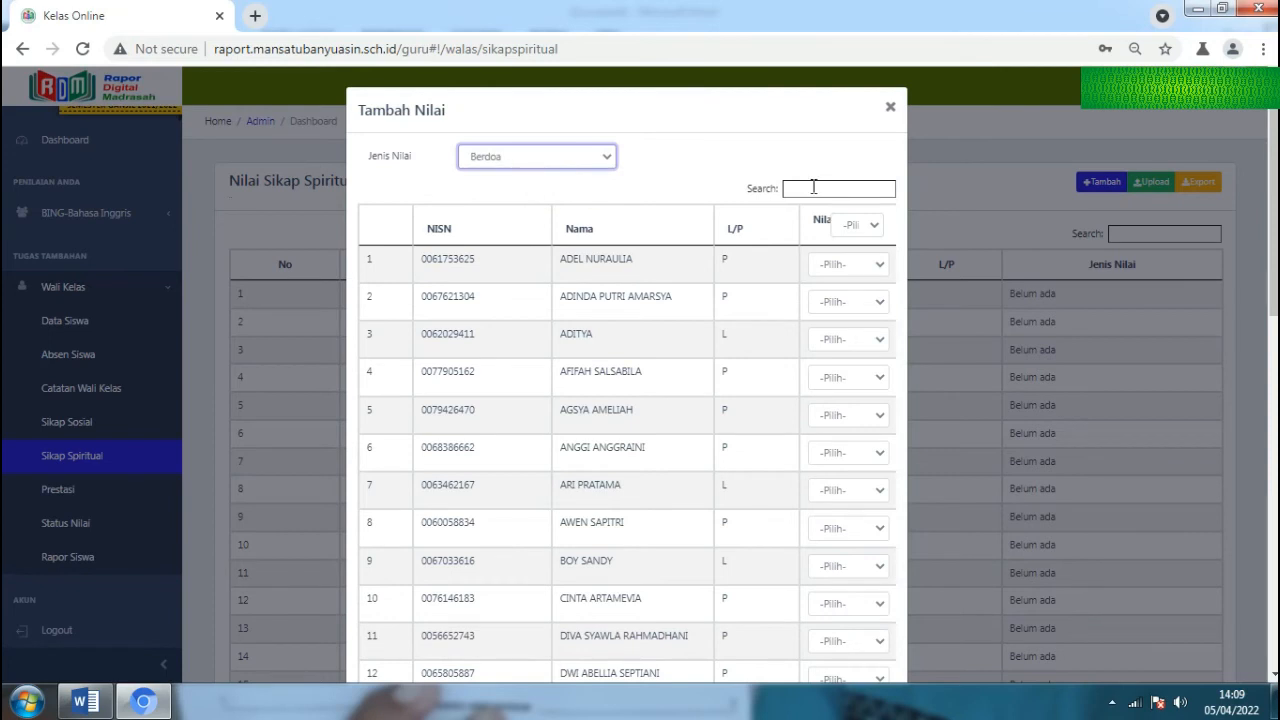
click(869, 229)
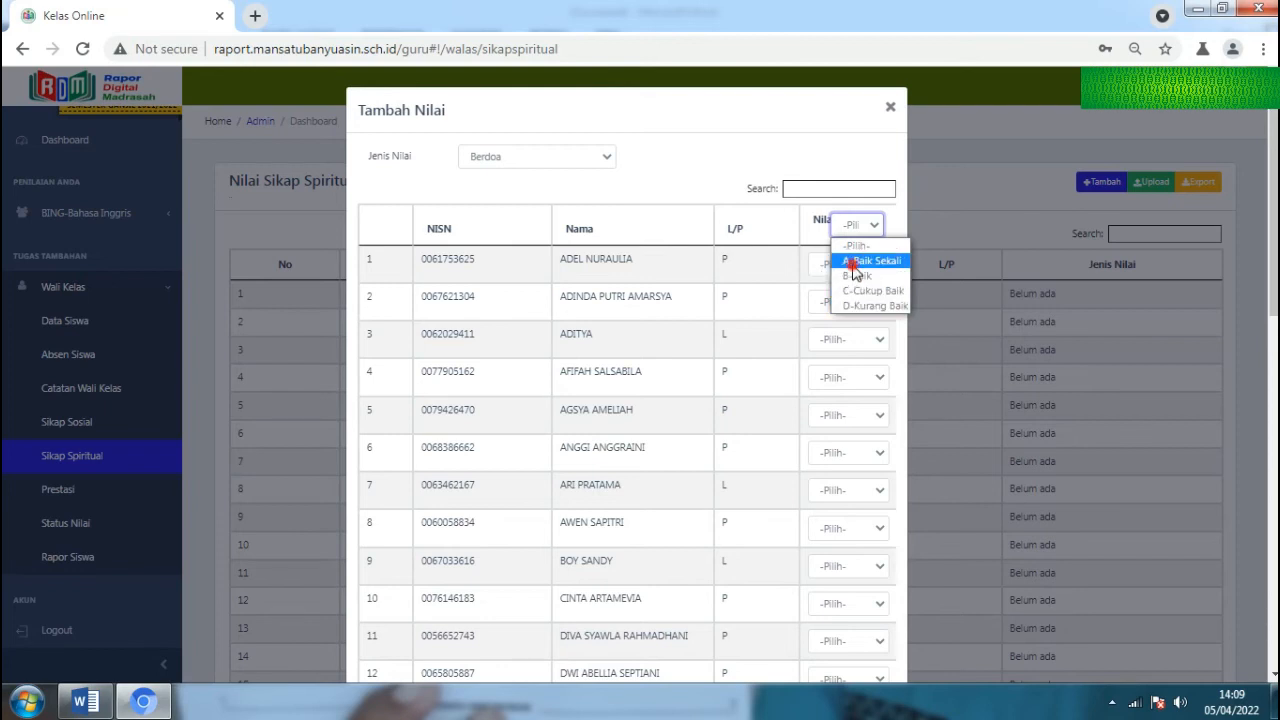
click(852, 262)
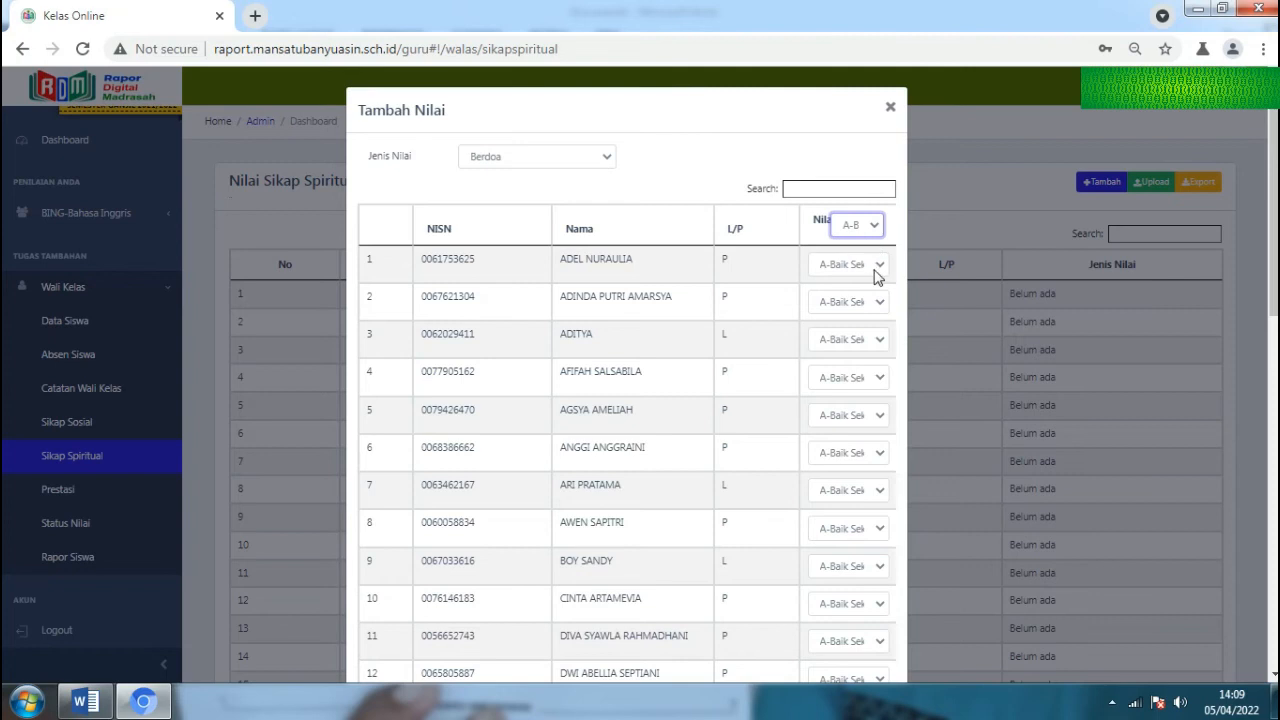
Change the first and third students' Berdoa scores to B-Baik and save the scores.
click(878, 272)
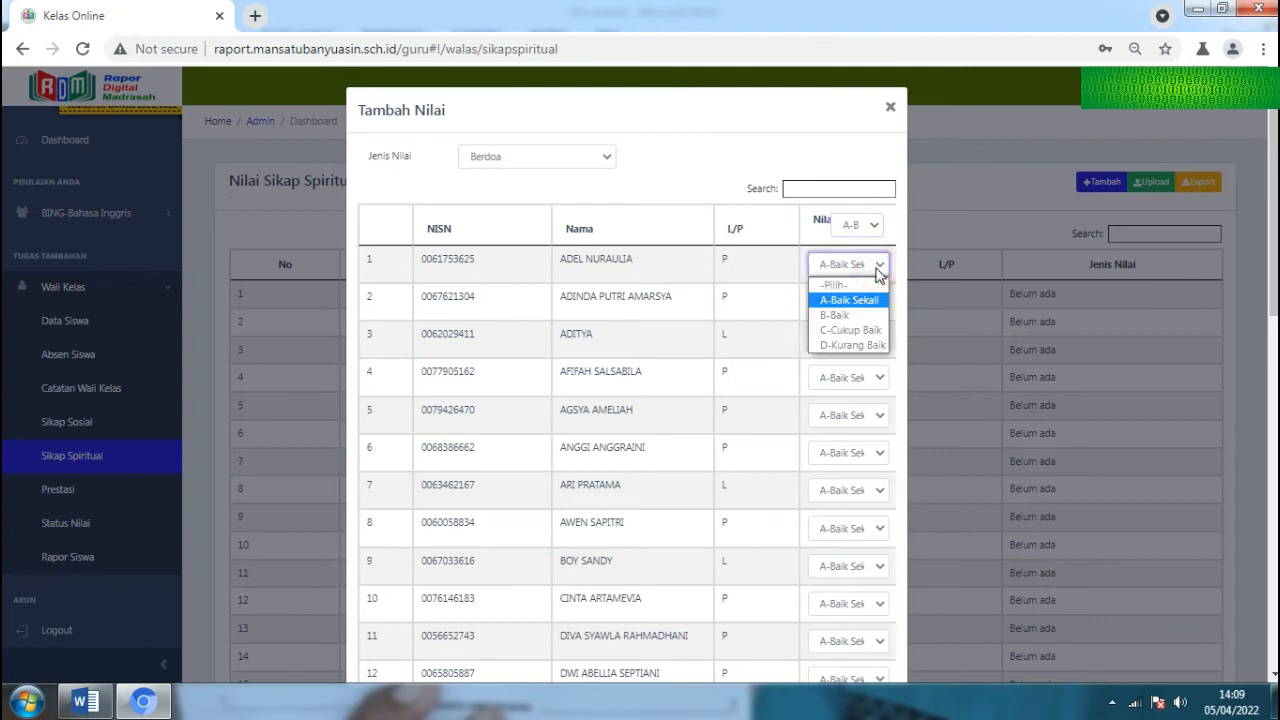
click(855, 315)
click(878, 336)
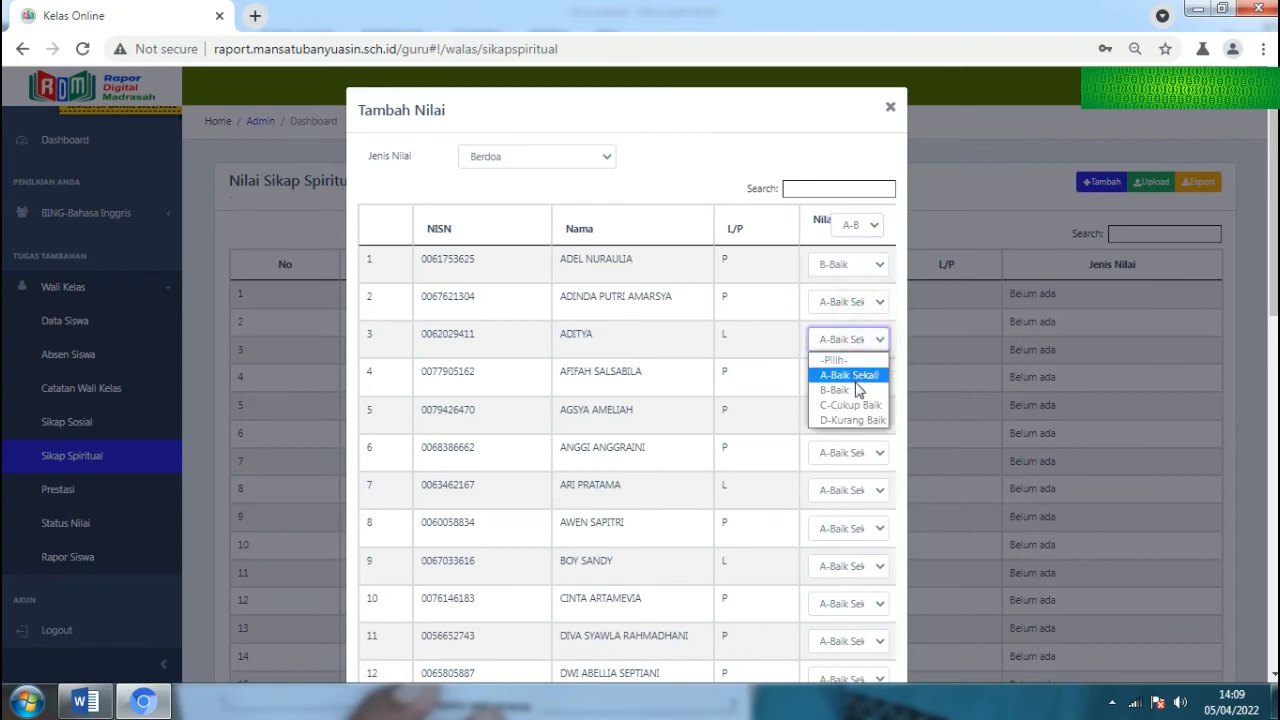
scroll(810, 345, down, 10)
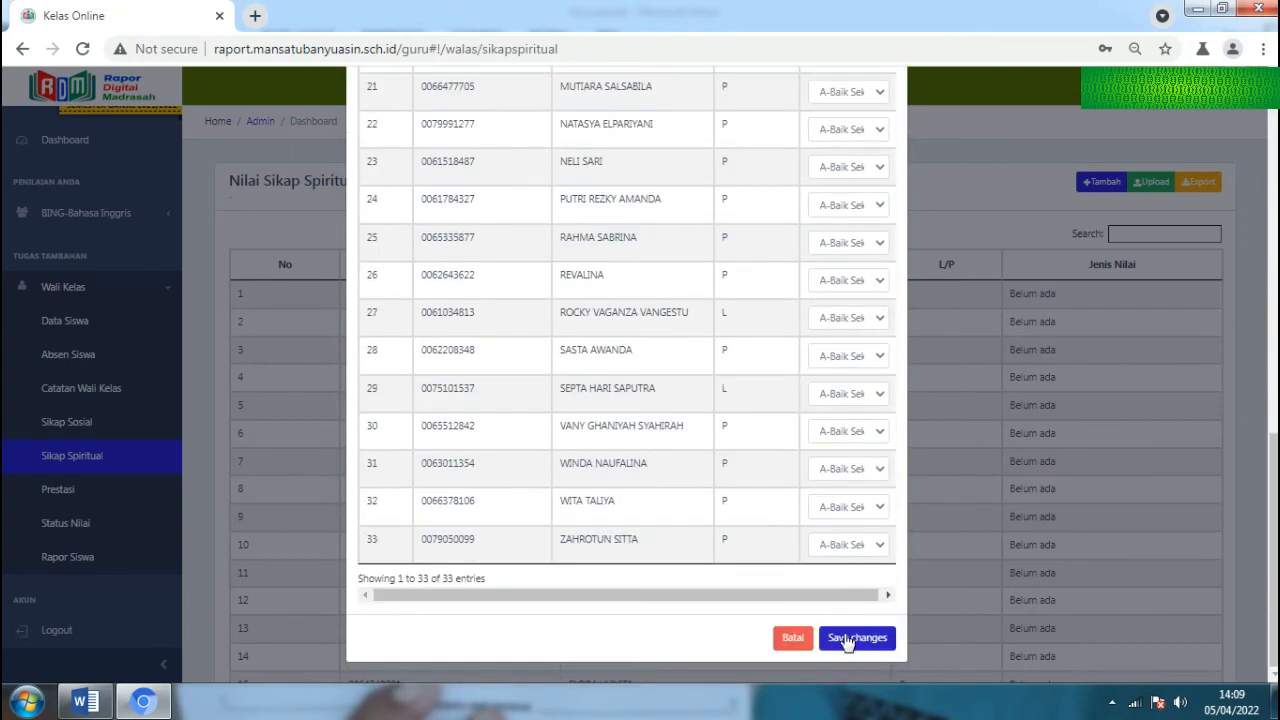
click(845, 639)
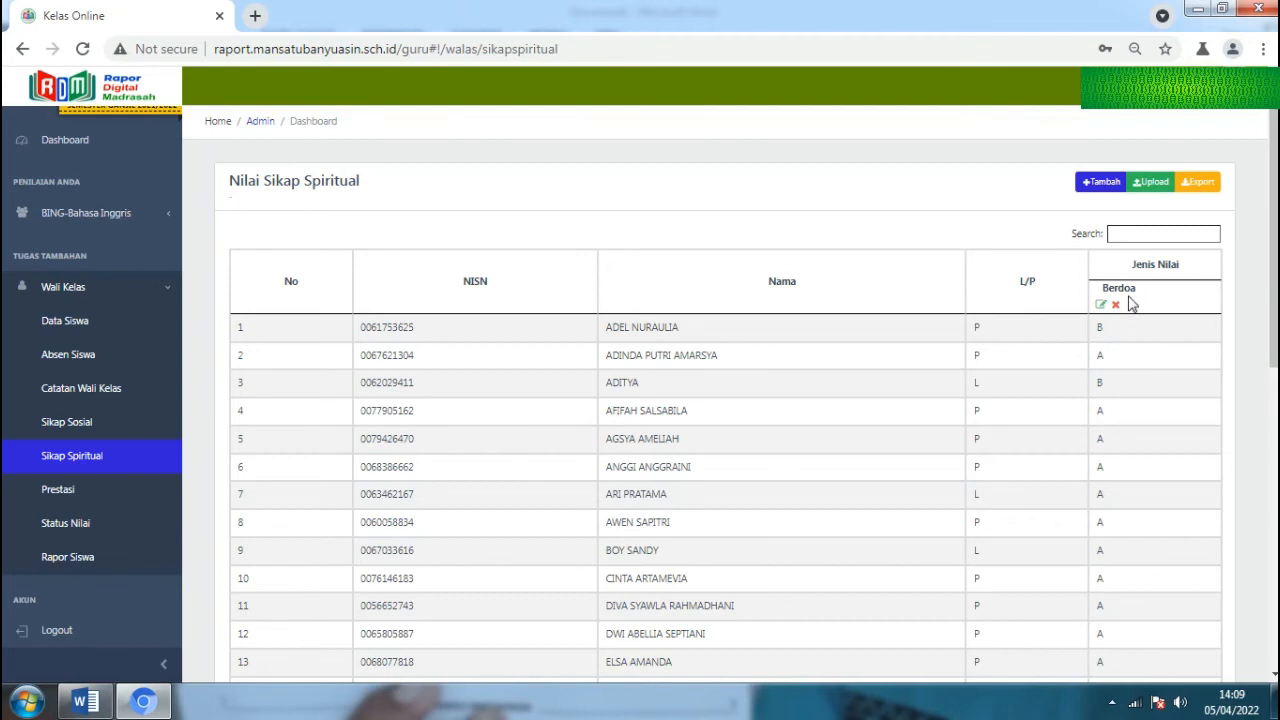
click(1104, 178)
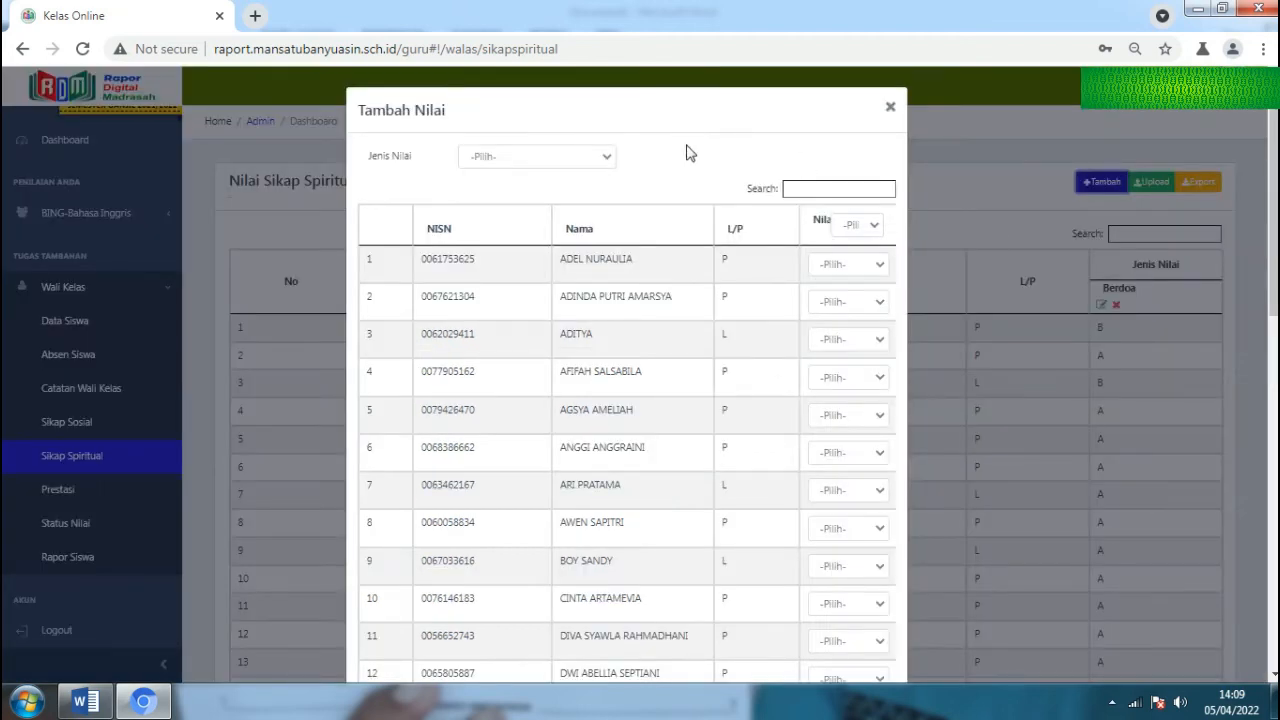
click(601, 158)
click(561, 211)
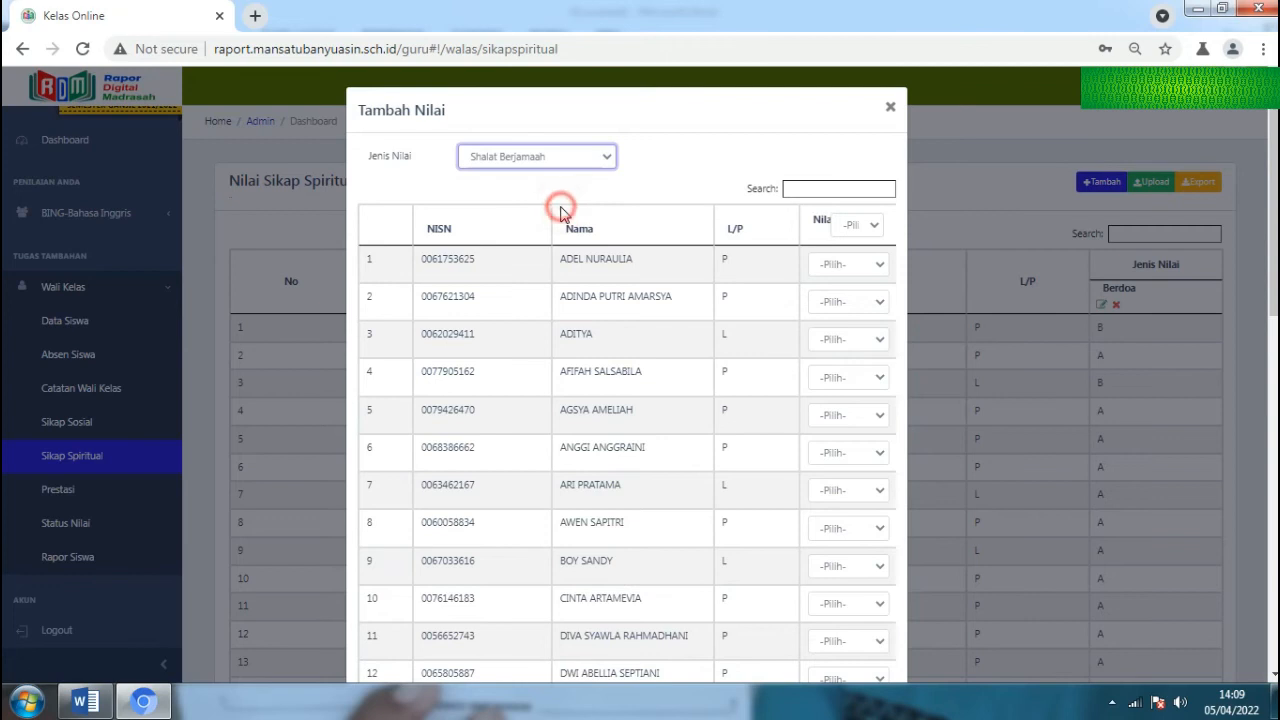
scroll(829, 343, down, 9)
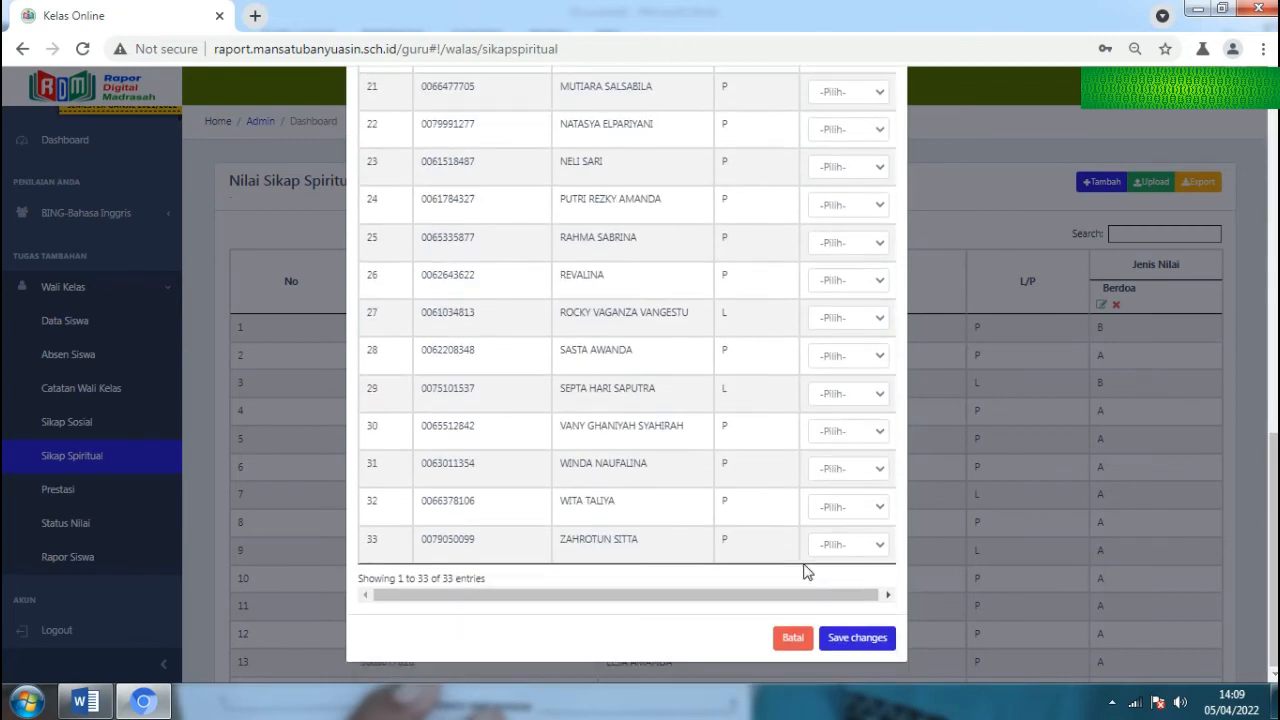
click(792, 638)
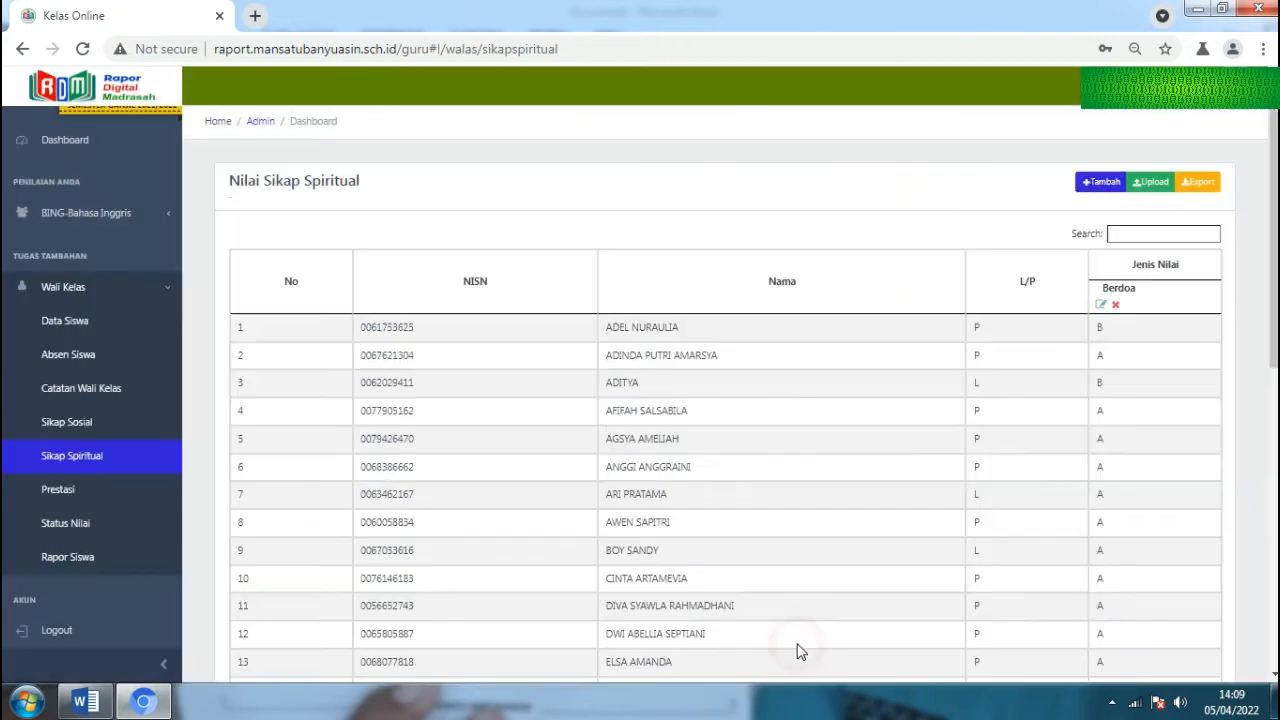
Add the Prestasi "turnamen volly bupati cup" with the Keterangan "juara 1" for the third student and save it.
click(113, 490)
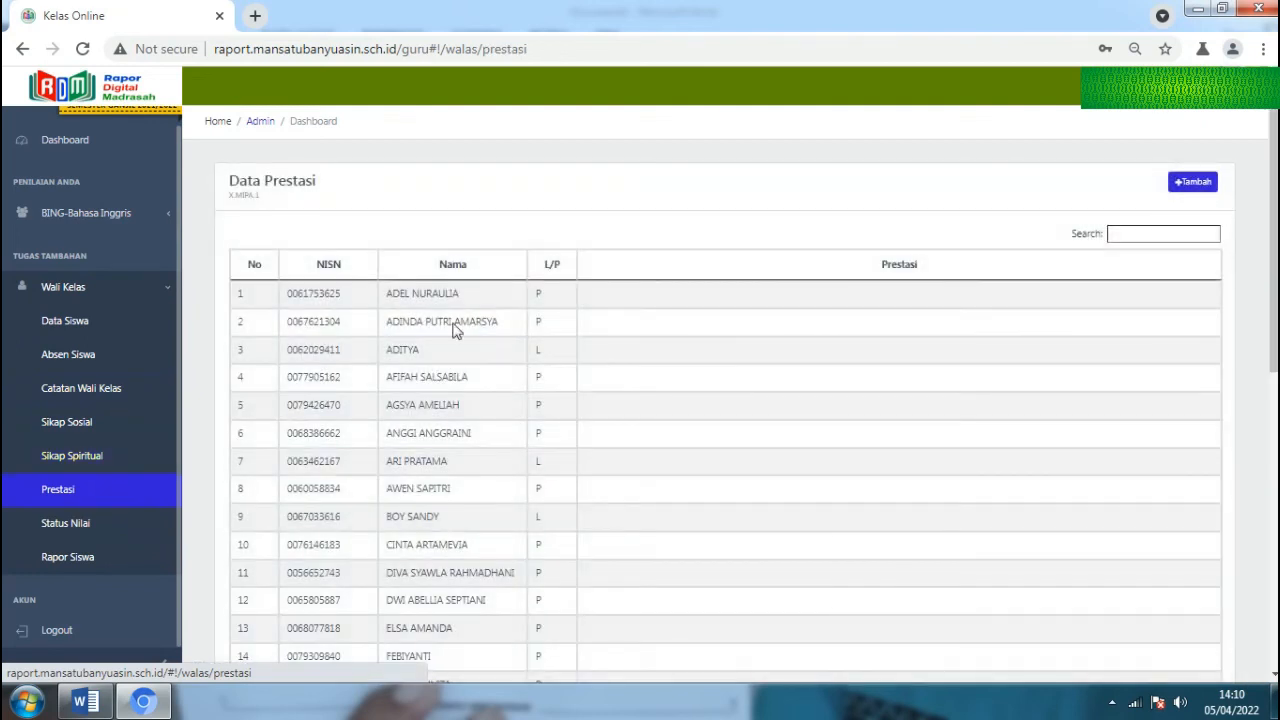
click(1188, 186)
click(753, 185)
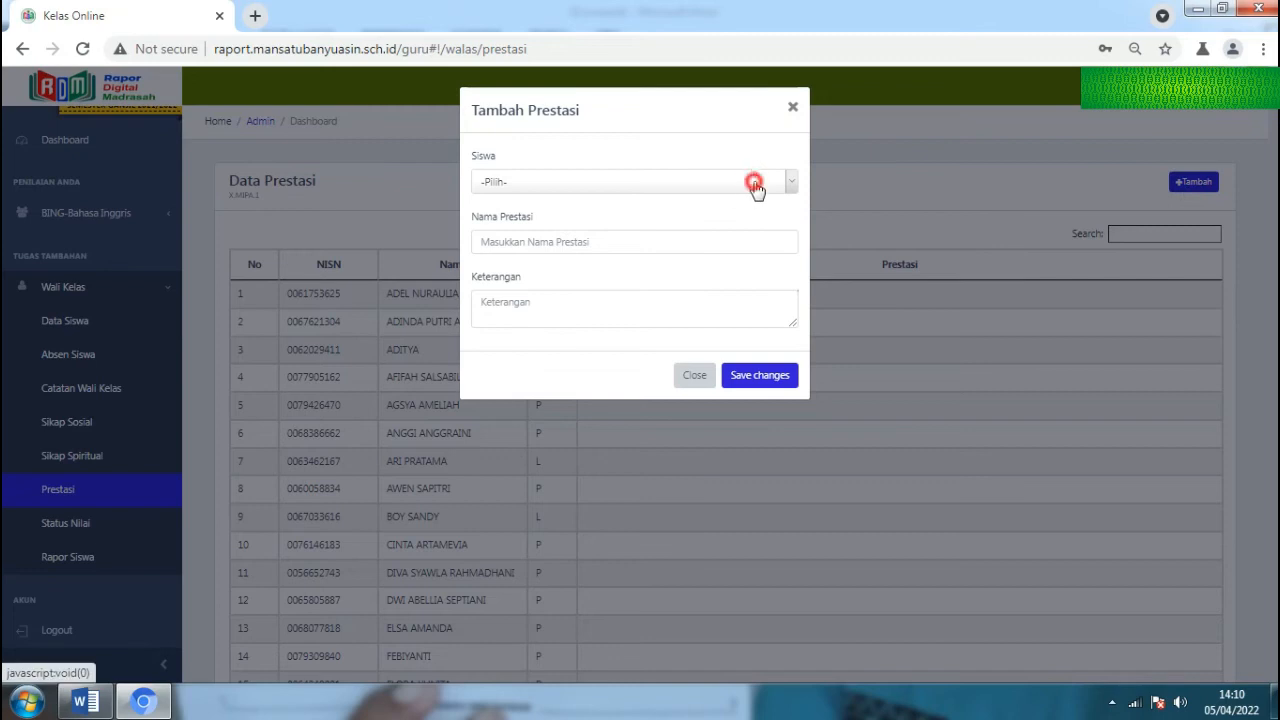
click(621, 286)
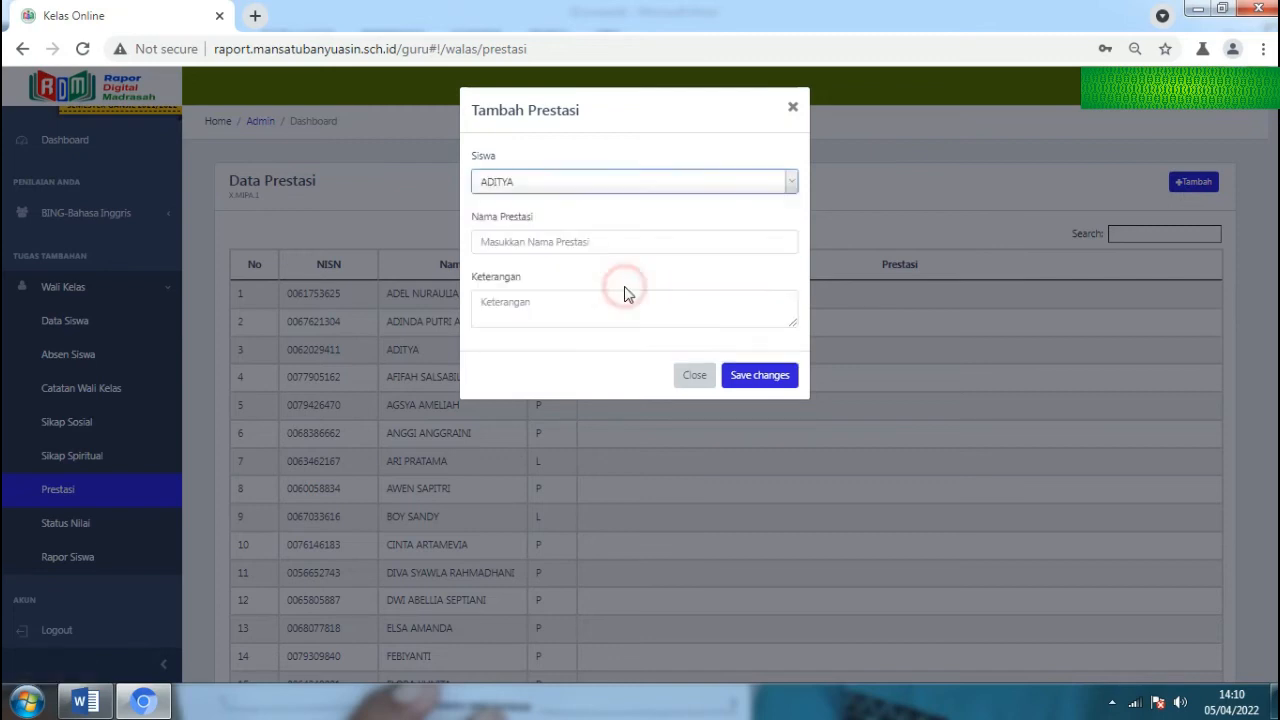
click(650, 243)
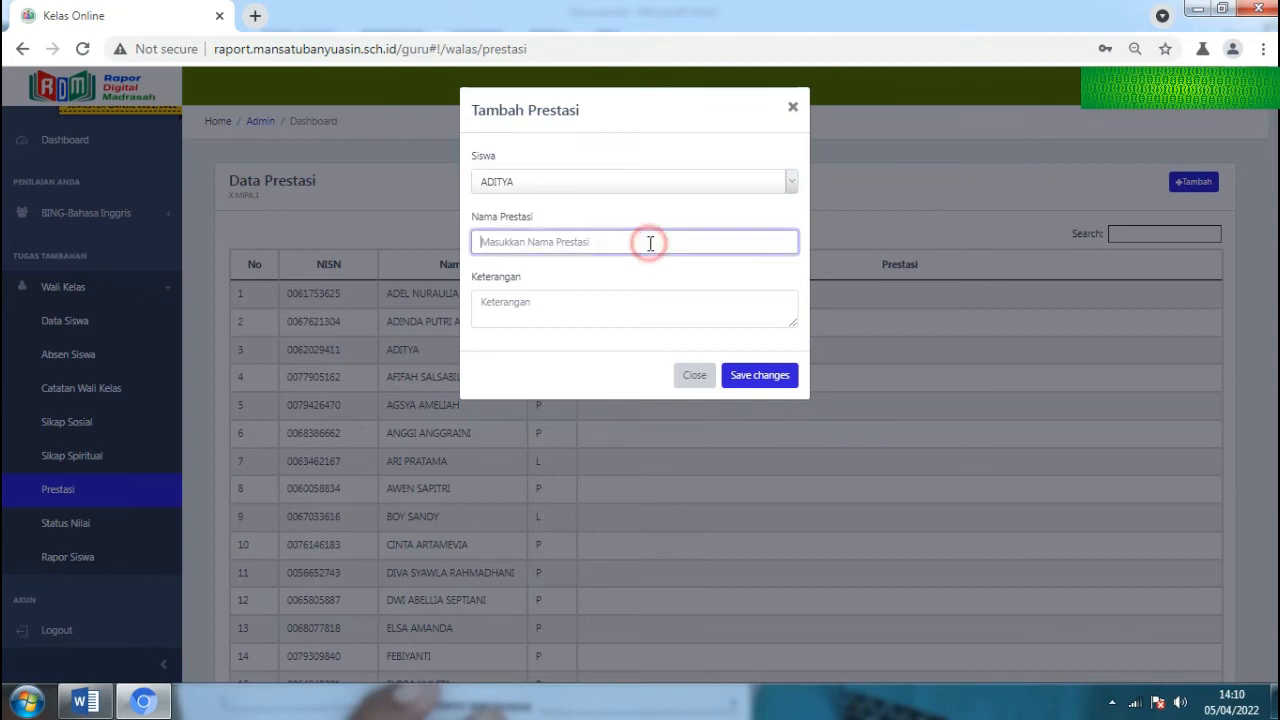
text(turnamen volly bupati cup)
click(614, 305)
text(juara 1)
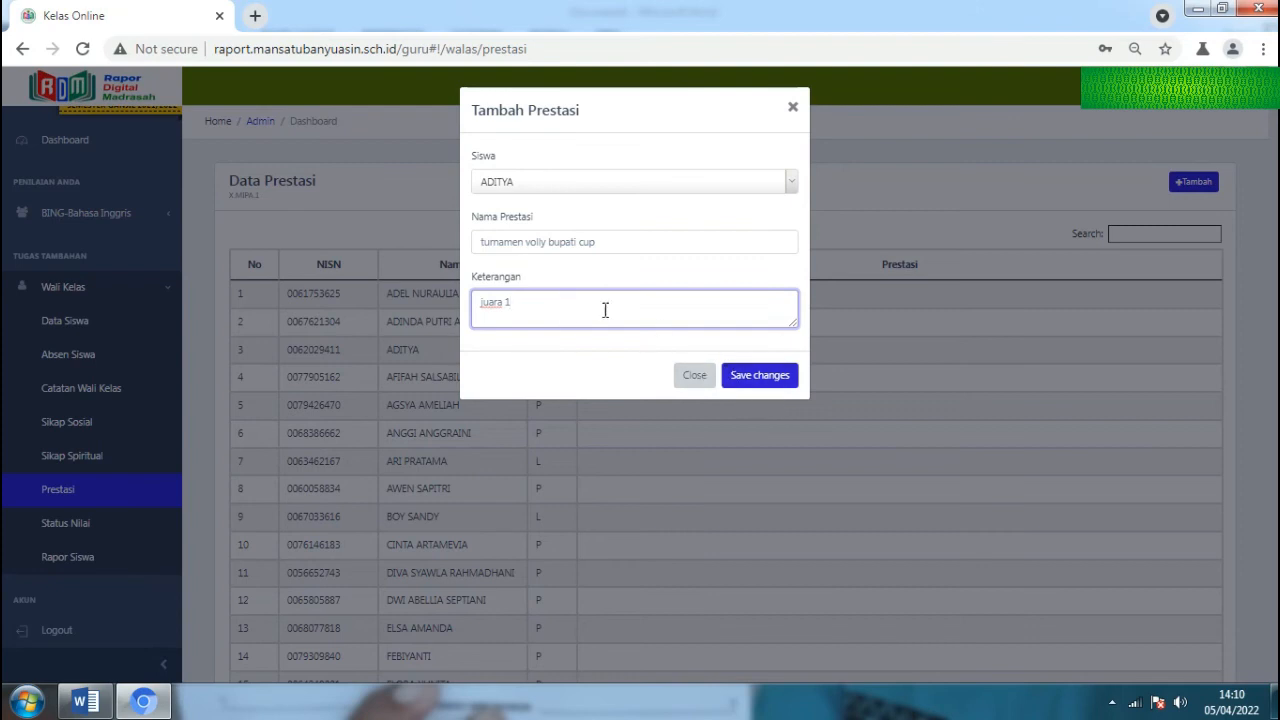
click(750, 376)
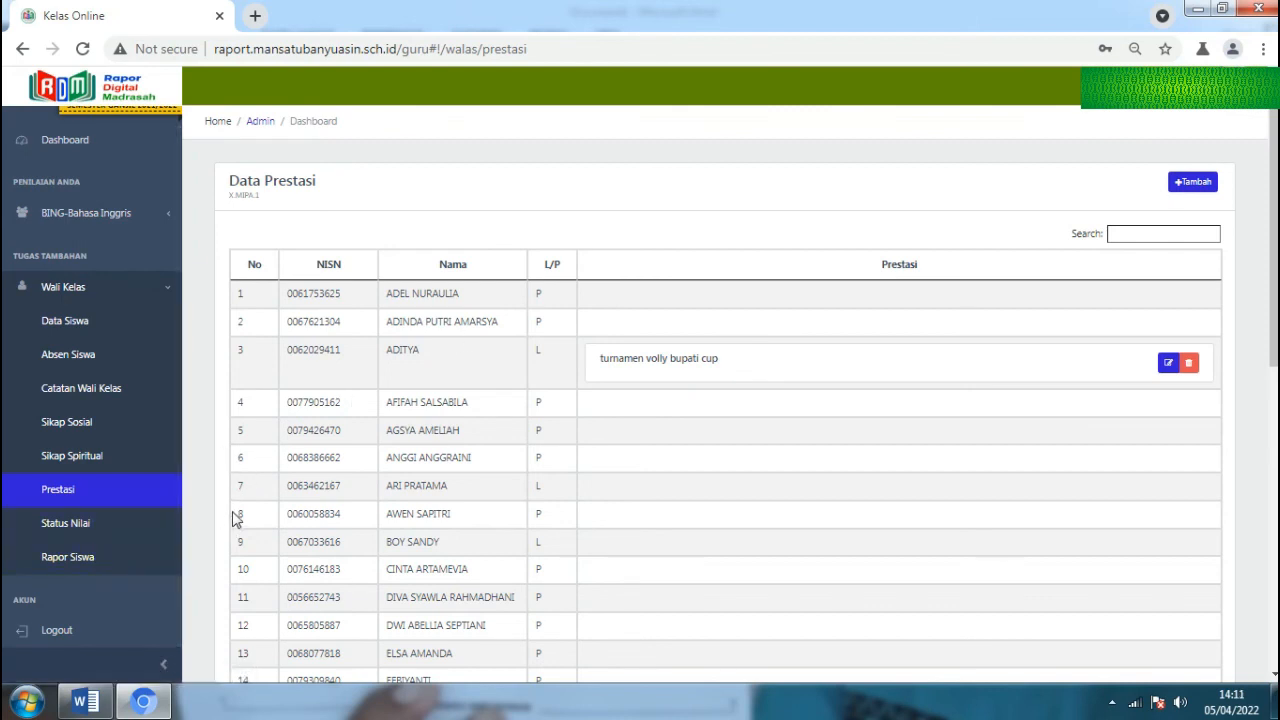
Check in Status Nilai which subjects' Pengetahuan and Keterampilan scores have been submitted.
click(81, 525)
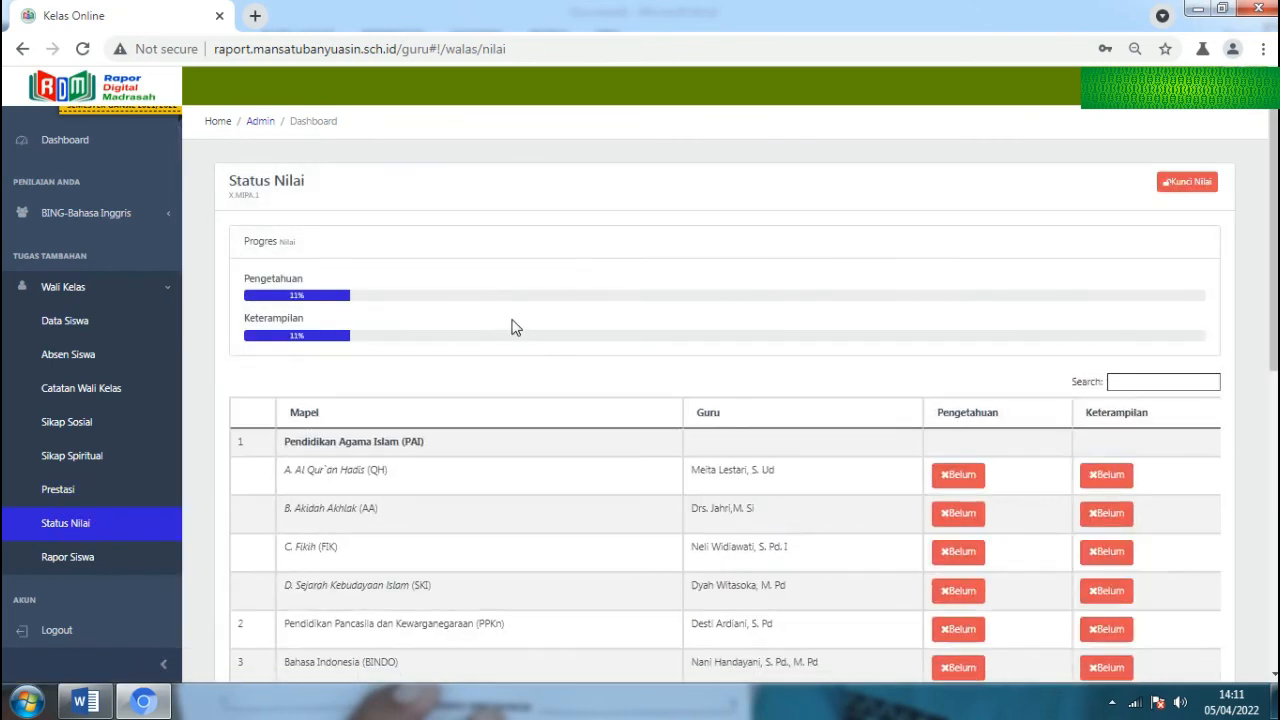
scroll(511, 327, down, 2)
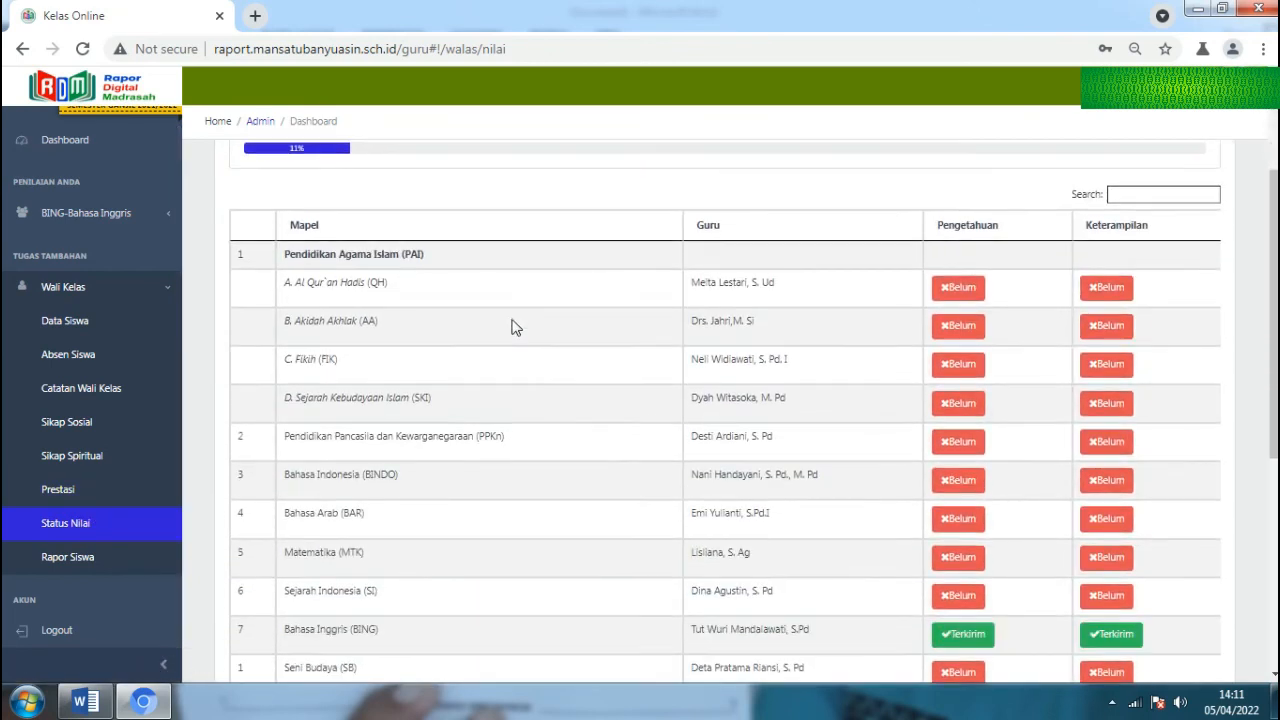
scroll(522, 305, down, 4)
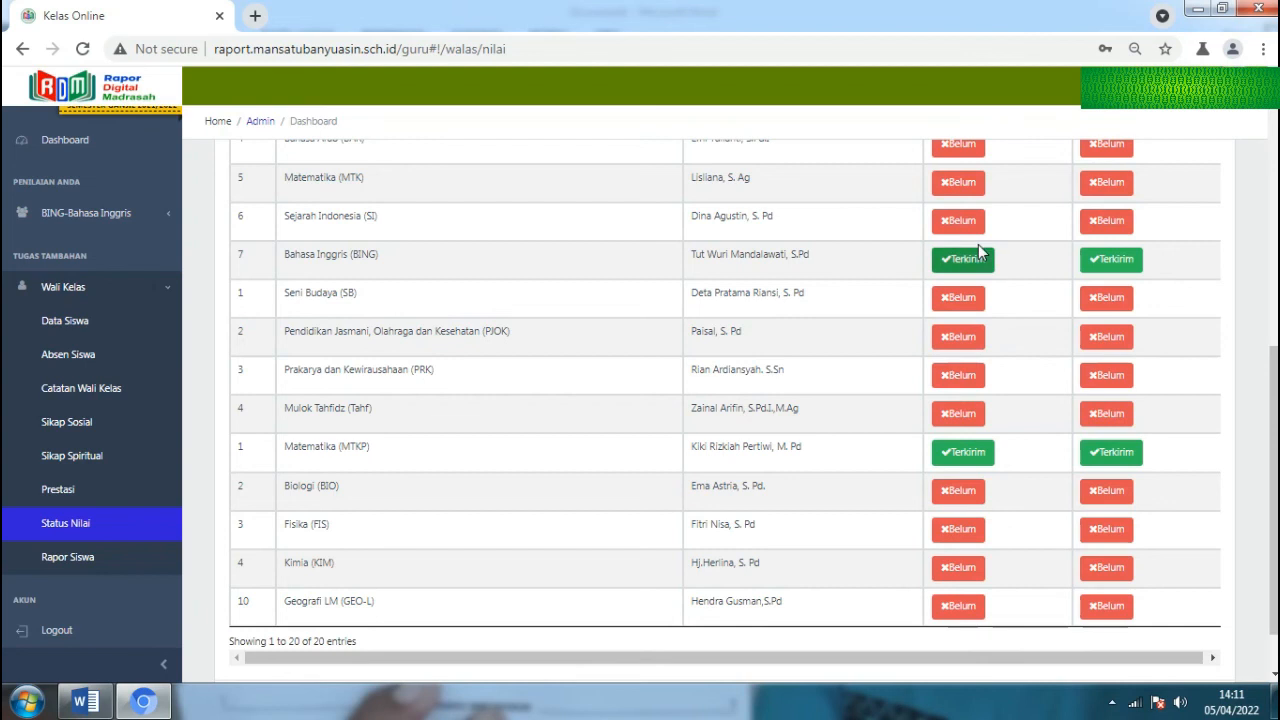
scroll(980, 253, up, 3)
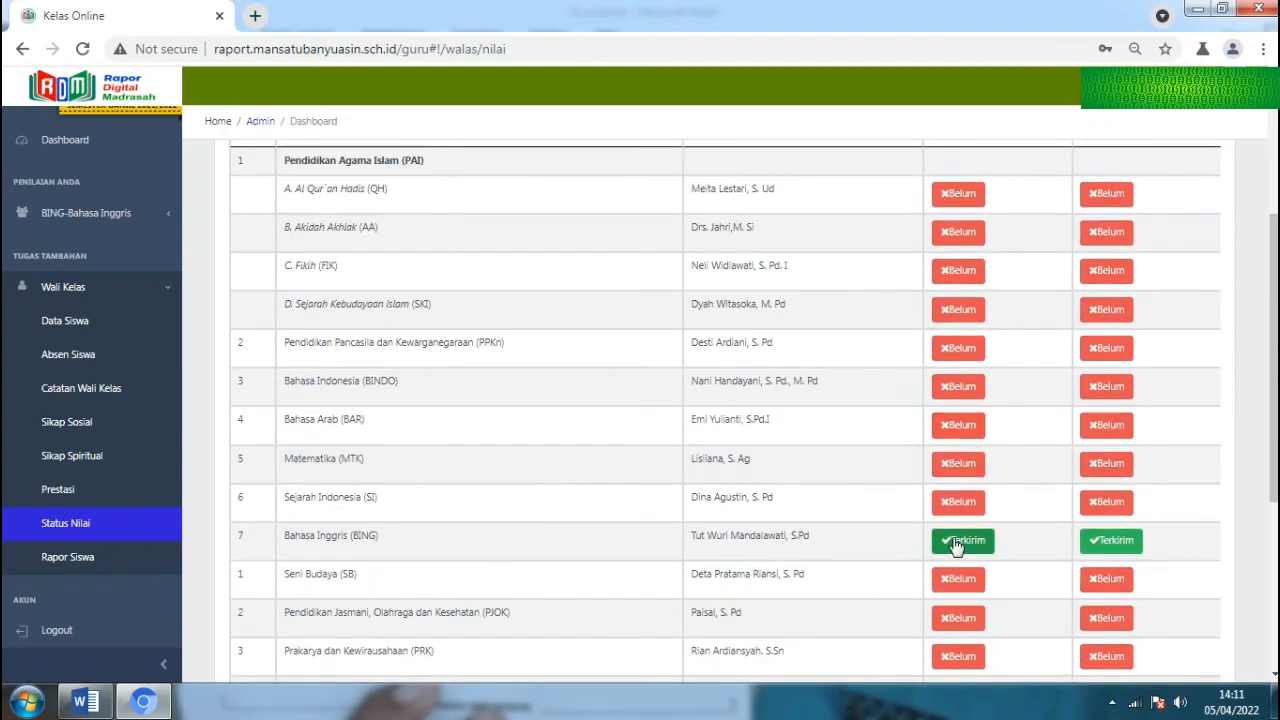
scroll(955, 545, down, 1)
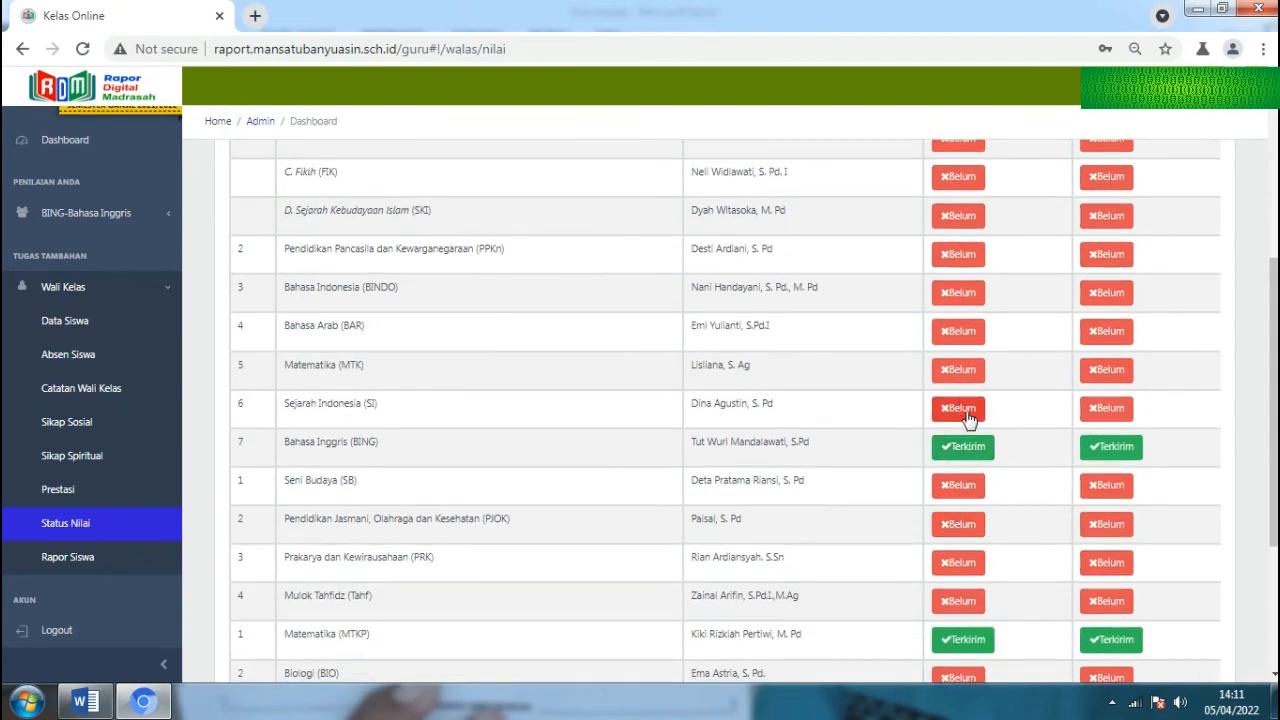
scroll(965, 420, down, 1)
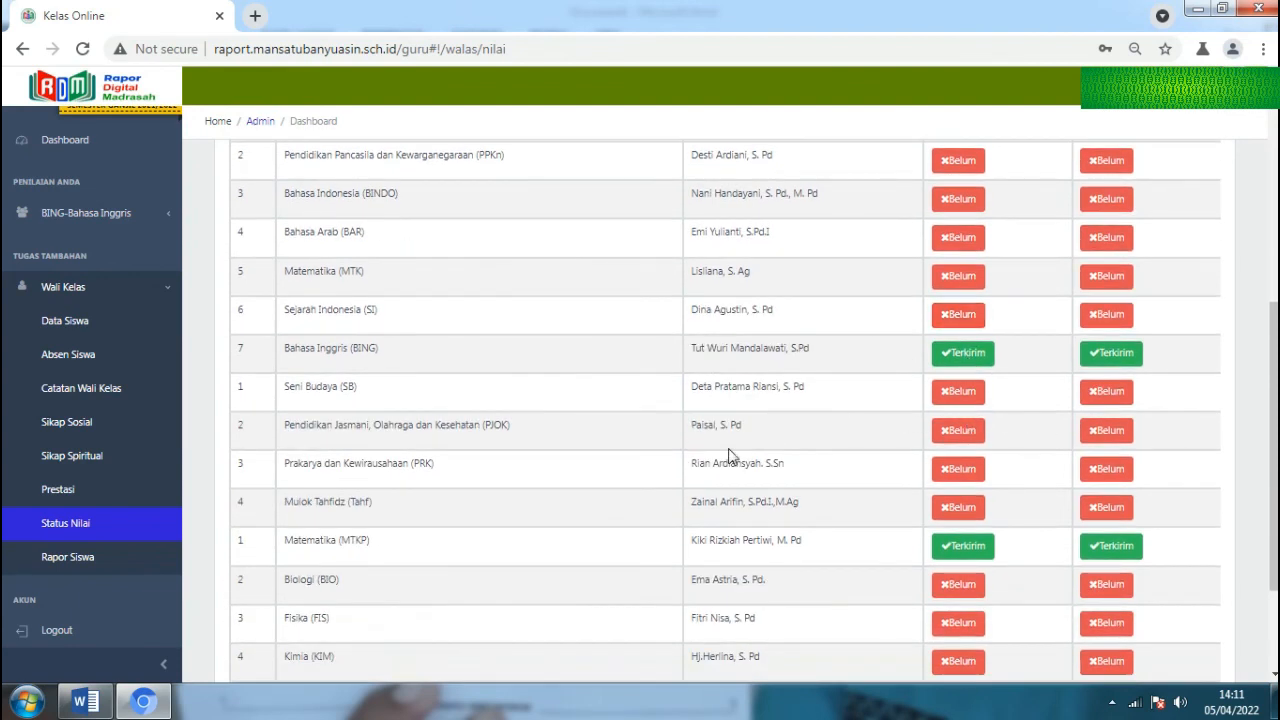
scroll(720, 455, down, 1)
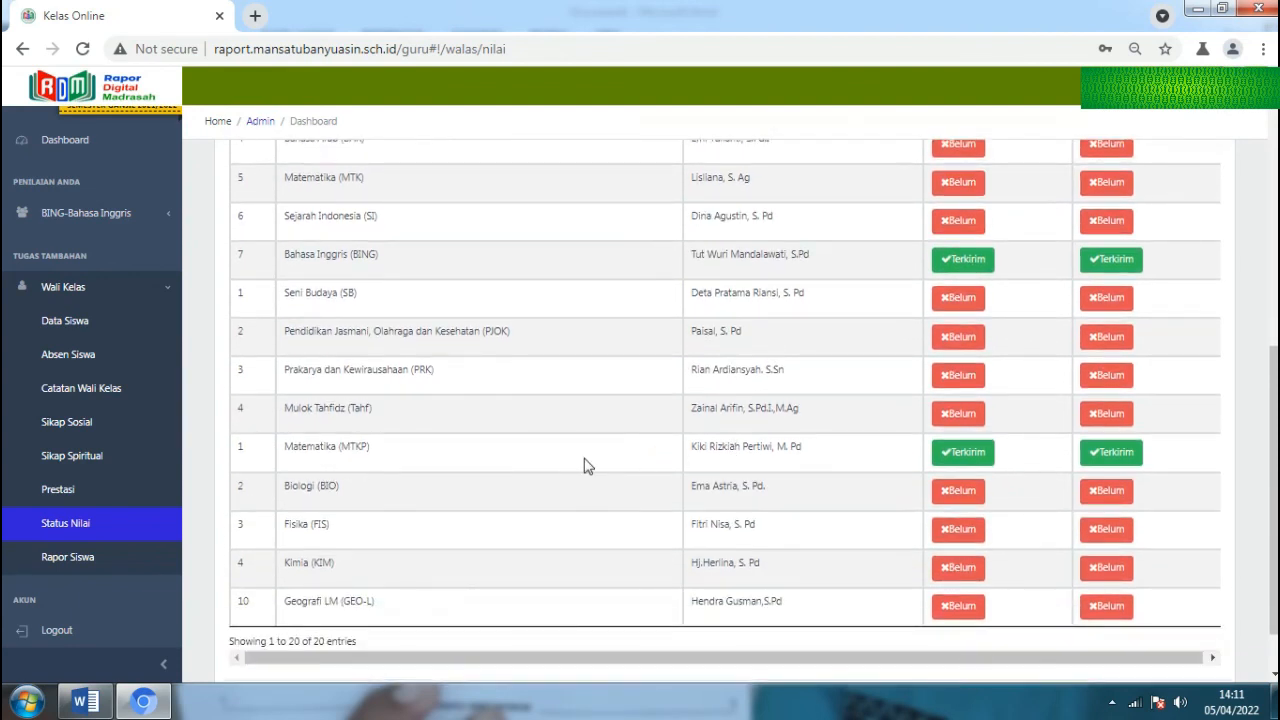
Show 50 entries in the Rapor Siswa list and look through the students' report print options.
click(63, 563)
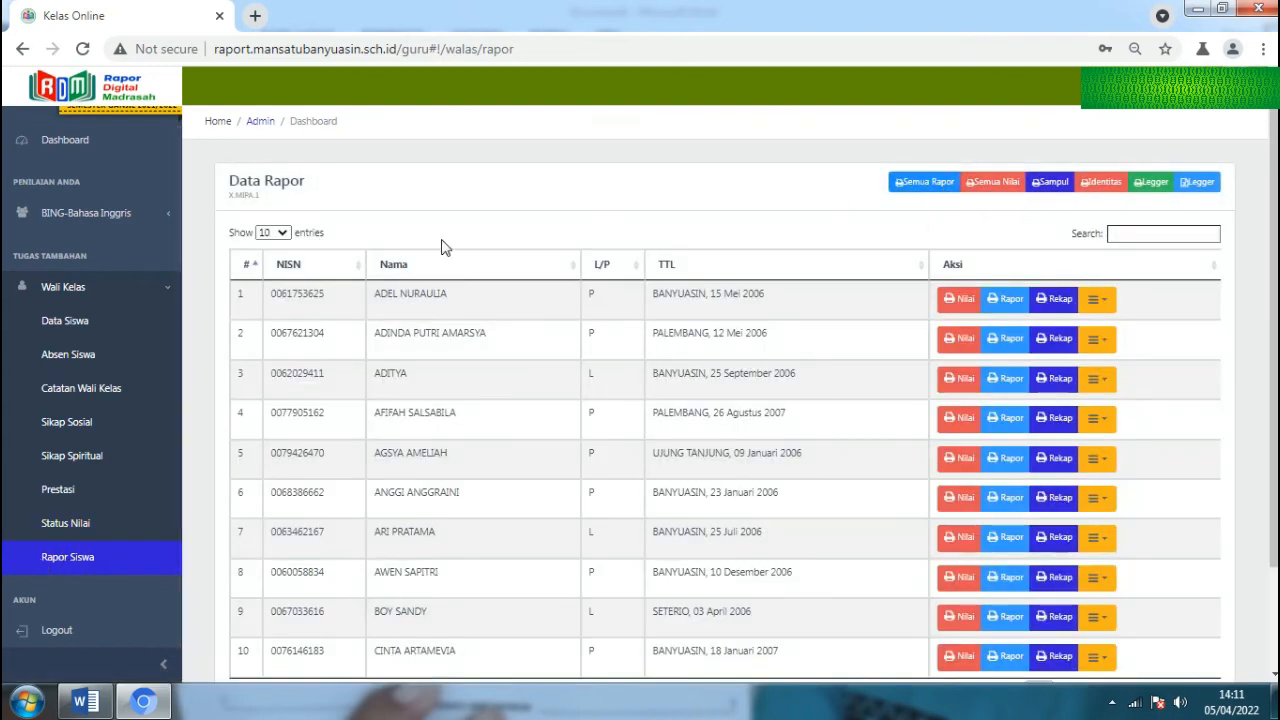
click(283, 233)
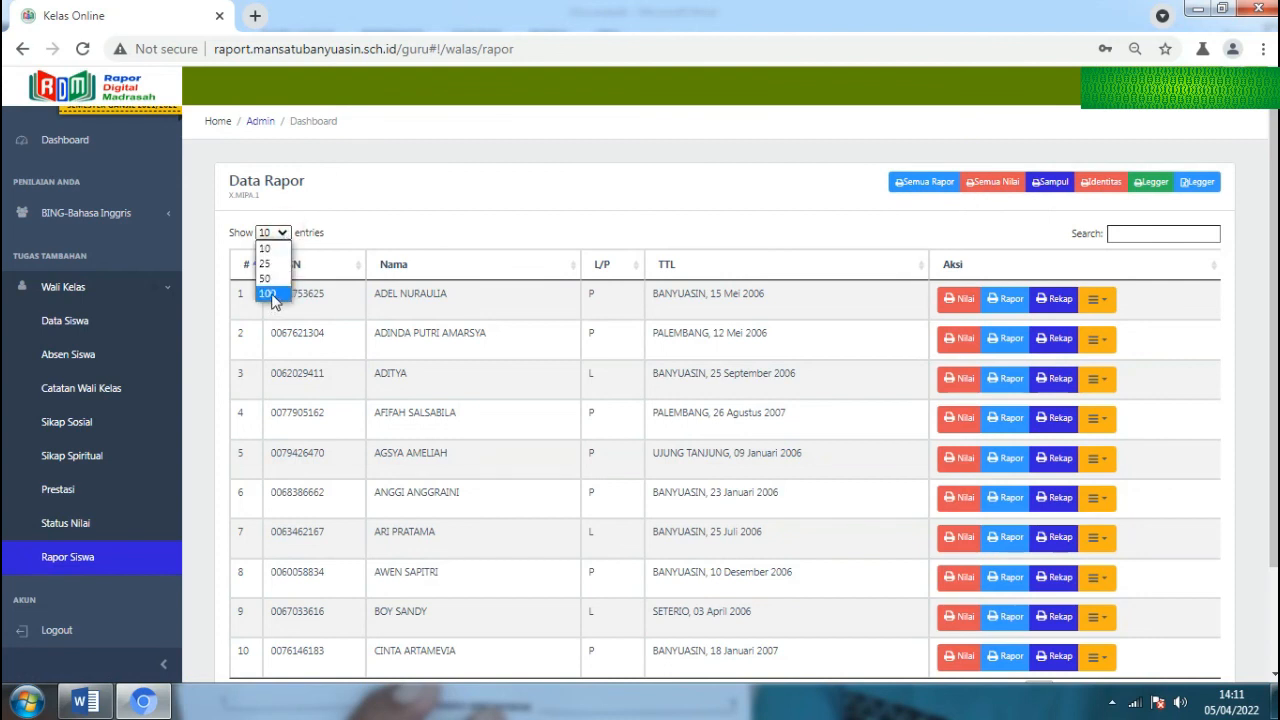
click(270, 282)
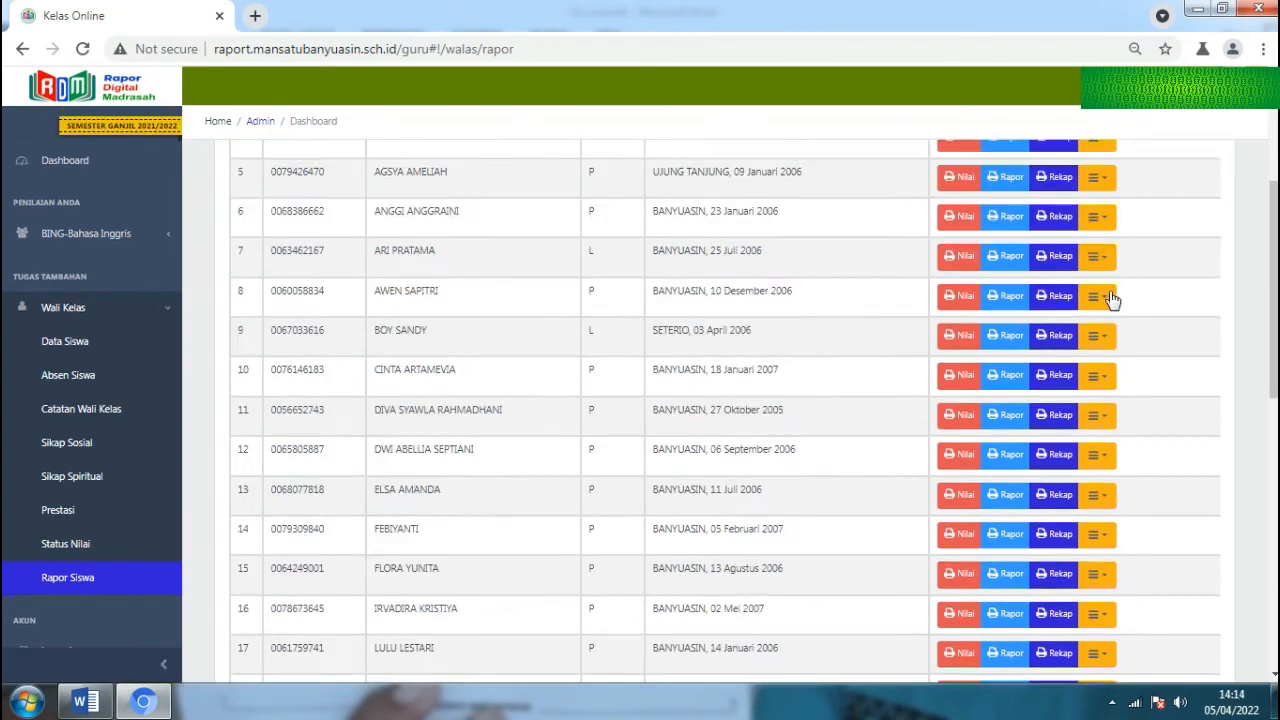
scroll(1108, 294, down, 4)
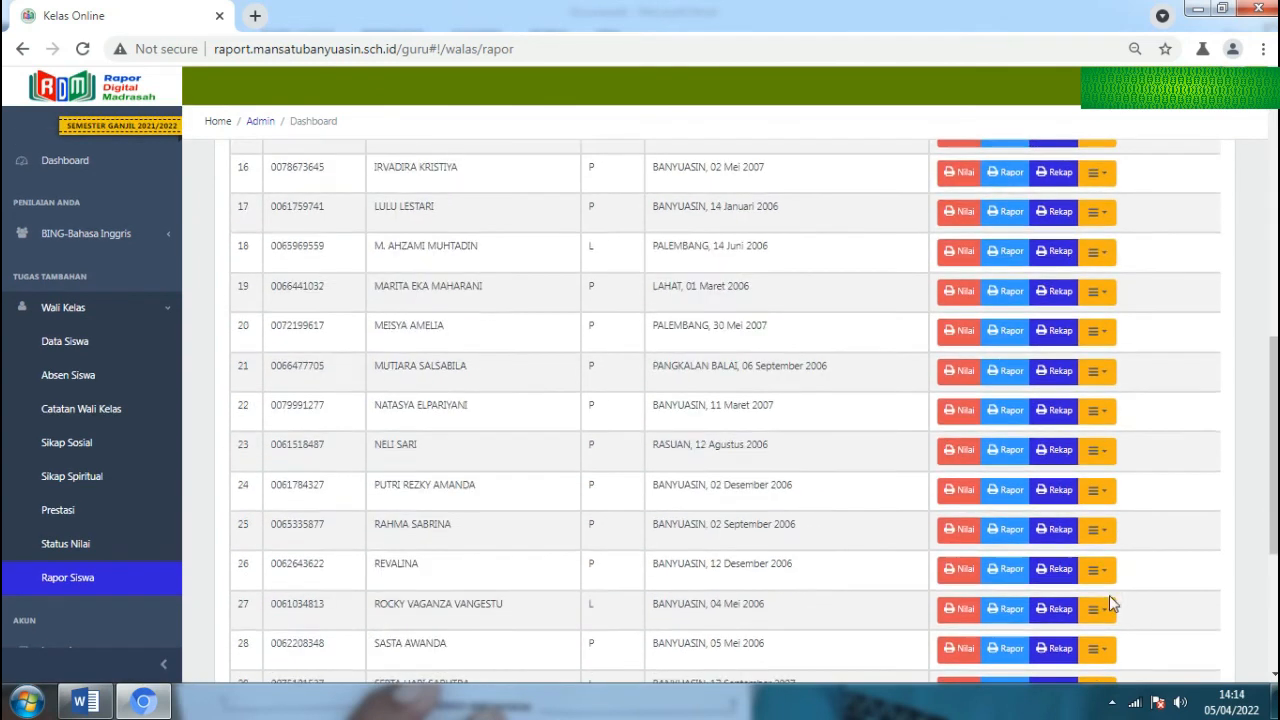
scroll(1109, 600, up, 6)
scroll(1098, 398, up, 2)
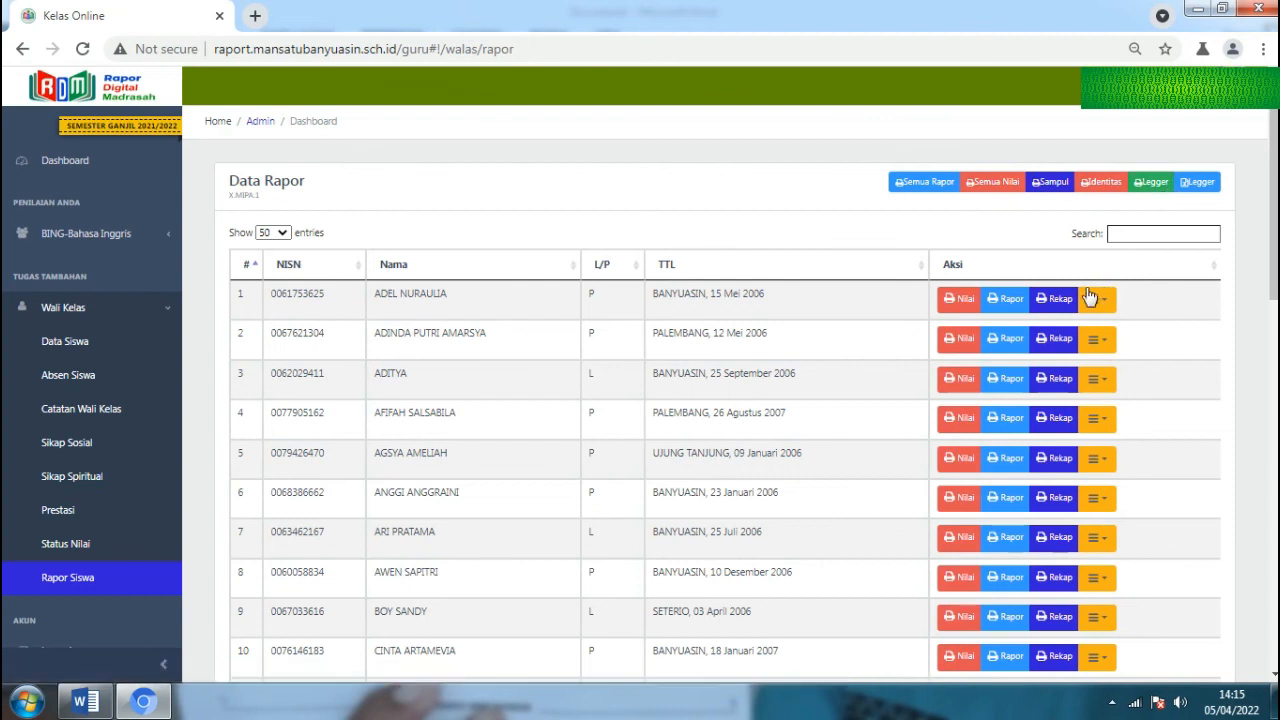
Open the first student's Nilai printout from the report list and close it again.
click(968, 305)
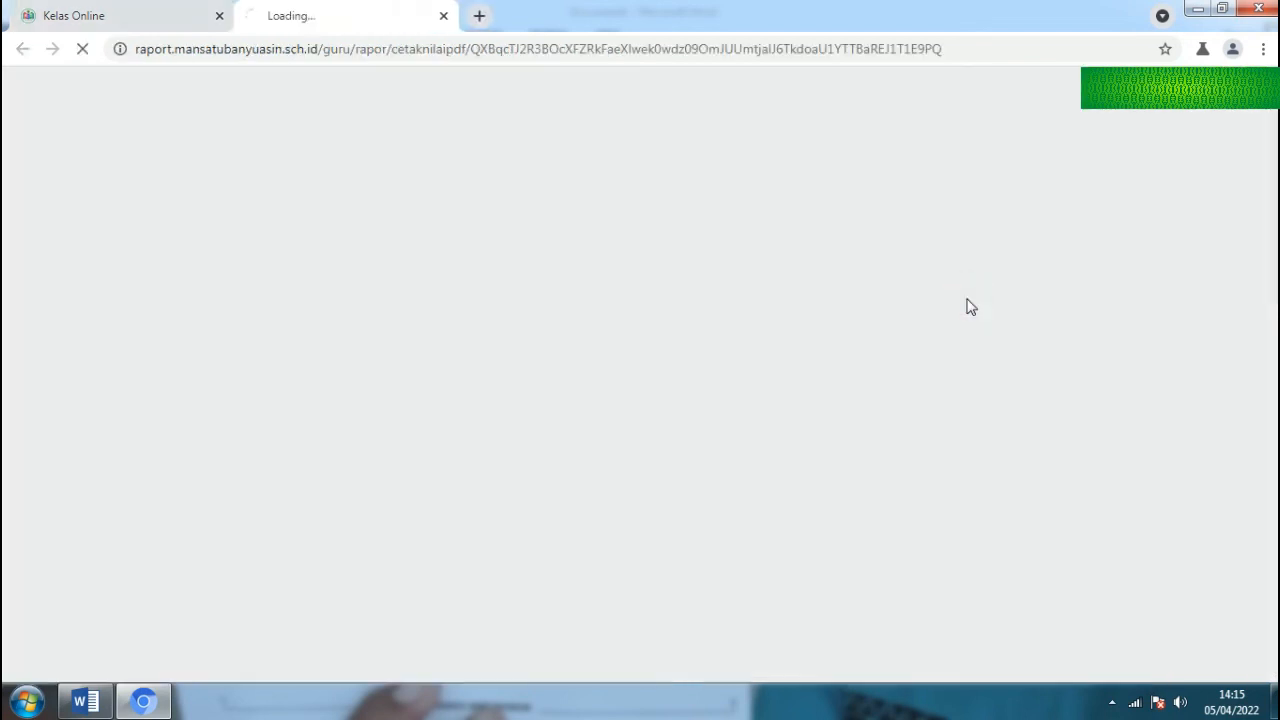
click(680, 416)
click(443, 16)
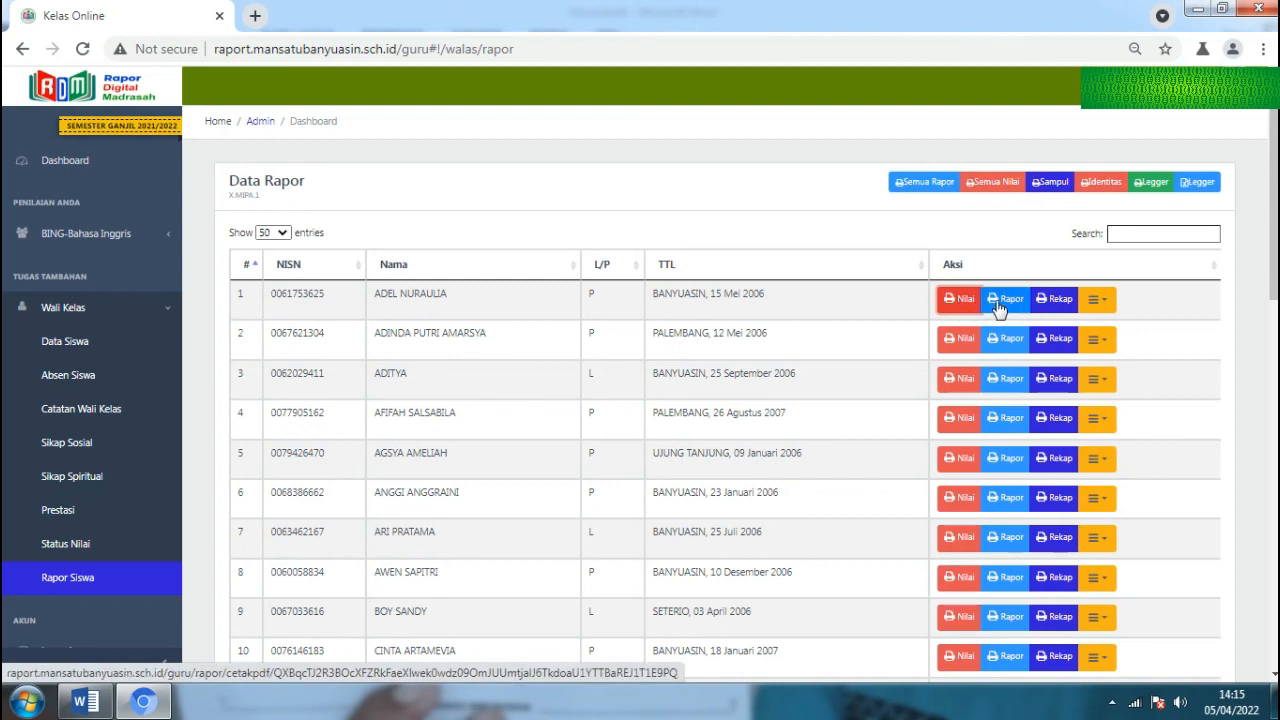
Review the score status of the teacher's classes on the Dashboard, revisit Rapor Siswa, and return to the Dashboard.
scroll(237, 323, down, 1)
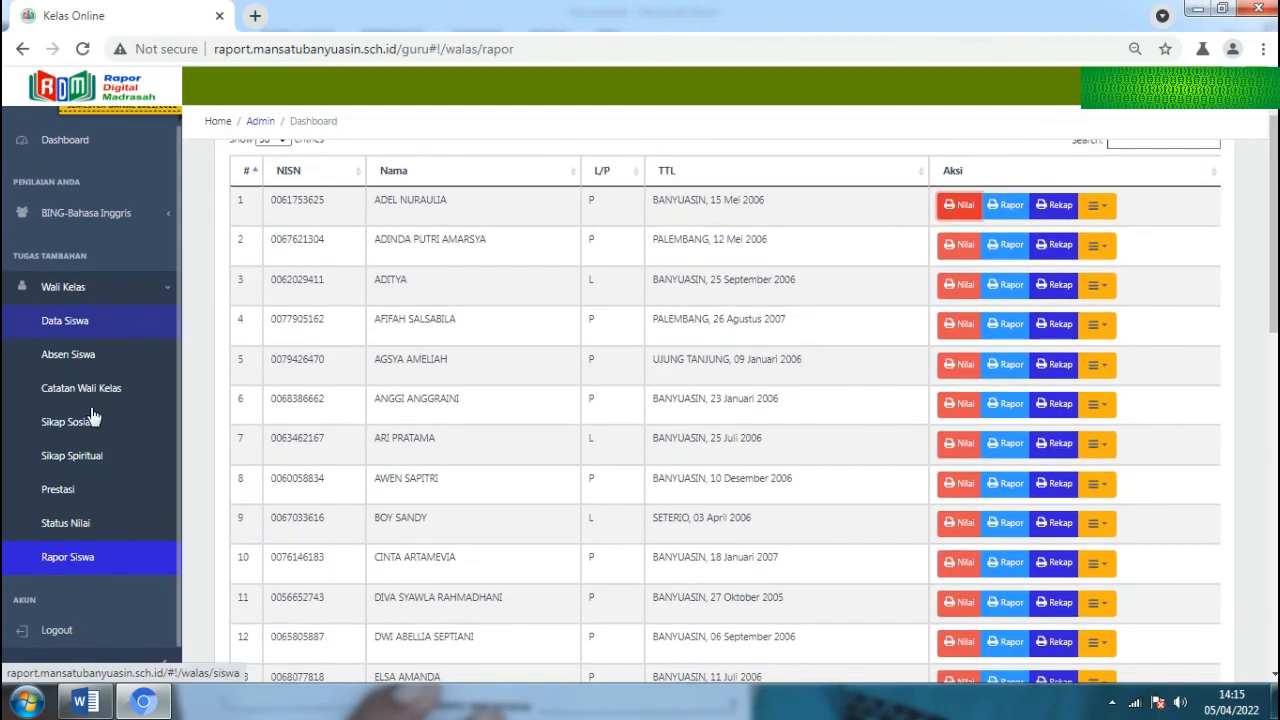
scroll(72, 201, up, 1)
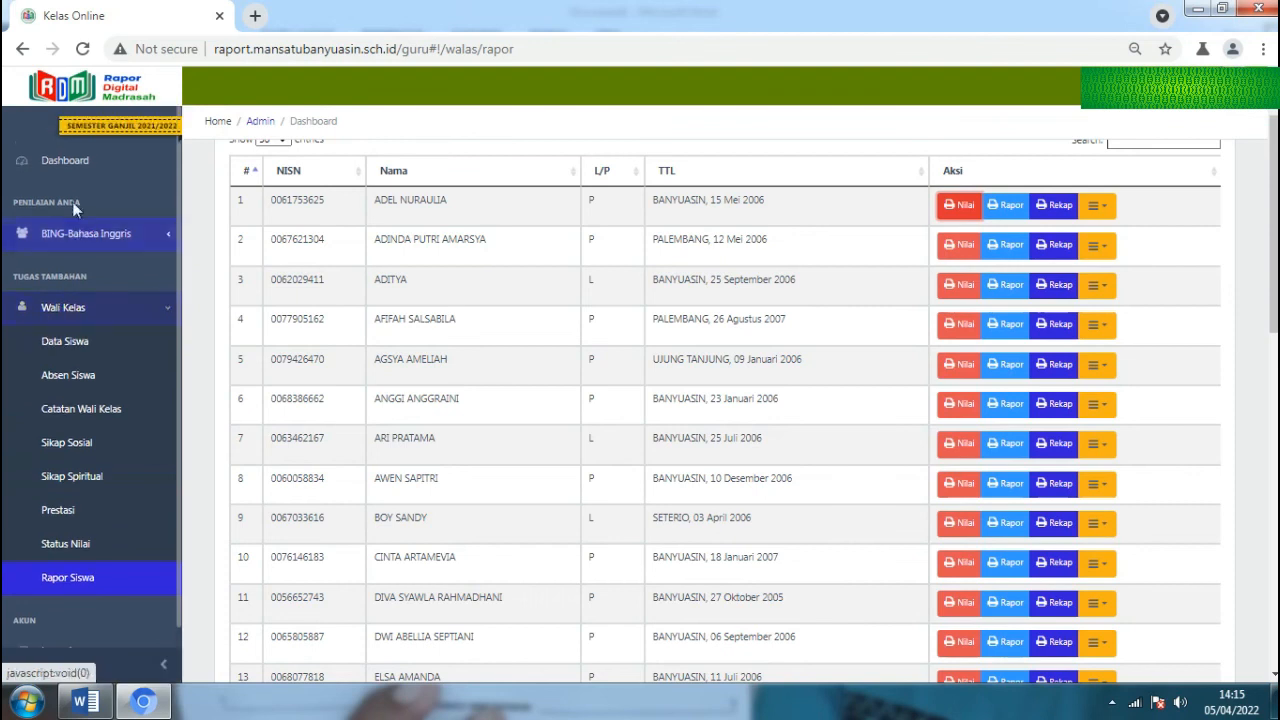
click(70, 172)
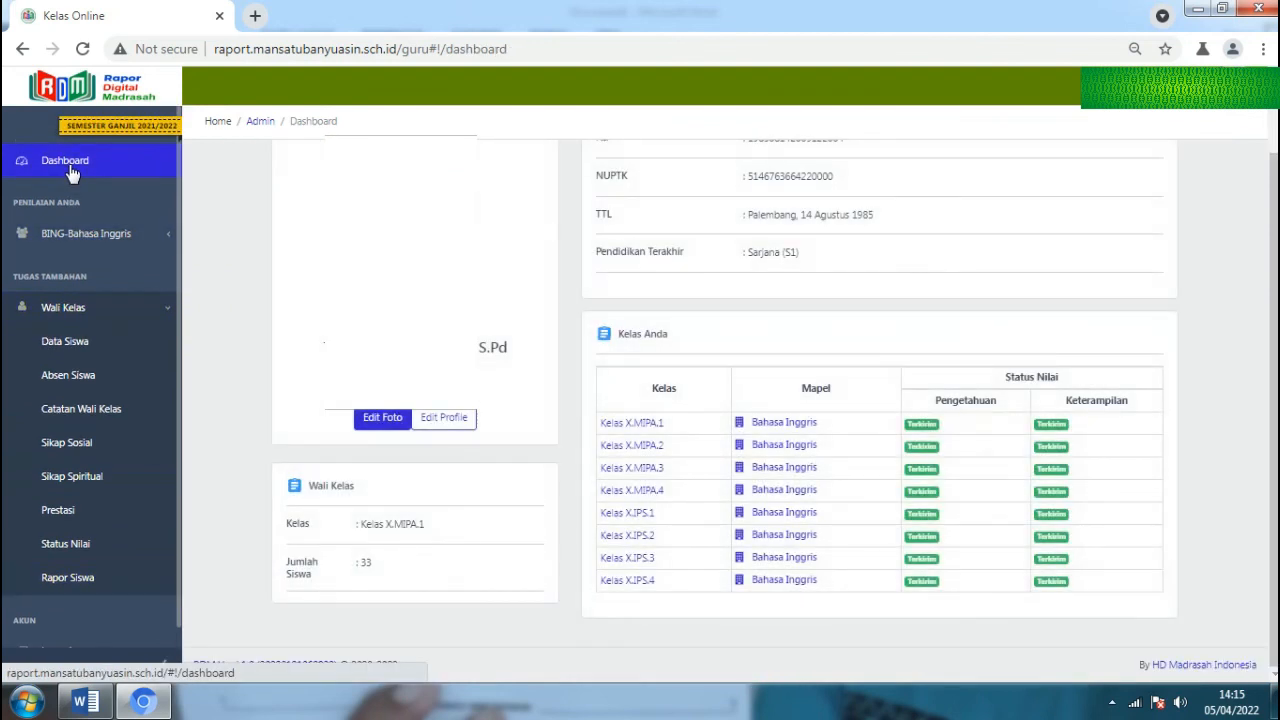
scroll(1227, 347, up, 1)
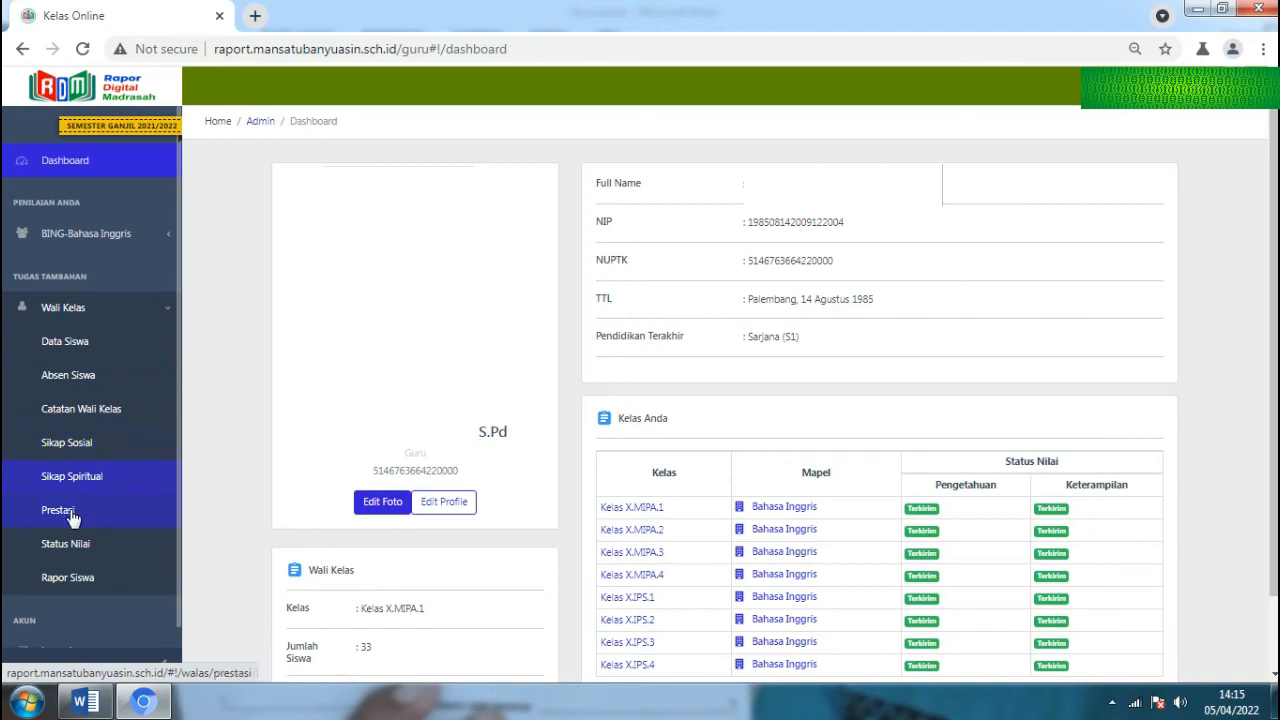
click(88, 585)
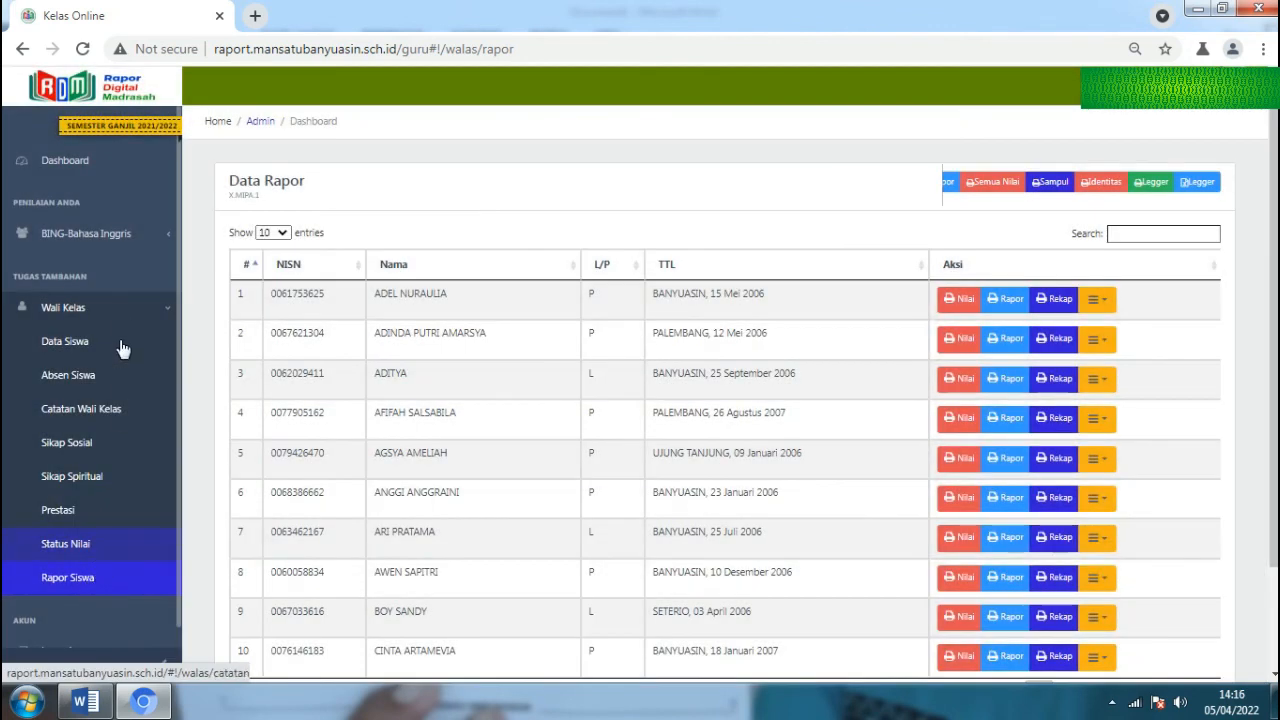
click(63, 168)
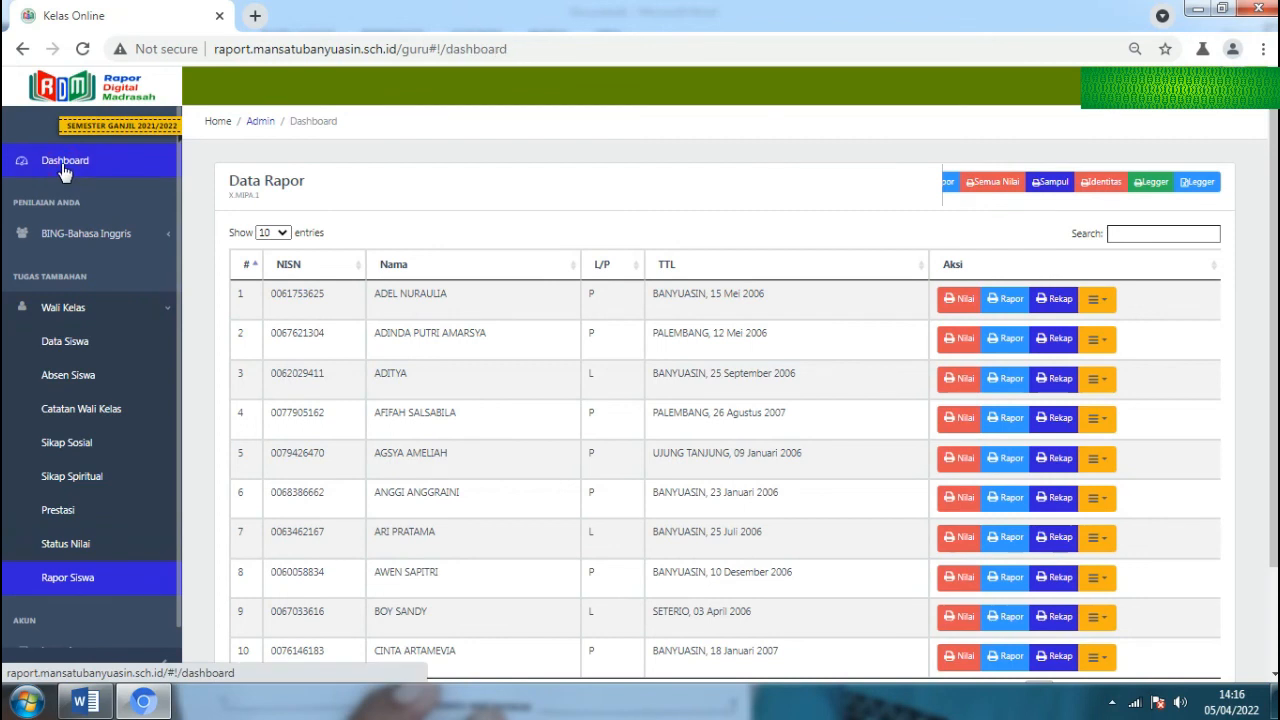